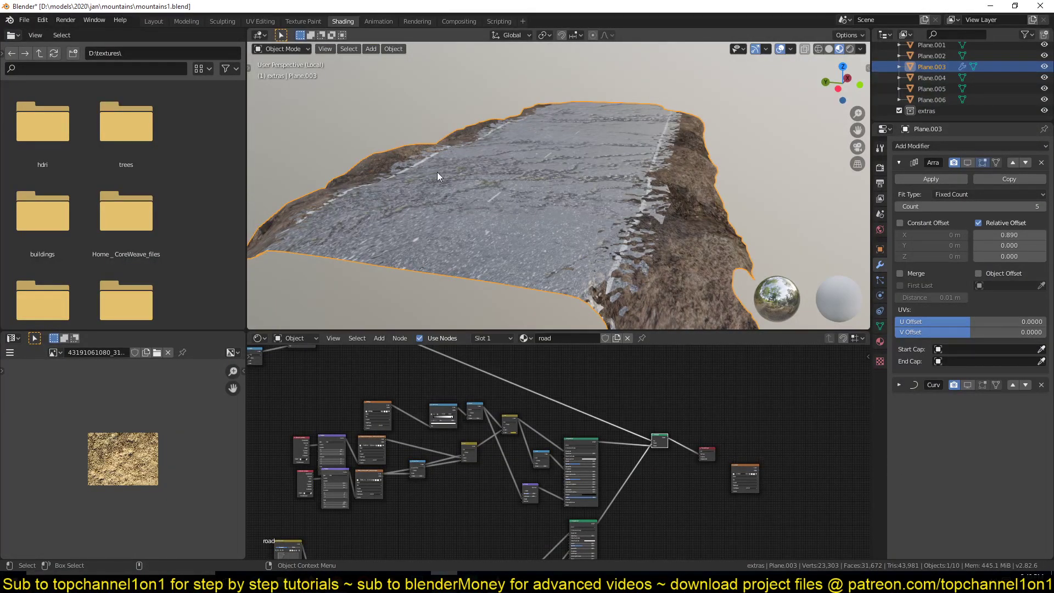
# Examine the road mesh from several angles and the road material's node tree around its two Principled BSDF shaders
pyautogui.moveTo(437, 171); pyautogui.dragTo(573, 159, button='middle')
pyautogui.scroll(4, 660, 198)
pyautogui.moveTo(574, 199); pyautogui.dragTo(631, 180, button='middle')
pyautogui.scroll(-5, 576, 439)
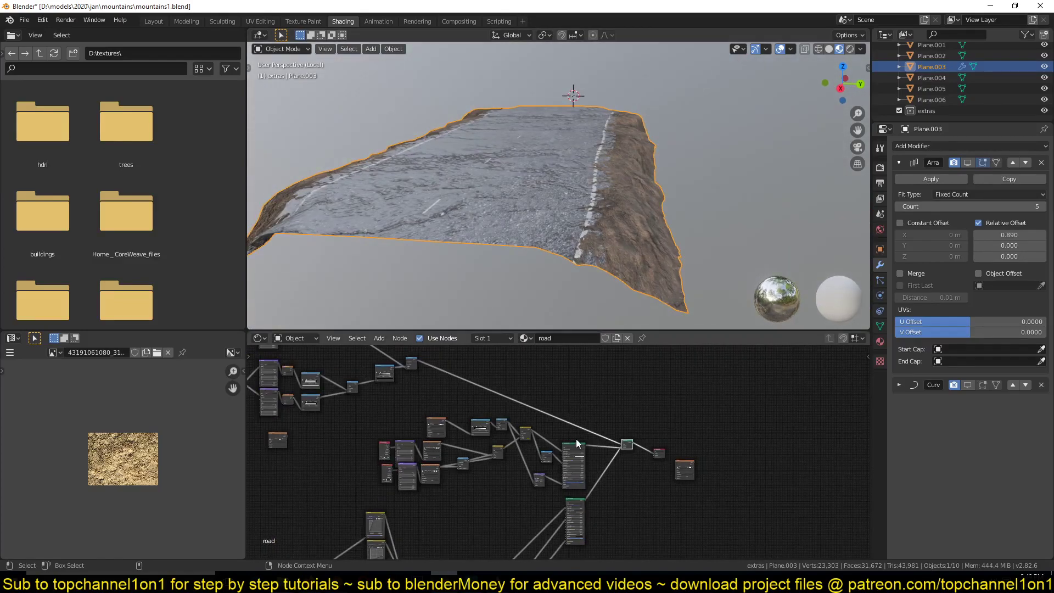
pyautogui.moveTo(610, 403); pyautogui.dragTo(644, 386, button='middle')
pyautogui.scroll(-5, 605, 447)
pyautogui.scroll(-1, 607, 452)
pyautogui.moveTo(601, 282); pyautogui.dragTo(449, 222, button='middle')
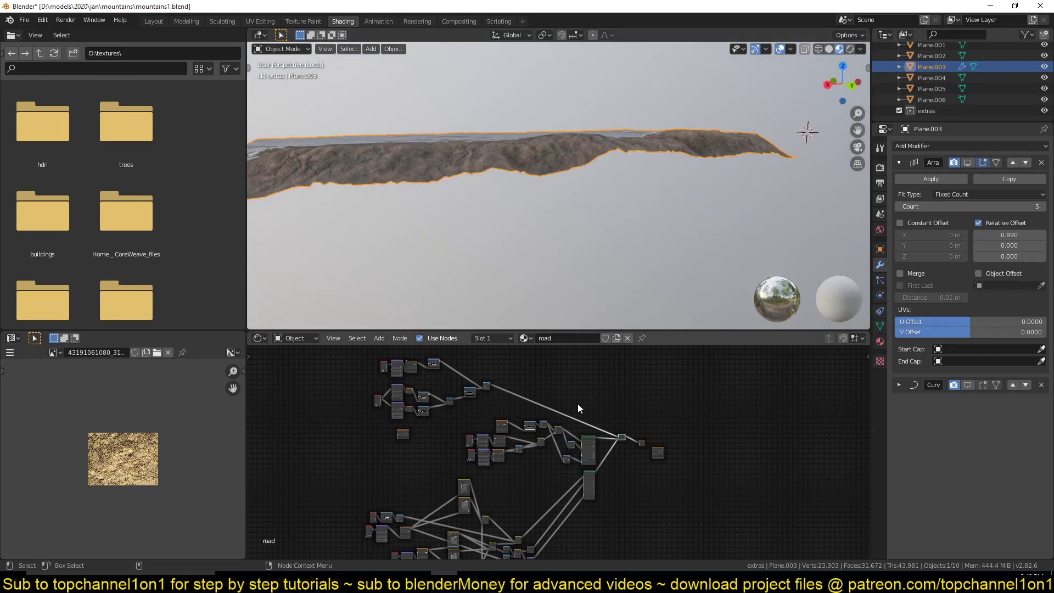
pyautogui.scroll(3, 609, 450)
pyautogui.scroll(2, 593, 369)
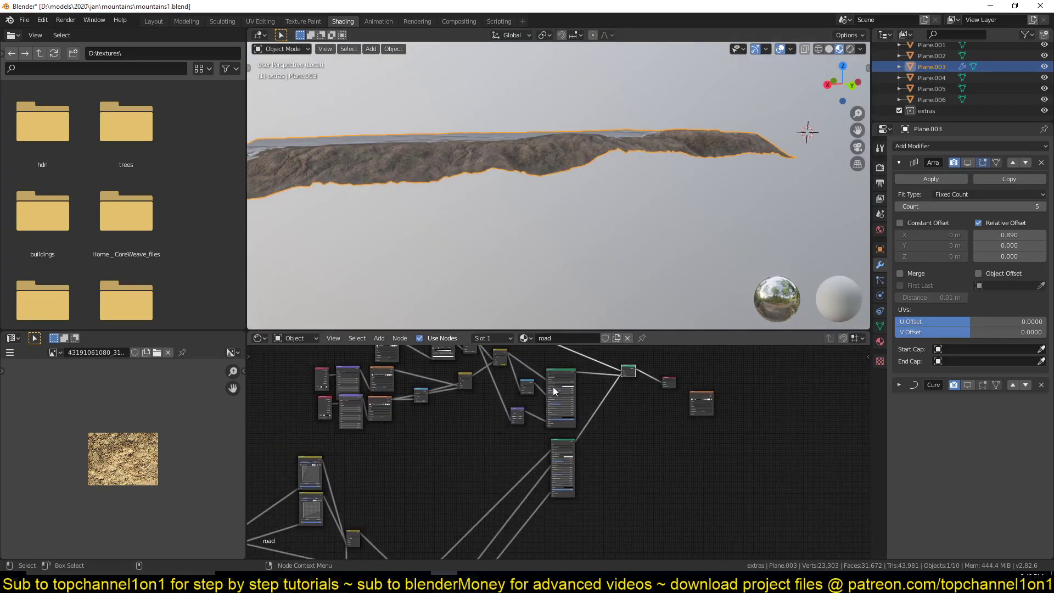
pyautogui.scroll(5, 563, 394)
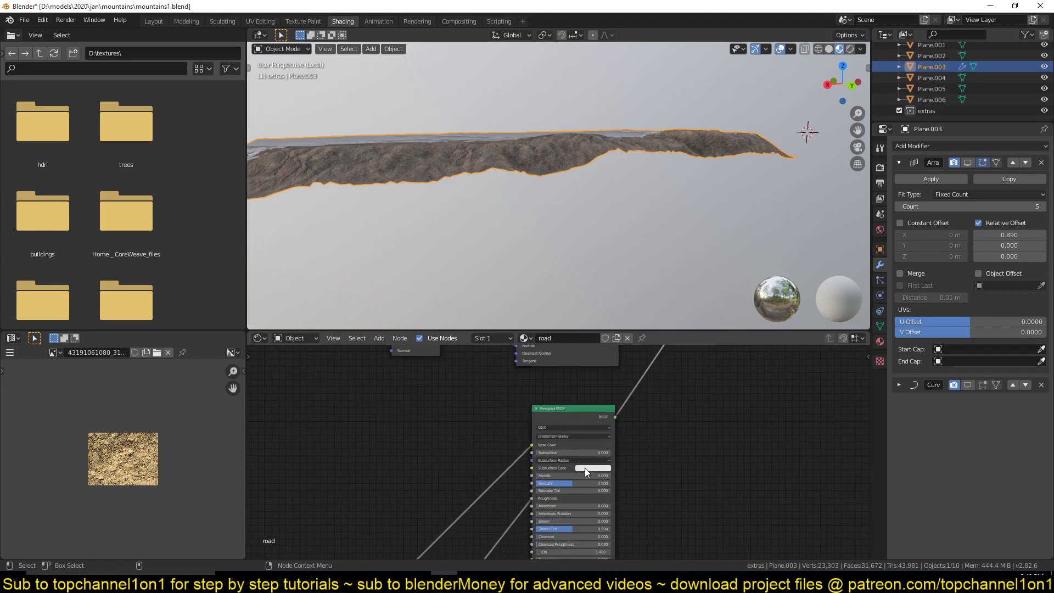
pyautogui.scroll(-6, 632, 419)
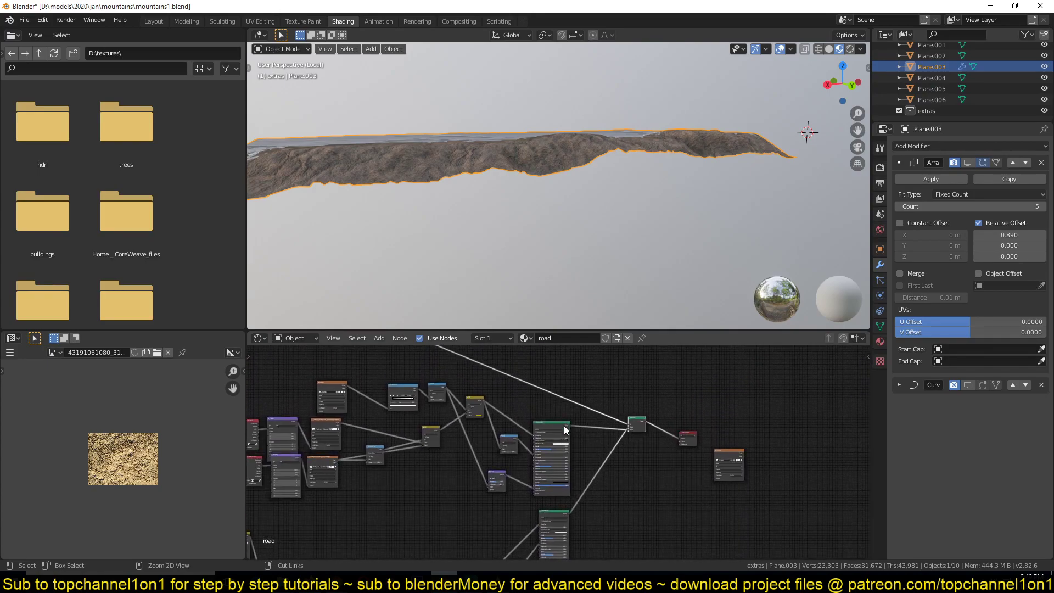
# Preview the asphalt Principled BSDF alone on the road mesh, followed by the dirt Principled BSDF
pyautogui.keyDown('ctrl'); pyautogui.keyDown('shift'); pyautogui.click(562, 421); pyautogui.keyUp('shift'); pyautogui.keyUp('ctrl')
pyautogui.moveTo(521, 216); pyautogui.dragTo(587, 239, button='middle')
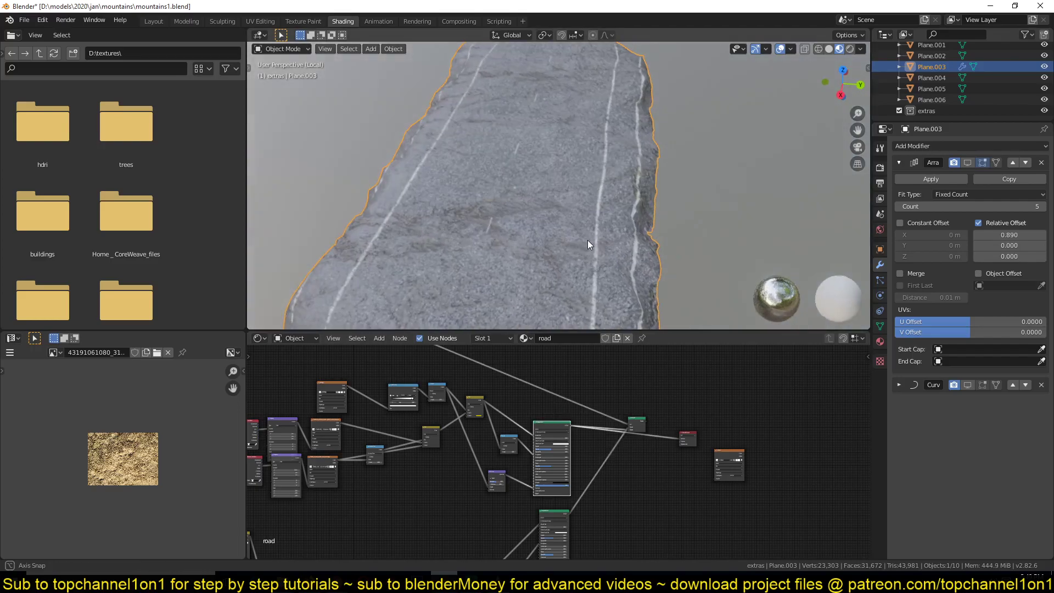
pyautogui.moveTo(581, 492); pyautogui.dragTo(577, 422, button='middle')
pyautogui.keyDown('ctrl'); pyautogui.keyDown('shift'); pyautogui.click(559, 442); pyautogui.keyUp('shift'); pyautogui.keyUp('ctrl')
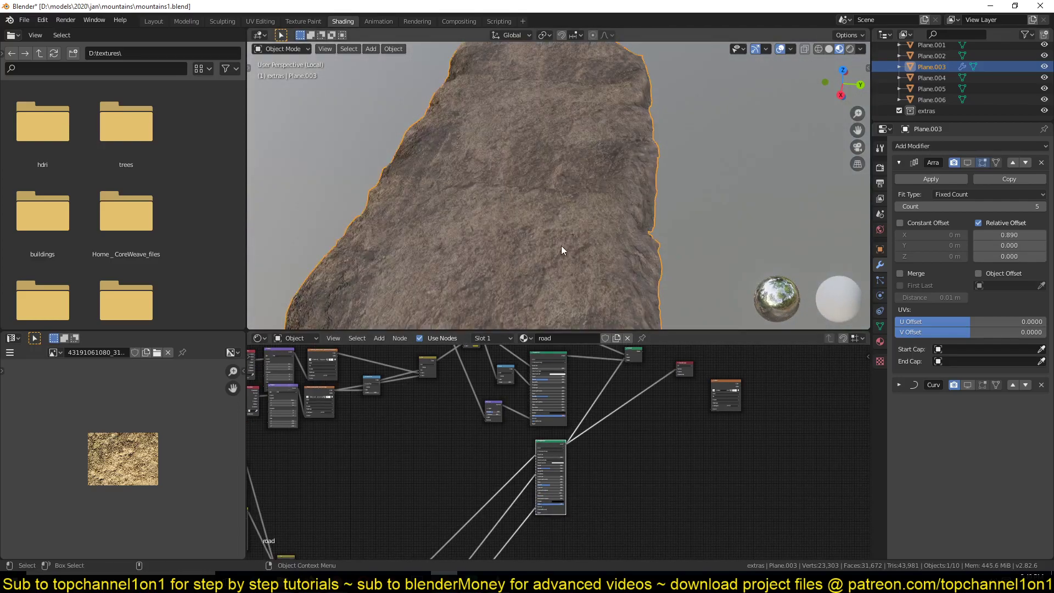
# Preview the Greater Than node that drives the Mix Shader factor and inspect its black-and-white mask on the mesh
pyautogui.moveTo(515, 362); pyautogui.dragTo(772, 526, button='middle')
pyautogui.moveTo(835, 520); pyautogui.dragTo(636, 432, button='middle')
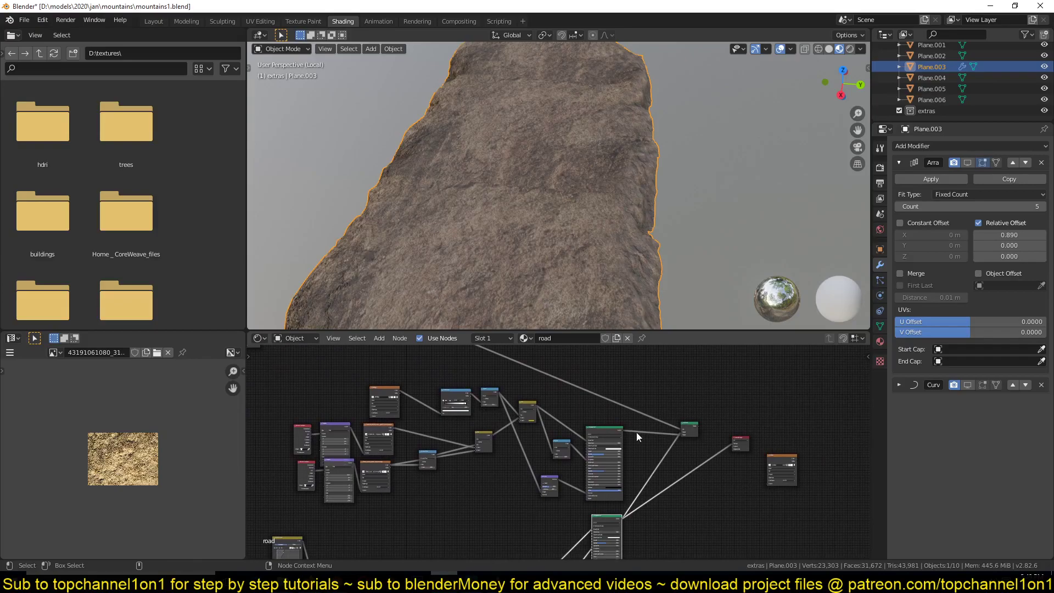
pyautogui.moveTo(522, 390); pyautogui.dragTo(651, 452, button='middle')
pyautogui.keyDown('ctrl'); pyautogui.keyDown('shift'); pyautogui.click(480, 357); pyautogui.keyUp('shift'); pyautogui.keyUp('ctrl')
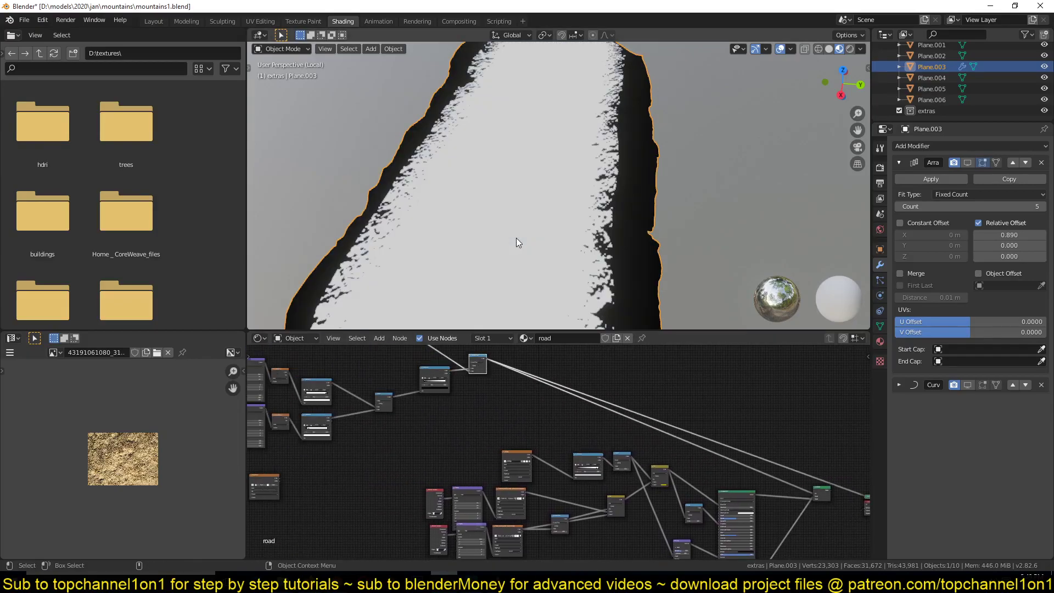
pyautogui.moveTo(516, 239); pyautogui.dragTo(540, 176, button='middle')
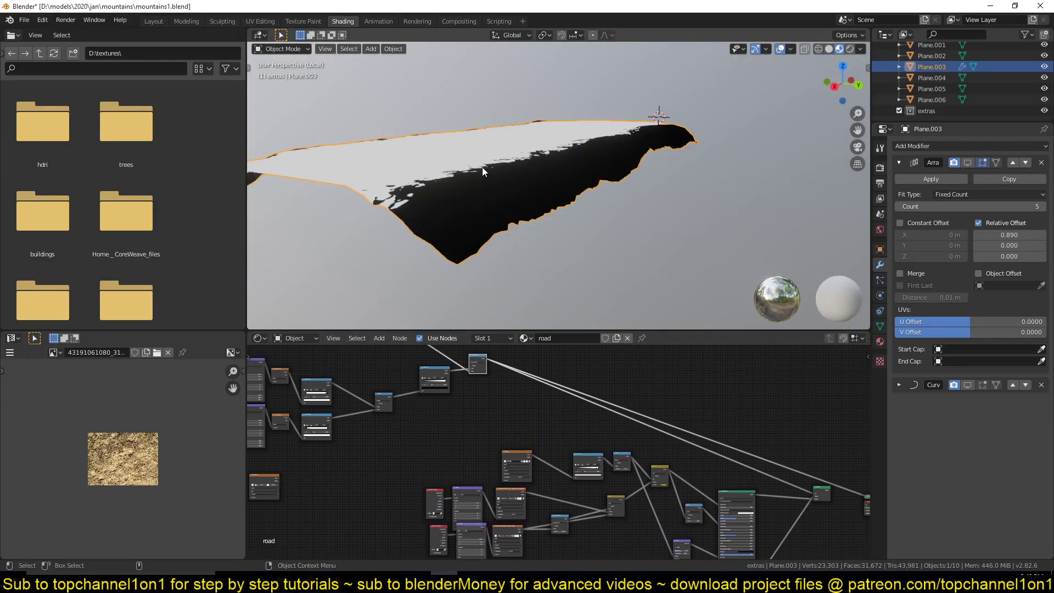
# Reconnect the Mix Shader to the Material Output and view the blended asphalt and dirt on the road
pyautogui.moveTo(828, 520); pyautogui.dragTo(641, 437, button='middle')
pyautogui.scroll(4, 641, 437)
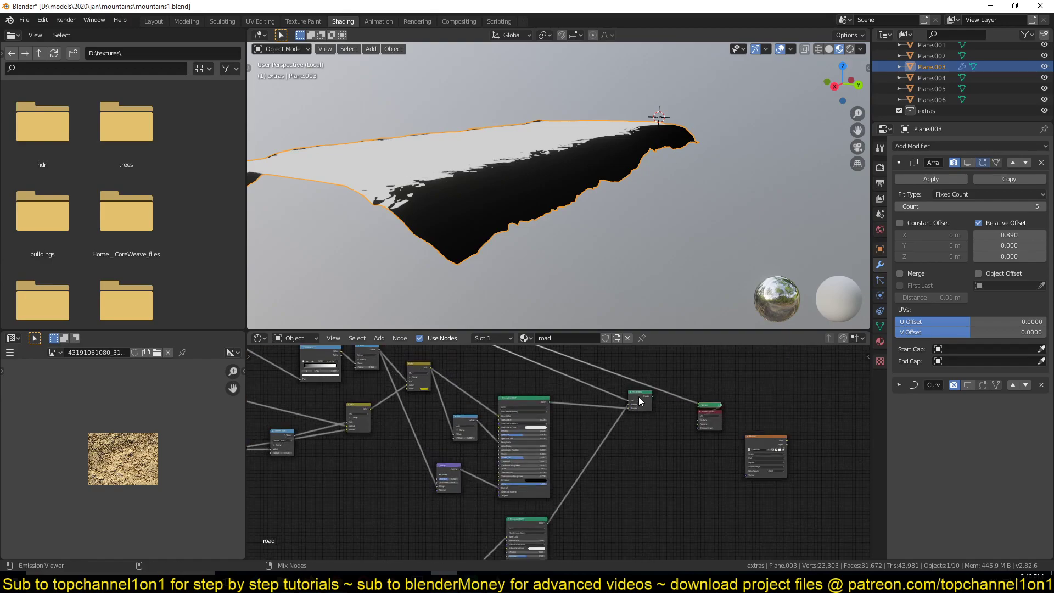
pyautogui.moveTo(640, 400); pyautogui.dragTo(623, 466, button='middle')
pyautogui.scroll(2, 625, 467)
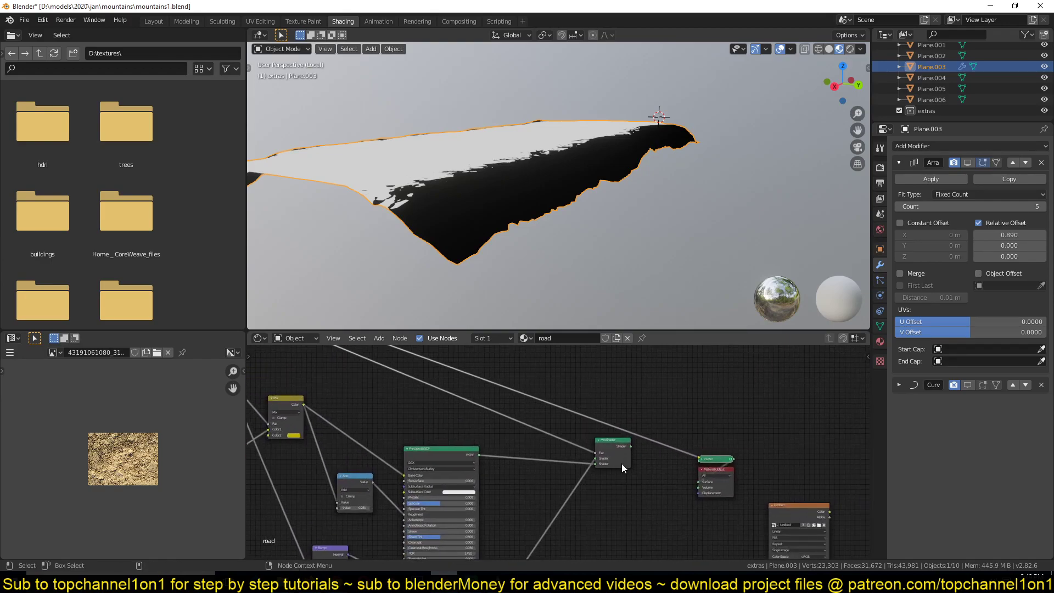
pyautogui.scroll(1, 622, 464)
pyautogui.keyDown('ctrl'); pyautogui.keyDown('shift'); pyautogui.click(629, 445); pyautogui.keyUp('shift'); pyautogui.keyUp('ctrl')
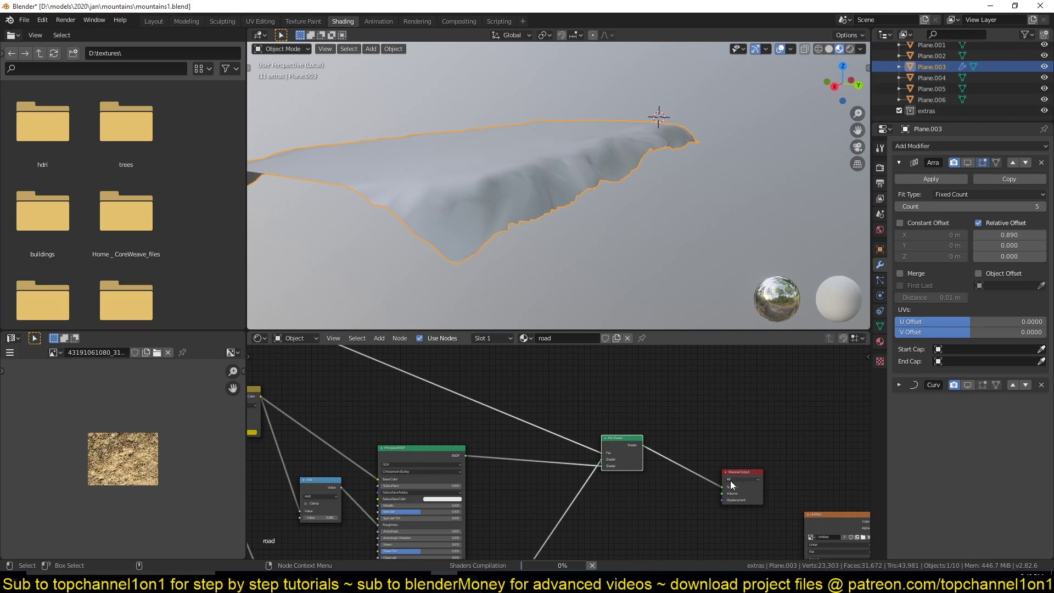
pyautogui.moveTo(513, 217); pyautogui.dragTo(544, 171, button='middle')
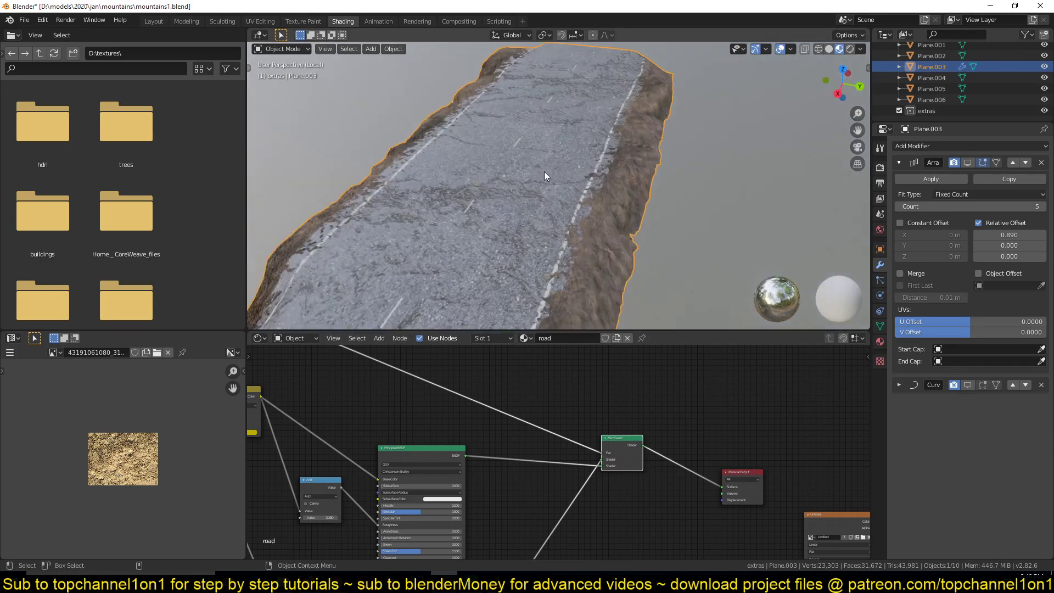
# Inspect the blended road surface and trace the Mix Shader's factor link back to the mask nodes
pyautogui.scroll(-2, 558, 452)
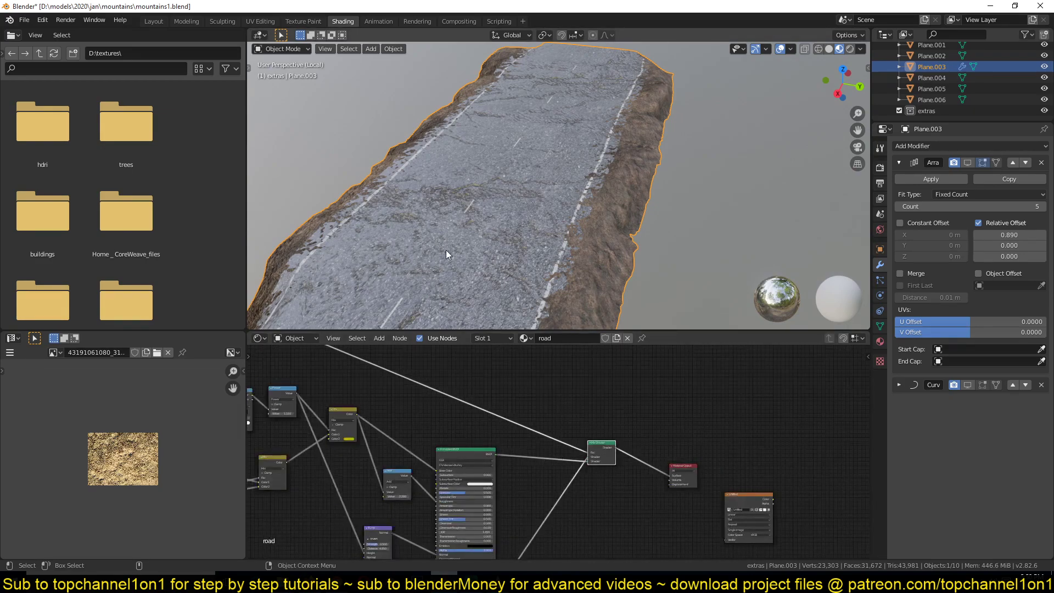
pyautogui.moveTo(449, 250); pyautogui.dragTo(472, 319, button='middle')
pyautogui.scroll(-2, 503, 402)
pyautogui.moveTo(503, 397); pyautogui.dragTo(508, 396, button='middle')
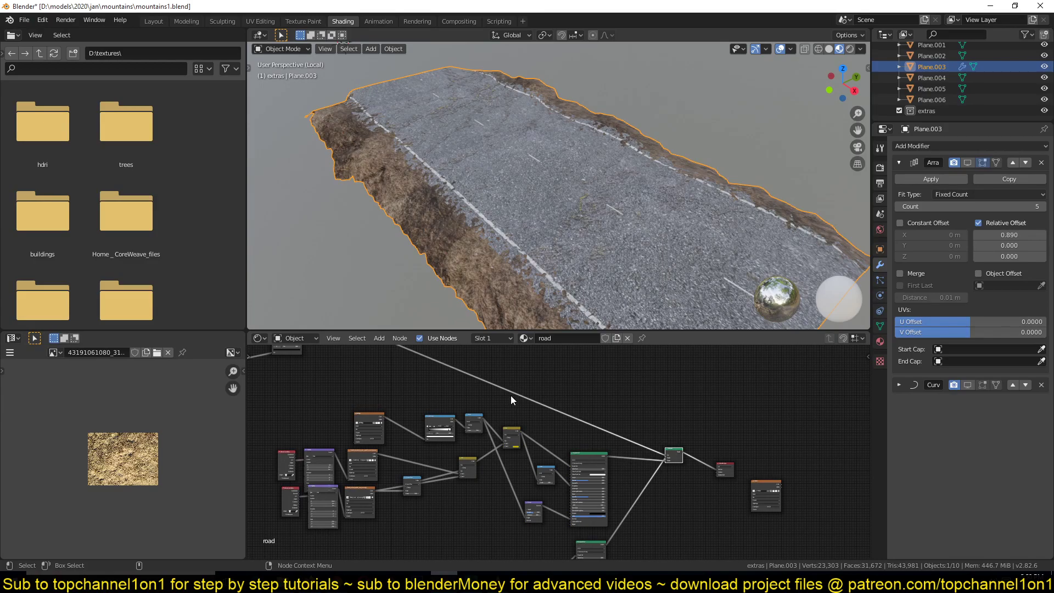
pyautogui.scroll(-4, 507, 396)
pyautogui.moveTo(434, 412); pyautogui.dragTo(515, 428, button='middle')
pyautogui.moveTo(339, 432); pyautogui.dragTo(496, 470, button='middle')
pyautogui.scroll(2, 495, 471)
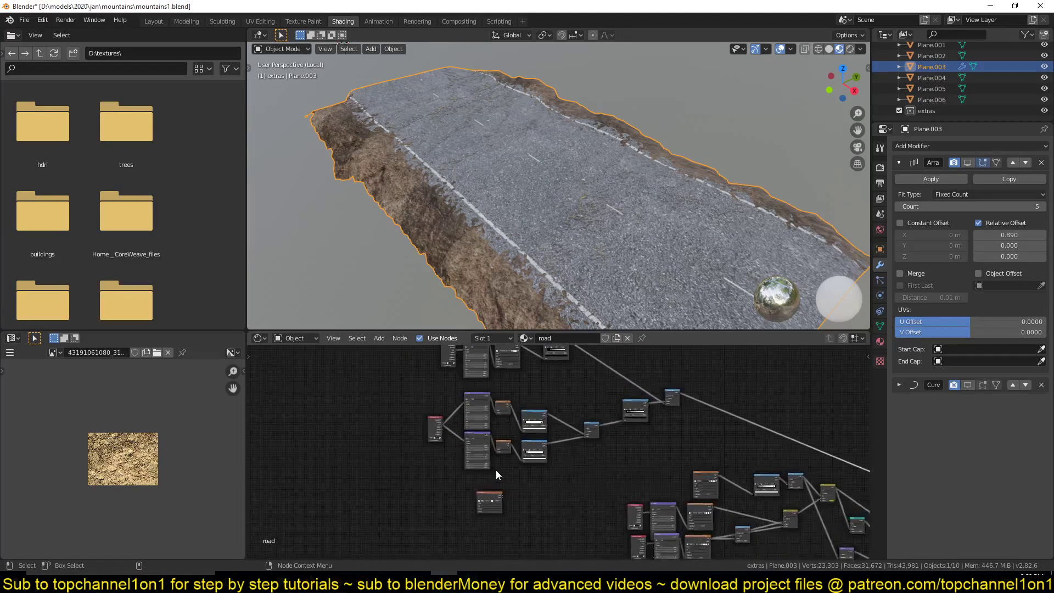
pyautogui.moveTo(676, 449); pyautogui.dragTo(617, 471, button='middle')
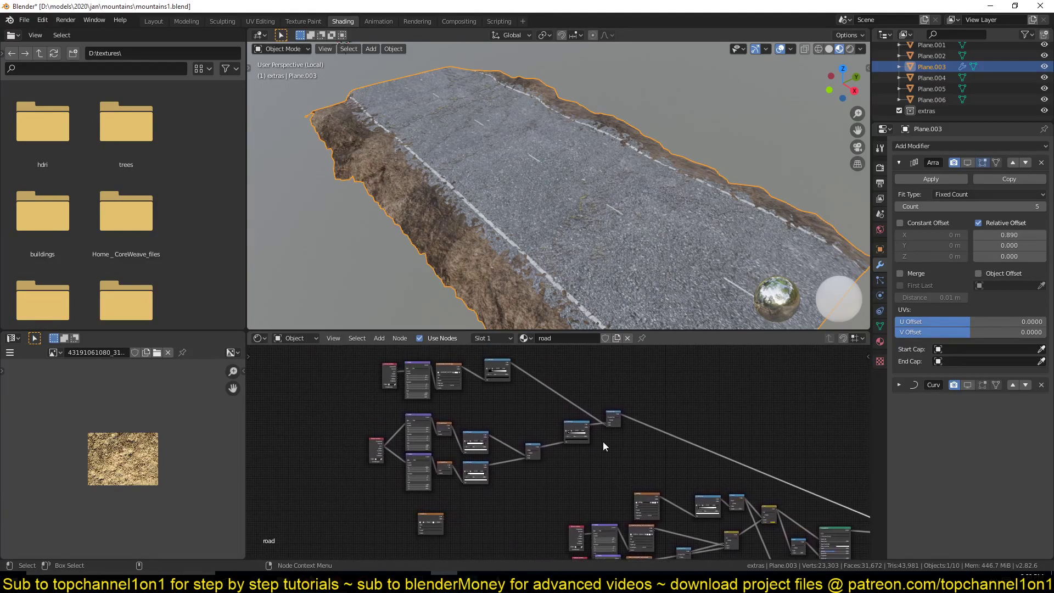
# Examine the mask's node chain, from the texture branch to the two gradient branches feeding the Multiply node
pyautogui.moveTo(515, 174); pyautogui.dragTo(623, 196, button='middle')
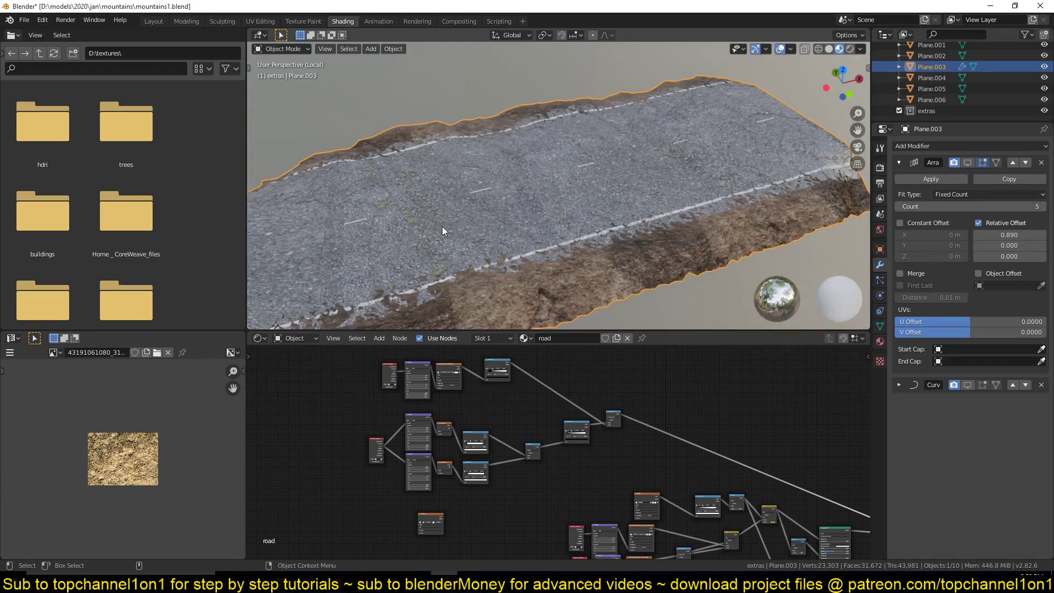
pyautogui.moveTo(534, 405); pyautogui.dragTo(623, 440, button='middle')
pyautogui.scroll(8, 600, 434)
pyautogui.scroll(-6, 651, 462)
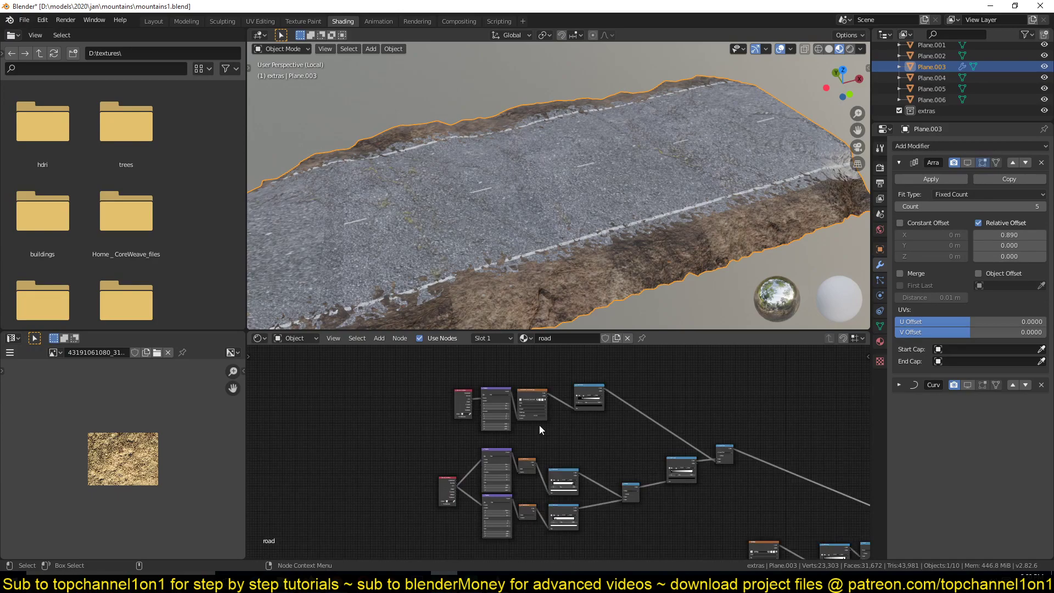
pyautogui.scroll(4, 540, 426)
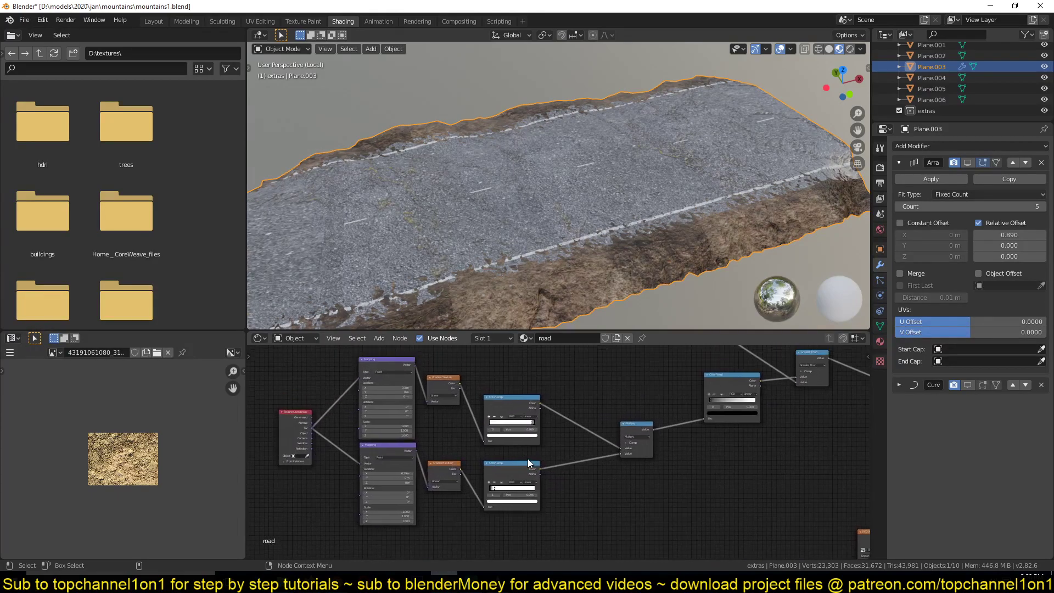
pyautogui.scroll(-2, 526, 460)
pyautogui.moveTo(337, 387); pyautogui.dragTo(681, 497)
pyautogui.click(736, 468)
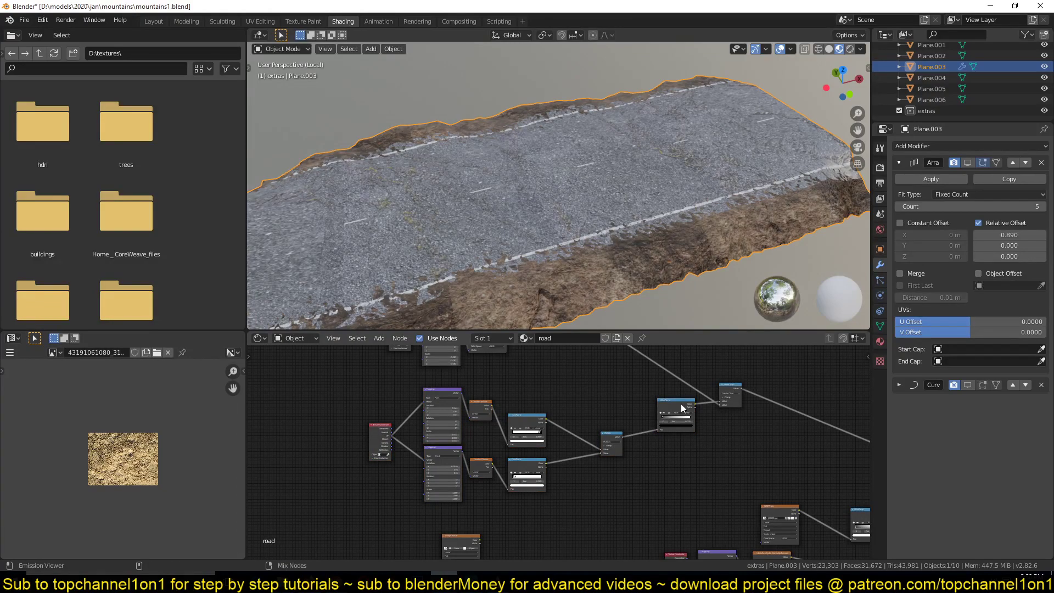
# Preview the ColorRamp after the Multiply node and compare it with the Greater Than node's output on the road
pyautogui.keyDown('ctrl'); pyautogui.keyDown('shift'); pyautogui.click(680, 403); pyautogui.keyUp('shift'); pyautogui.keyUp('ctrl')
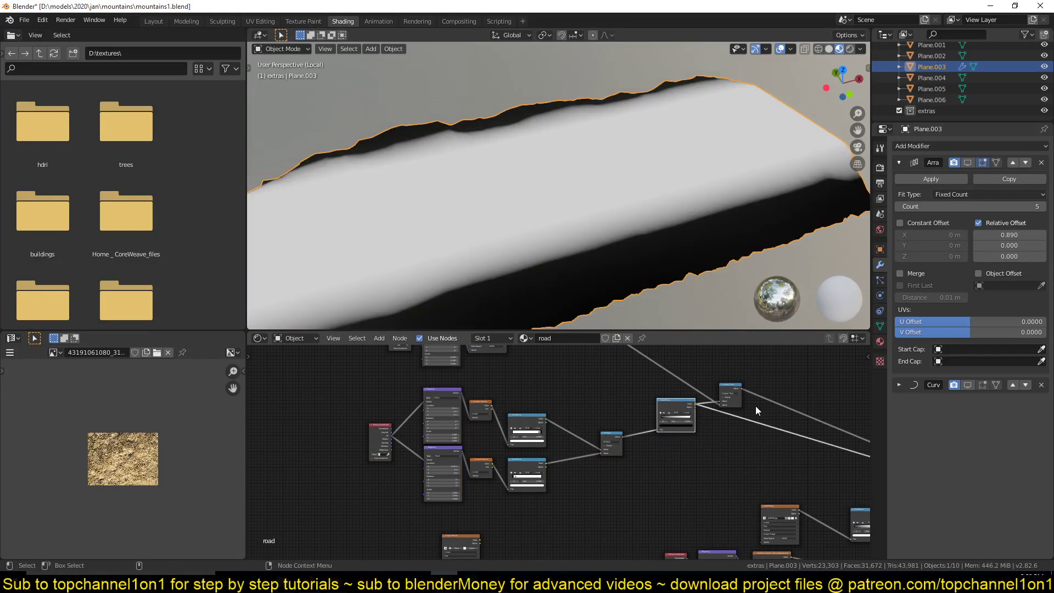
pyautogui.keyDown('ctrl'); pyautogui.keyDown('shift'); pyautogui.click(738, 388); pyautogui.keyUp('shift'); pyautogui.keyUp('ctrl')
pyautogui.scroll(-3, 723, 378)
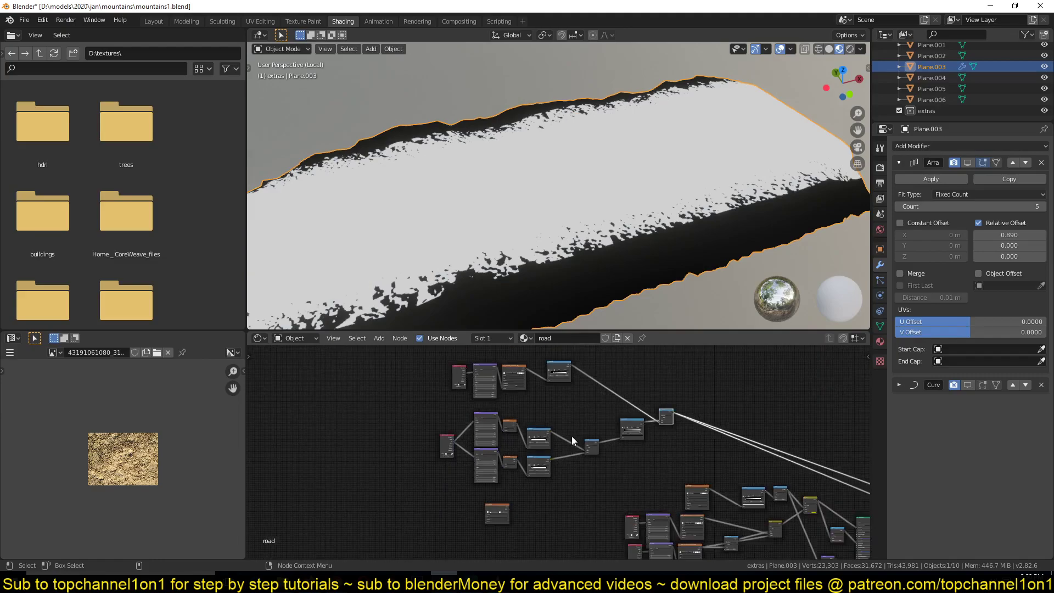
pyautogui.moveTo(415, 369); pyautogui.dragTo(659, 457)
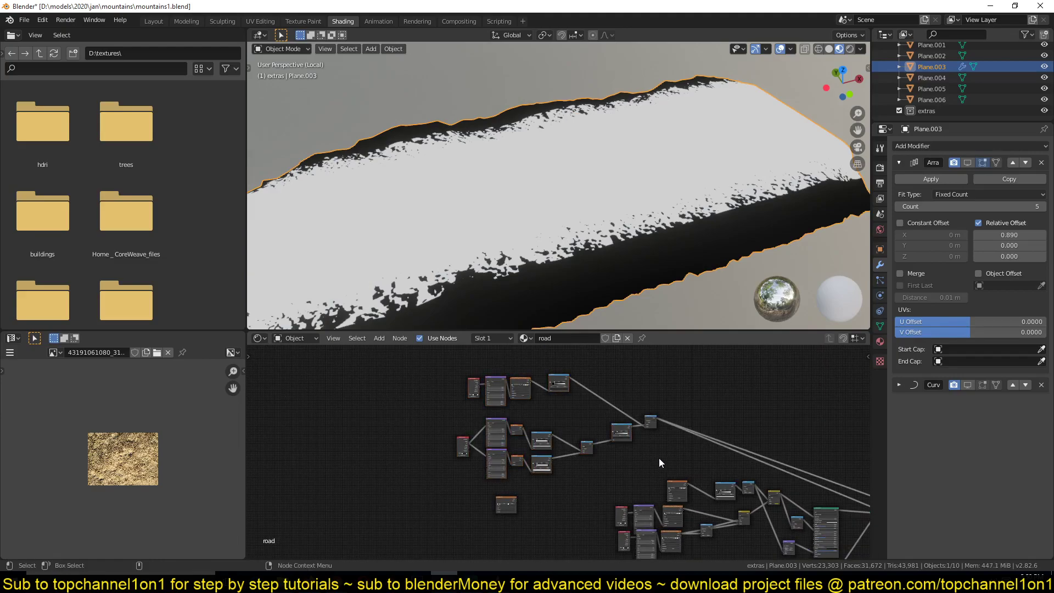
# Preview the first branch's linear Gradient Texture on the road and inspect it along the mesh's width
pyautogui.moveTo(658, 453); pyautogui.dragTo(708, 455, button='middle')
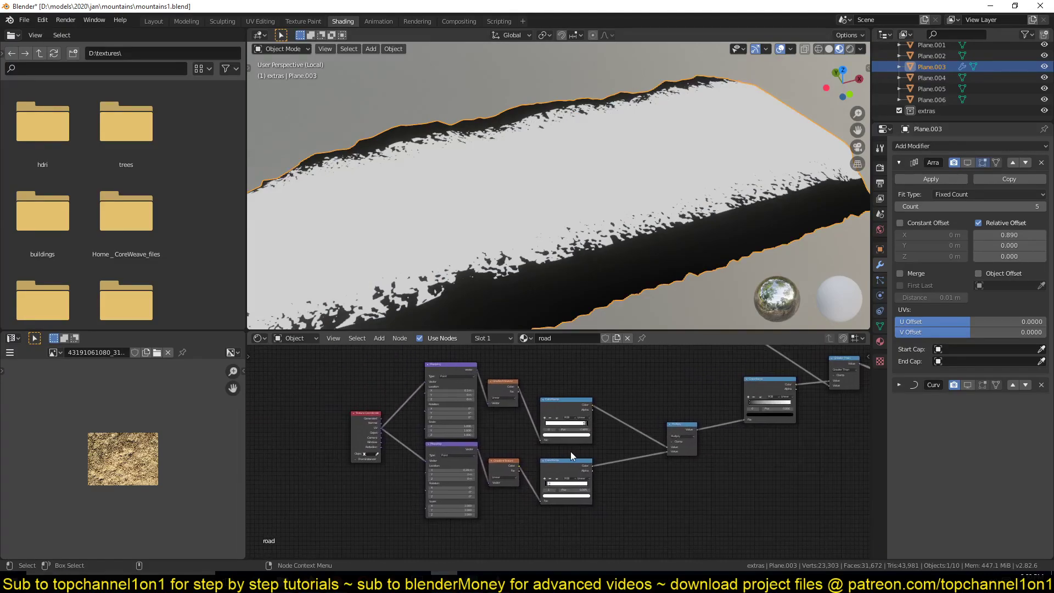
pyautogui.scroll(4, 571, 452)
pyautogui.moveTo(498, 431); pyautogui.dragTo(554, 456, button='middle')
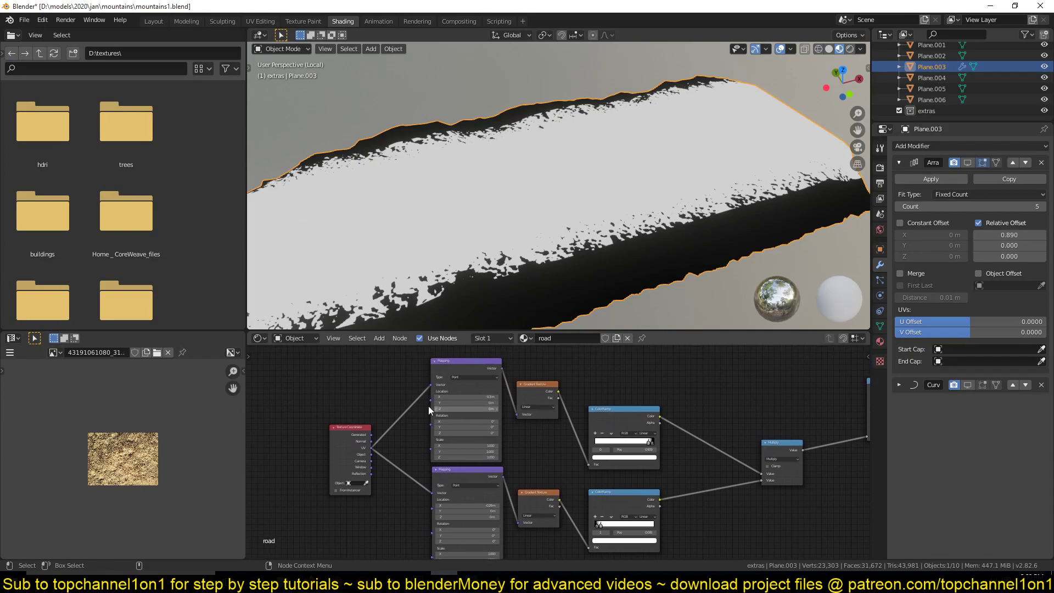
pyautogui.keyDown('ctrl'); pyautogui.keyDown('shift'); pyautogui.click(546, 387); pyautogui.keyUp('shift'); pyautogui.keyUp('ctrl')
pyautogui.moveTo(540, 386); pyautogui.dragTo(603, 399, button='middle')
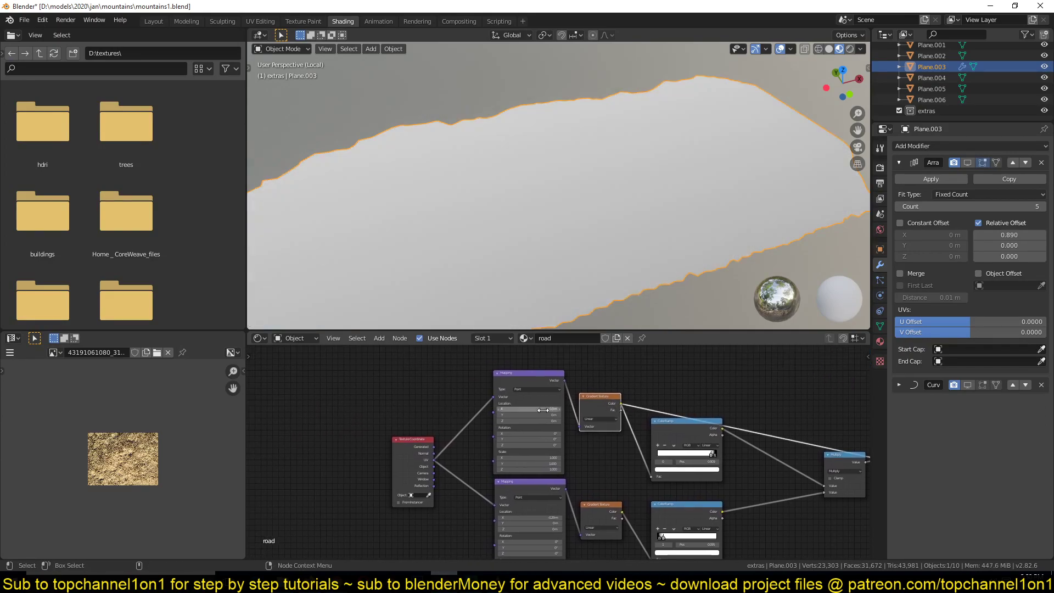
pyautogui.scroll(-5, 603, 399)
pyautogui.moveTo(600, 254); pyautogui.dragTo(676, 241, button='middle')
pyautogui.scroll(6, 656, 447)
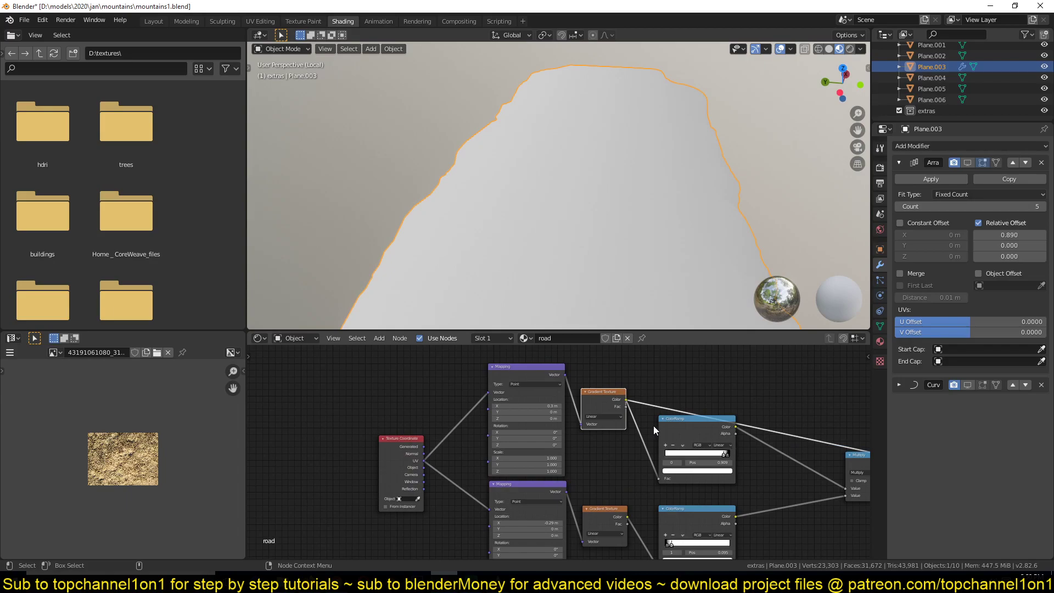
pyautogui.scroll(-3, 612, 239)
pyautogui.moveTo(612, 240); pyautogui.dragTo(556, 248, button='middle')
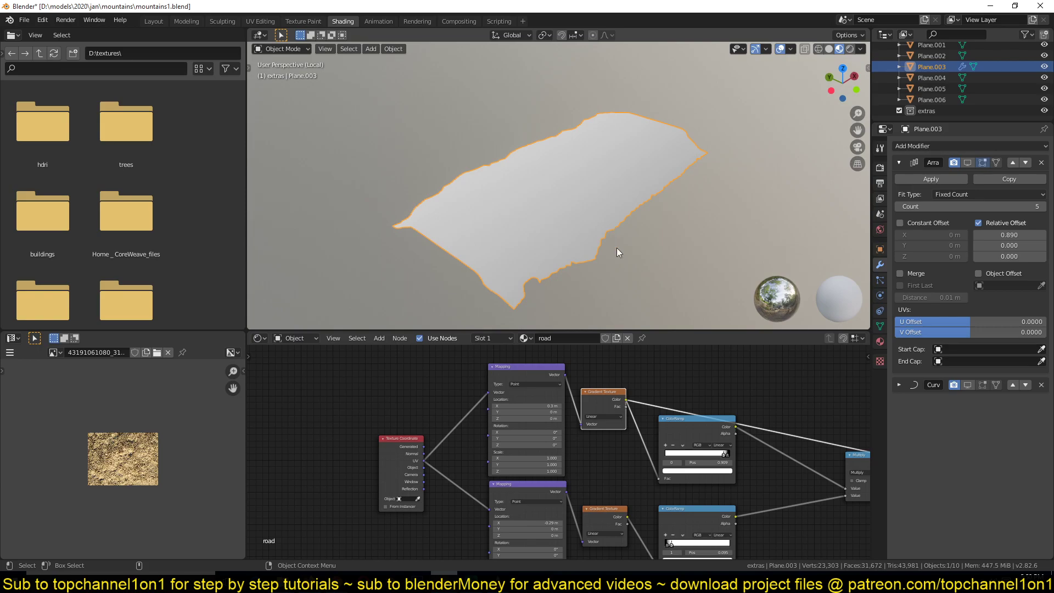
# Preview the first gradient's ColorRamp and move its inner stop slightly closer to the end stop to sharpen the edge falloff
pyautogui.keyDown('ctrl'); pyautogui.keyDown('shift'); pyautogui.click(683, 424); pyautogui.keyUp('shift'); pyautogui.keyUp('ctrl')
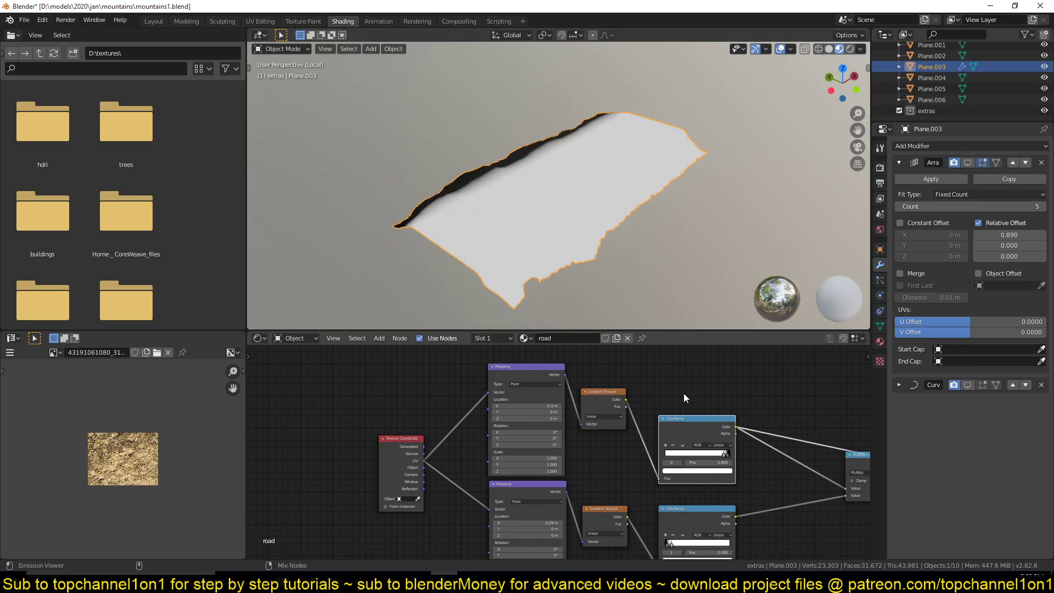
pyautogui.scroll(3, 590, 116)
pyautogui.moveTo(590, 116); pyautogui.dragTo(668, 120, button='middle')
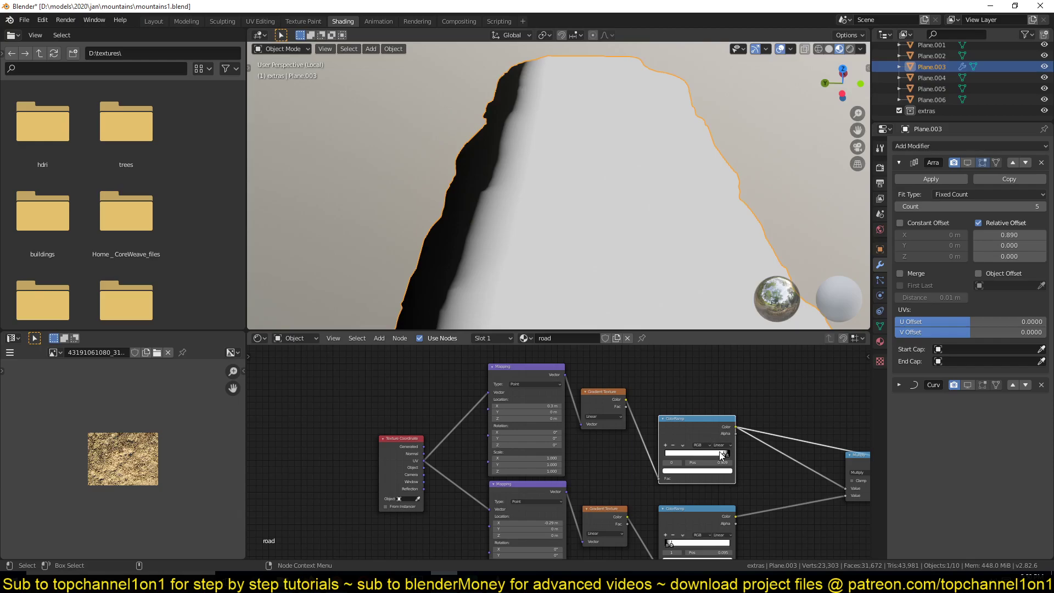
pyautogui.moveTo(721, 455)
pyautogui.mouseDown()
pyautogui.moveTo(706, 456)
pyautogui.moveTo(727, 459)
pyautogui.mouseUp()
pyautogui.moveTo(488, 153); pyautogui.dragTo(583, 131, button='middle')
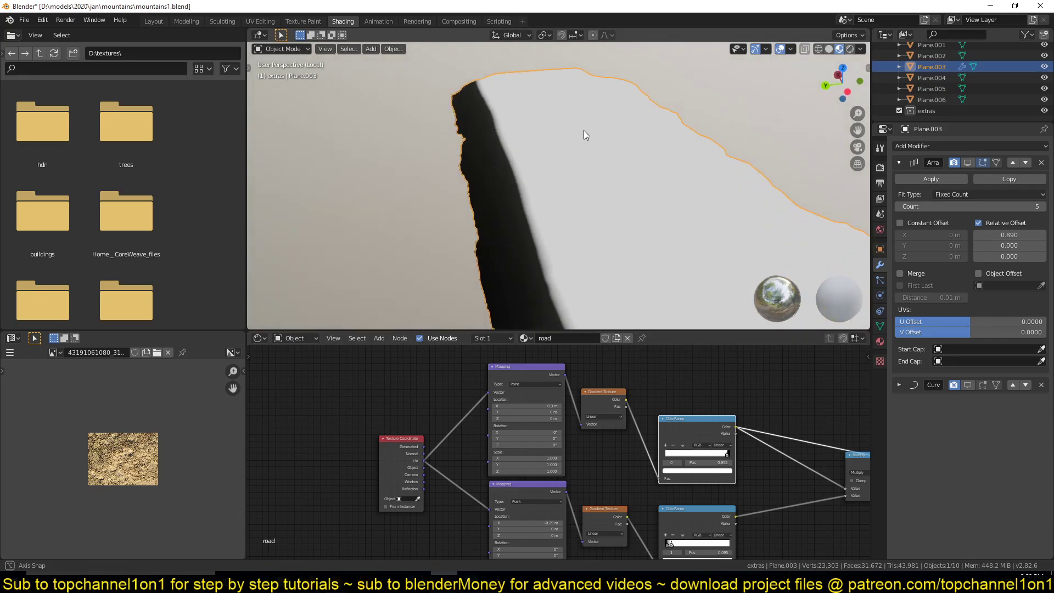
# Preview the second gradient's ColorRamp to inspect the mask for the opposite road edge
pyautogui.scroll(-1, 481, 415)
pyautogui.scroll(-4, 547, 397)
pyautogui.moveTo(481, 415); pyautogui.dragTo(417, 378, button='middle')
pyautogui.scroll(3, 547, 398)
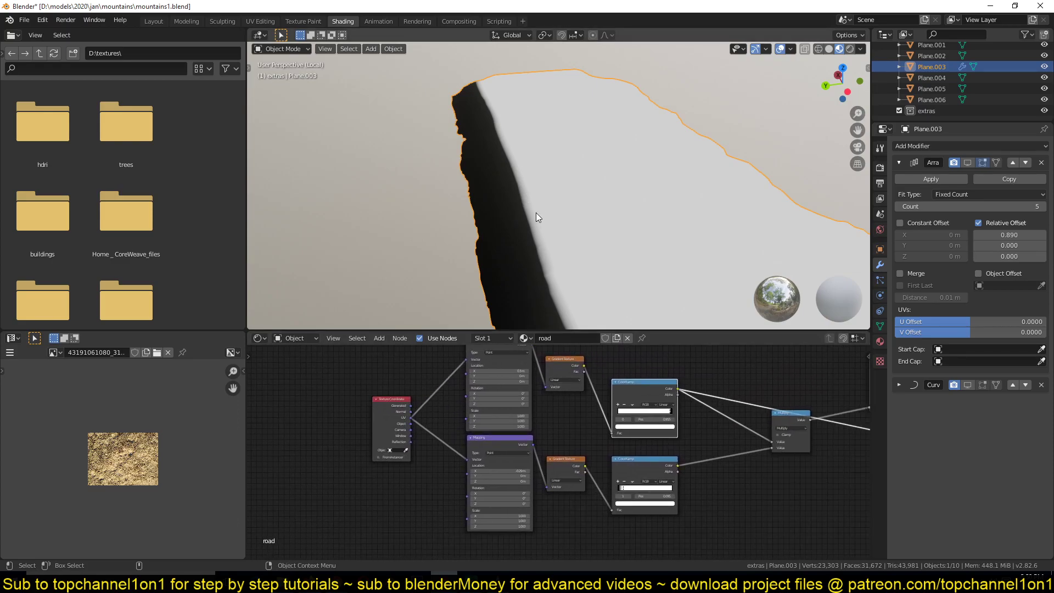
pyautogui.keyDown('ctrl'); pyautogui.keyDown('shift'); pyautogui.click(649, 464); pyautogui.keyUp('shift'); pyautogui.keyUp('ctrl')
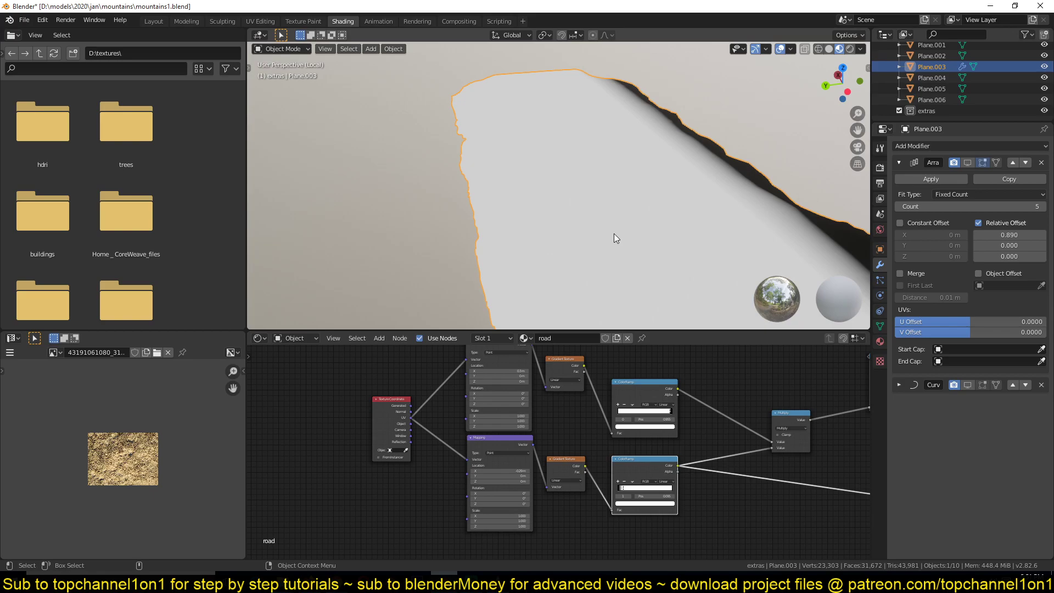
# Look up the Flip Color Ramp option on the first gradient's ColorRamp and view the road mesh end-on
pyautogui.scroll(4, 627, 426)
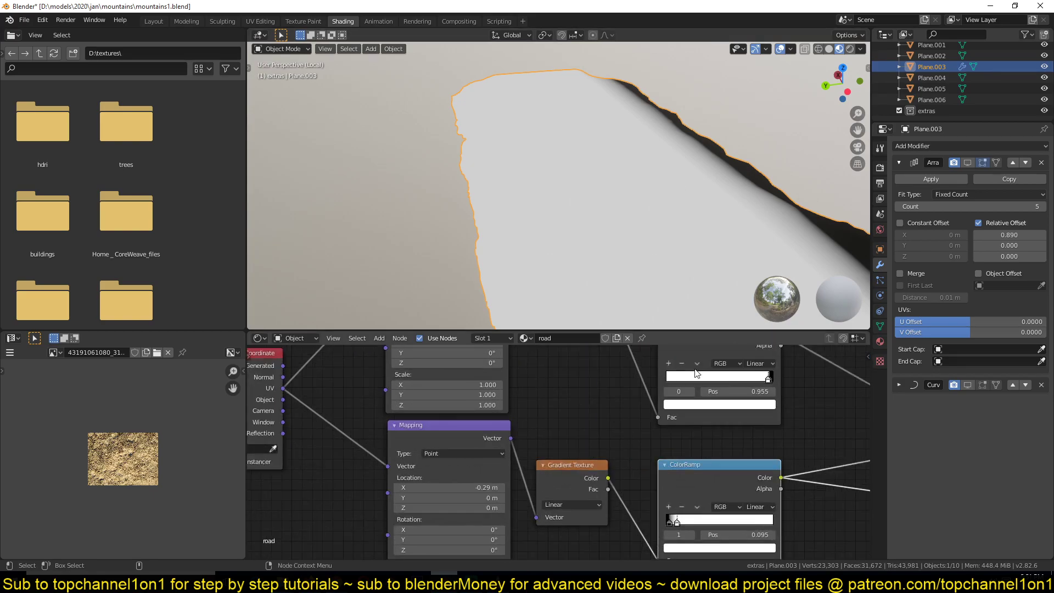
pyautogui.click(697, 363)
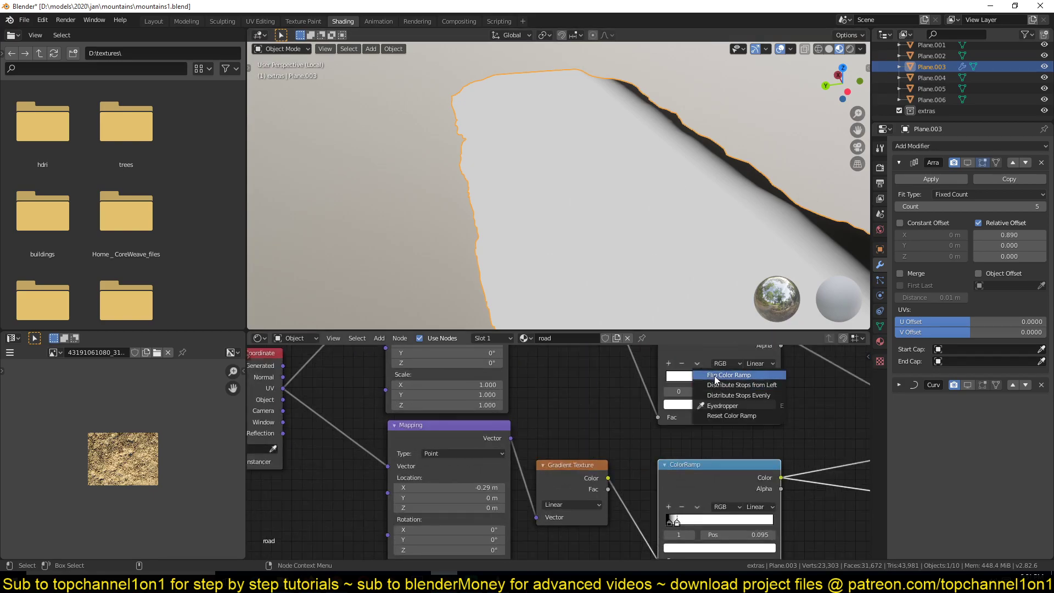
pyautogui.click(746, 376)
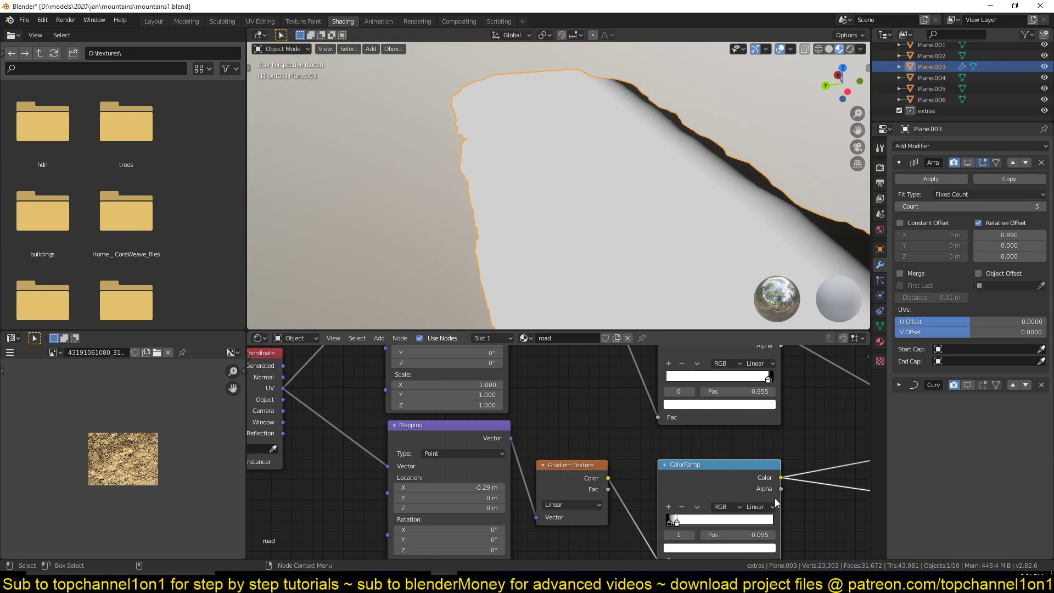
pyautogui.scroll(-4, 681, 273)
pyautogui.scroll(-2, 517, 388)
pyautogui.moveTo(516, 388); pyautogui.dragTo(571, 431, button='middle')
pyautogui.scroll(2, 628, 448)
pyautogui.scroll(-4, 629, 448)
pyautogui.moveTo(687, 213); pyautogui.dragTo(660, 217, button='middle')
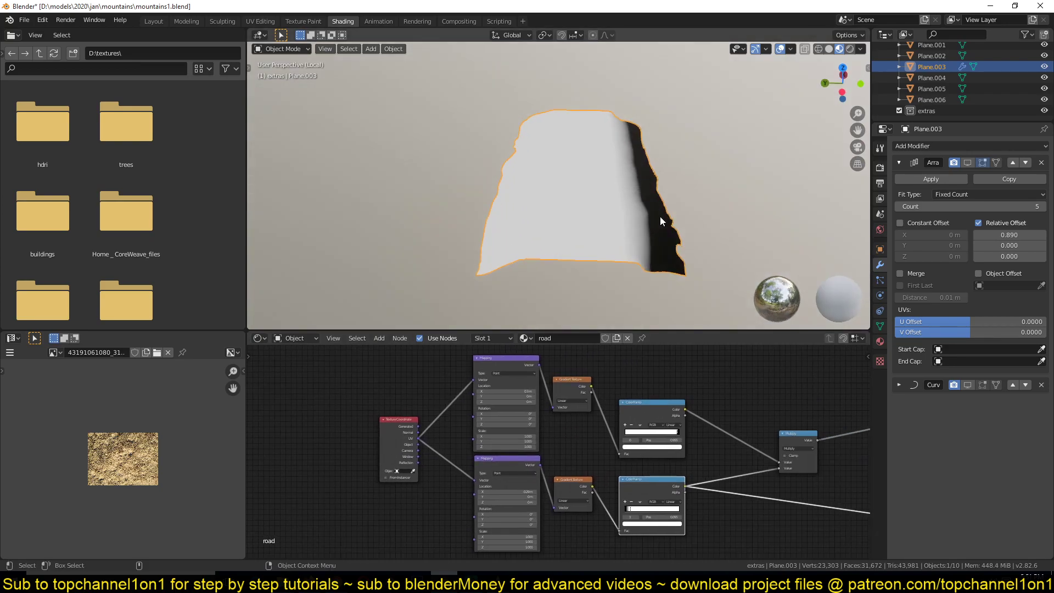
pyautogui.scroll(2, 659, 216)
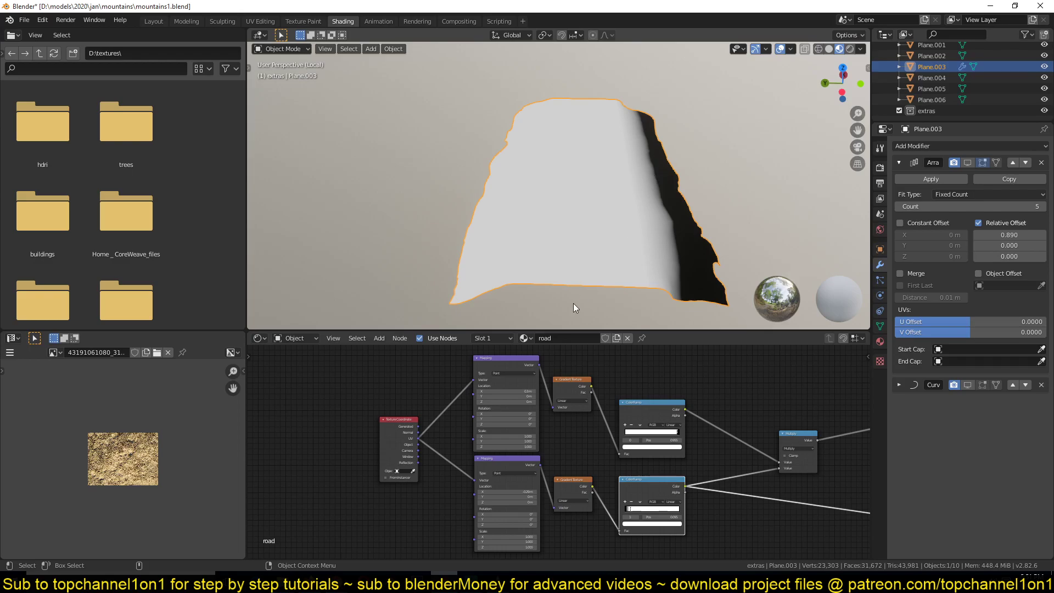
# Try changing the Z rotation of the first gradient's Mapping node and undo it
pyautogui.click(498, 358)
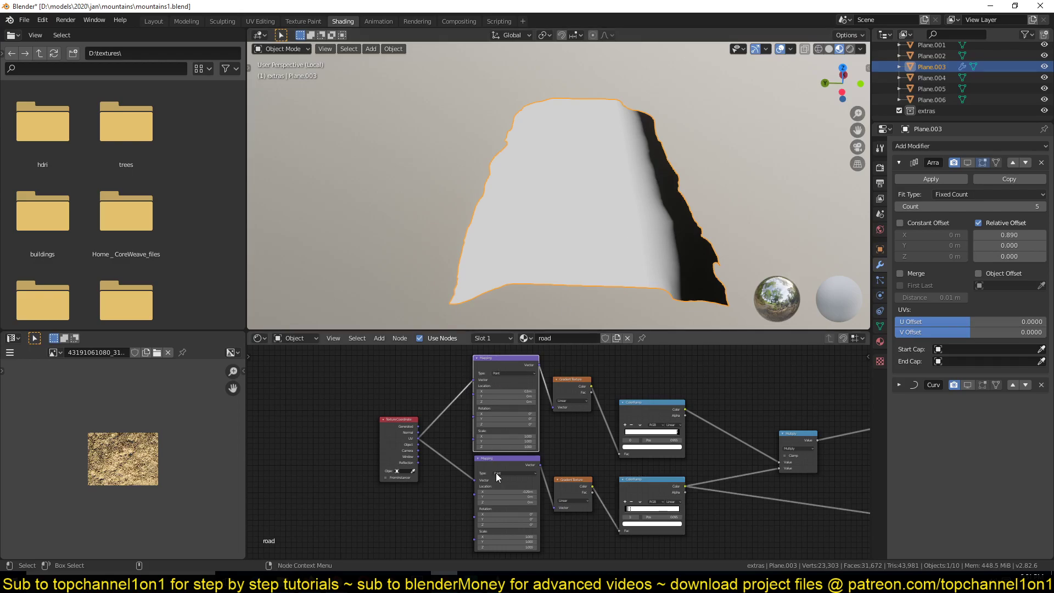
pyautogui.scroll(1, 514, 469)
pyautogui.scroll(1, 514, 468)
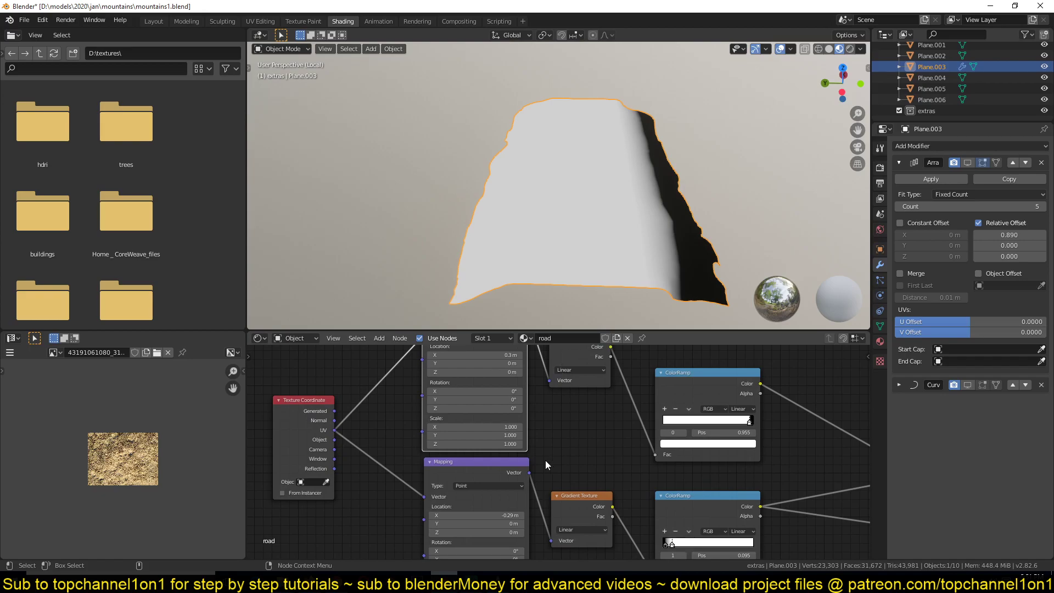
pyautogui.scroll(2, 545, 461)
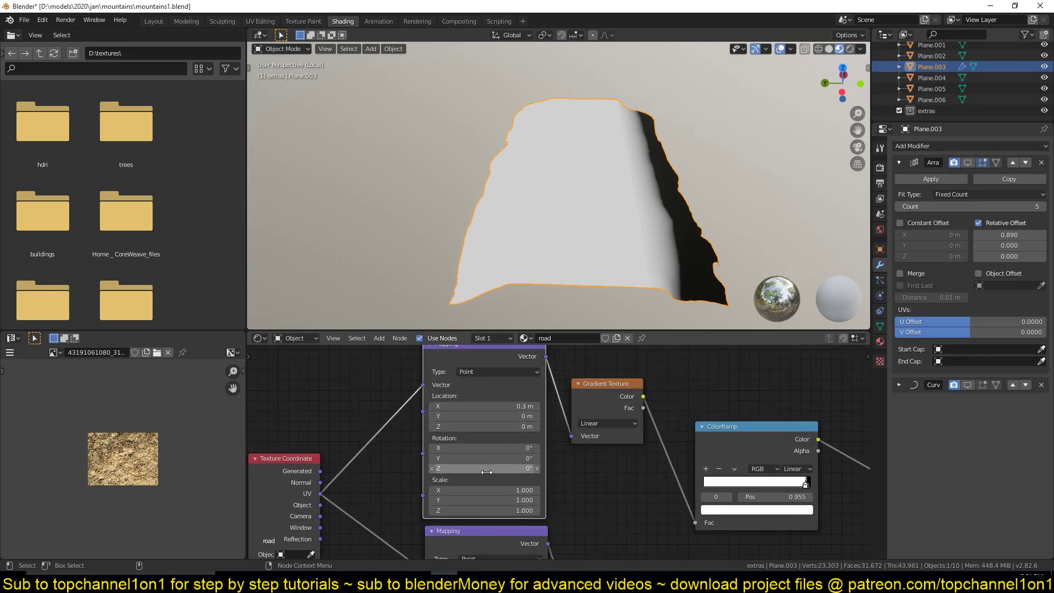
pyautogui.moveTo(526, 467)
pyautogui.mouseDown()
pyautogui.moveTo(536, 469)
pyautogui.moveTo(518, 458)
pyautogui.mouseUp()
pyautogui.hotkey('ctrl', 'z')
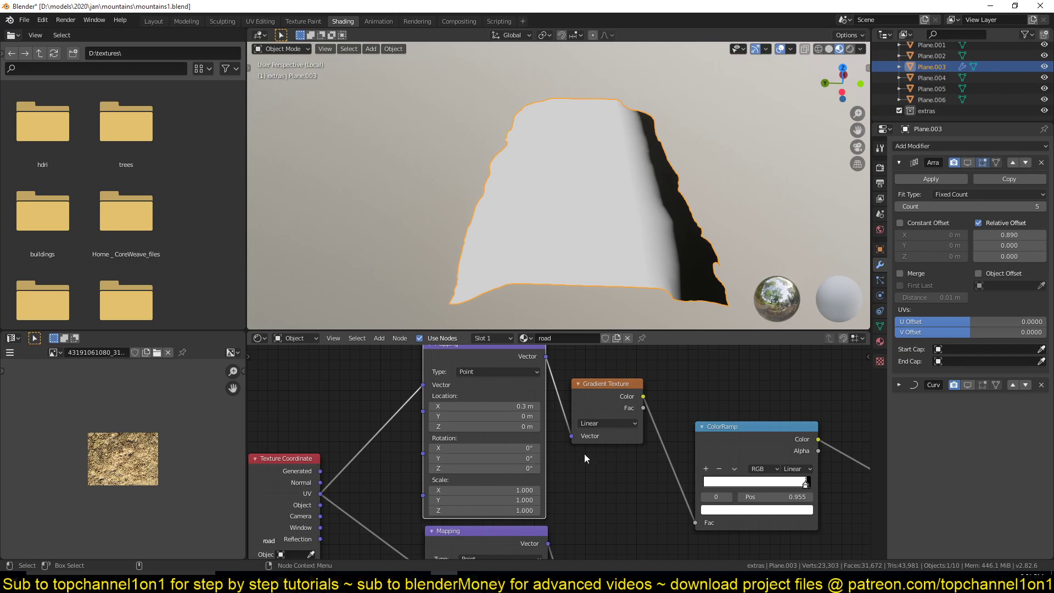
# Preview the first gradient's ColorRamp on the road, test Z rotations in its Mapping node, and undo them
pyautogui.keyDown('ctrl'); pyautogui.keyDown('shift'); pyautogui.click(627, 399); pyautogui.keyUp('shift'); pyautogui.keyUp('ctrl')
pyautogui.keyDown('ctrl'); pyautogui.keyDown('shift'); pyautogui.click(742, 435); pyautogui.keyUp('shift'); pyautogui.keyUp('ctrl')
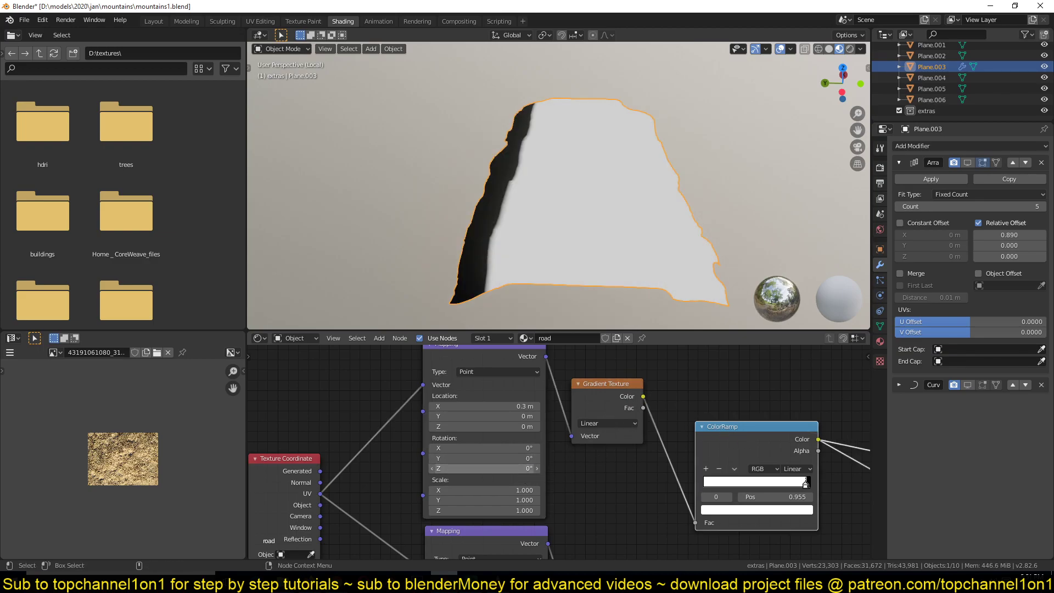
pyautogui.moveTo(527, 468); pyautogui.dragTo(461, 468)
pyautogui.hotkey('ctrl', 'z')
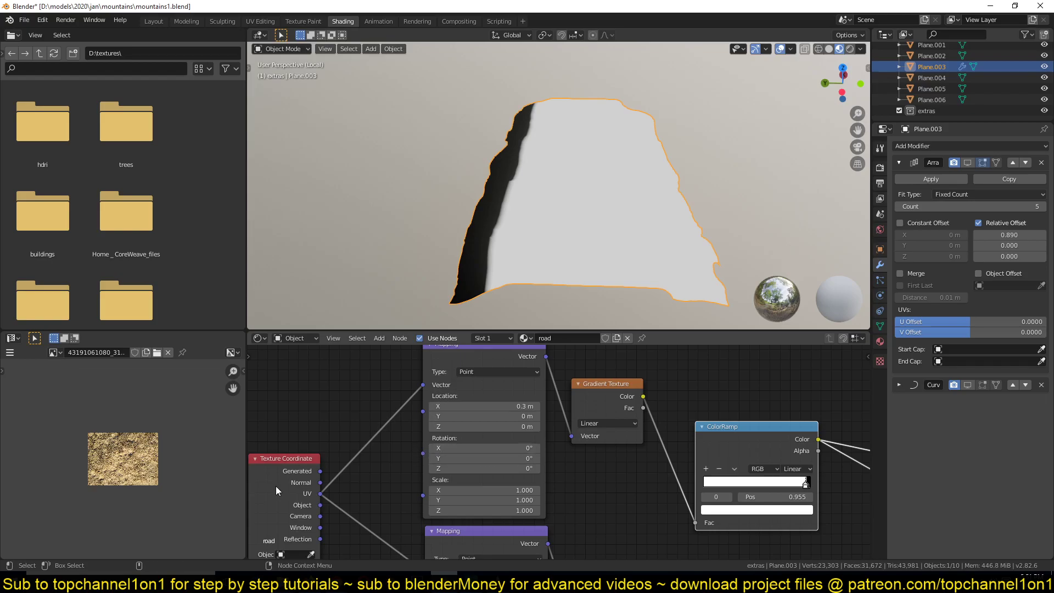
pyautogui.moveTo(483, 468); pyautogui.dragTo(523, 468)
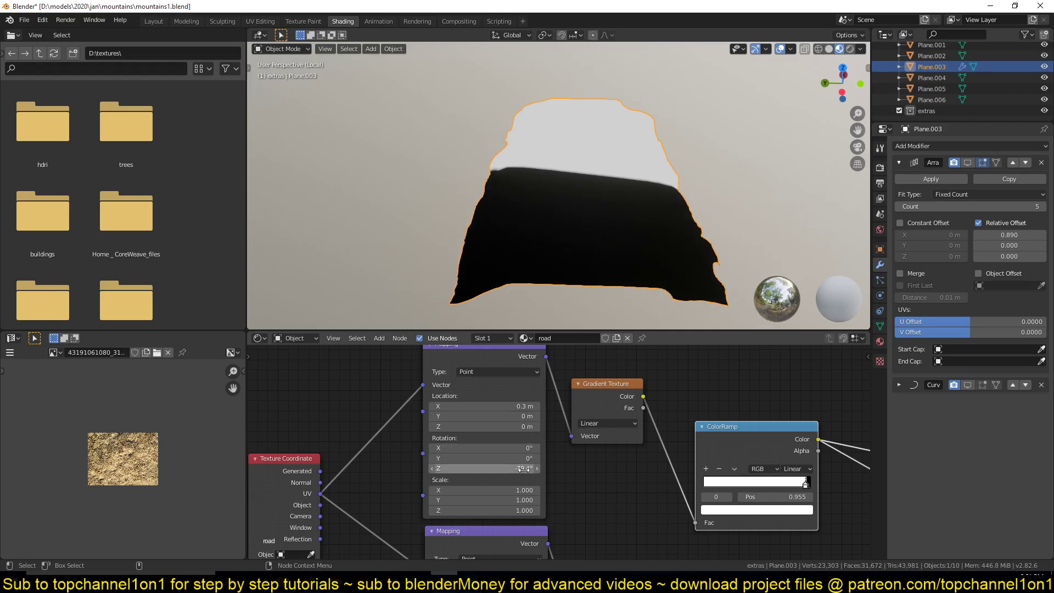
pyautogui.hotkey('ctrl', 'z')
# Shift the first gradient across the road by setting its Mapping node's X location to 0.5 m
pyautogui.scroll(-6, 611, 473)
pyautogui.moveTo(603, 476); pyautogui.dragTo(598, 431, button='middle')
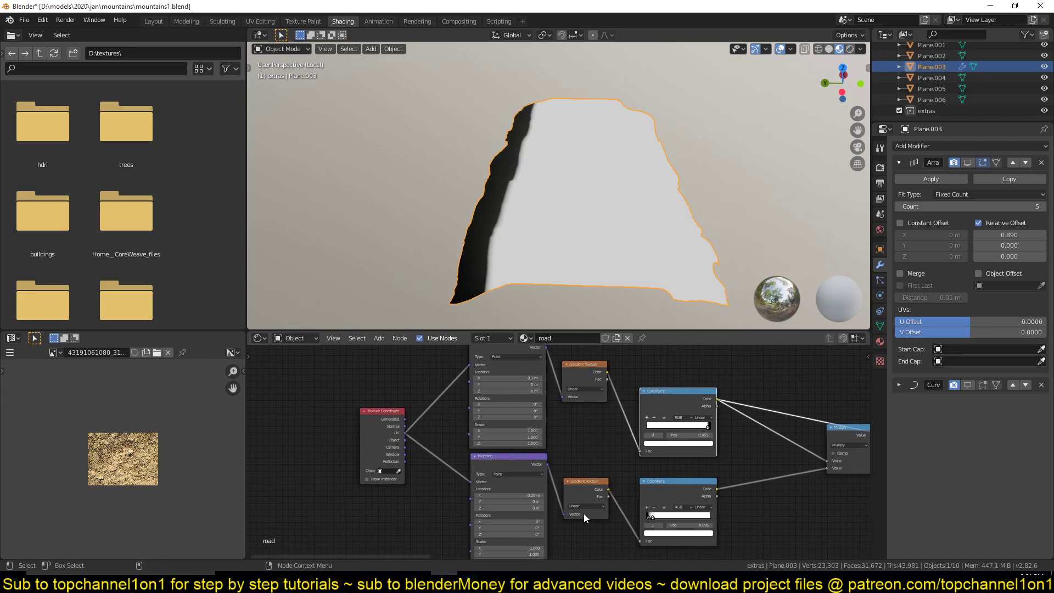
pyautogui.moveTo(584, 513); pyautogui.dragTo(449, 466, button='middle')
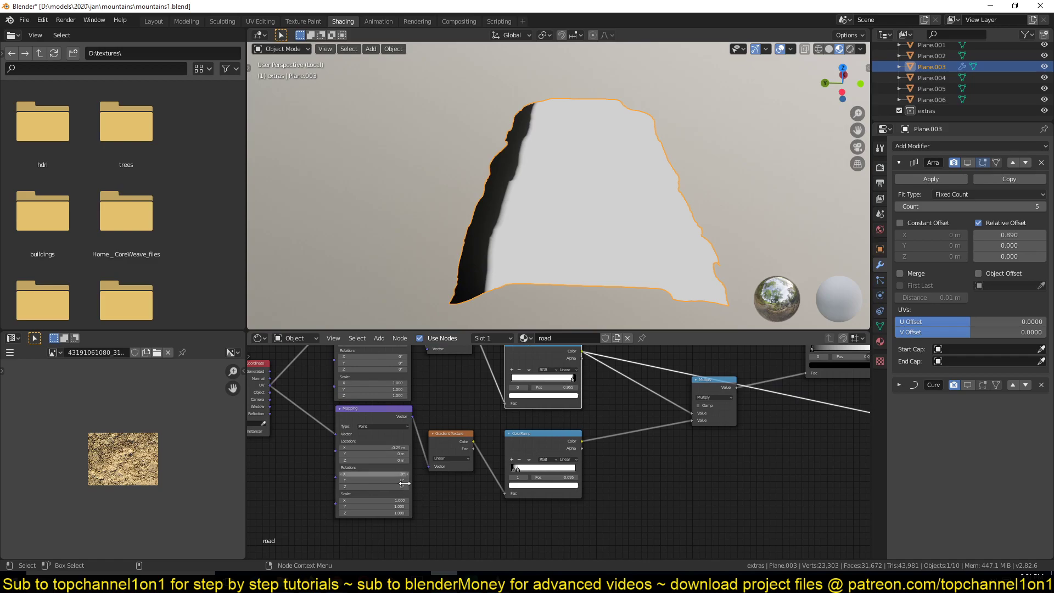
pyautogui.moveTo(430, 411); pyautogui.dragTo(482, 475, button='middle')
pyautogui.scroll(3, 479, 474)
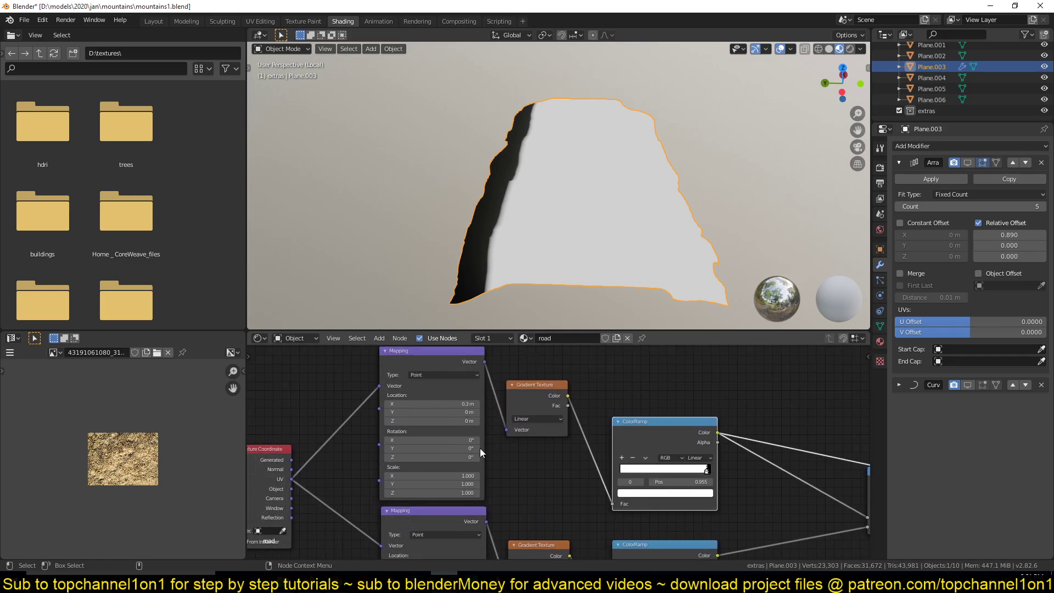
pyautogui.scroll(1, 479, 447)
pyautogui.moveTo(442, 392); pyautogui.dragTo(467, 404)
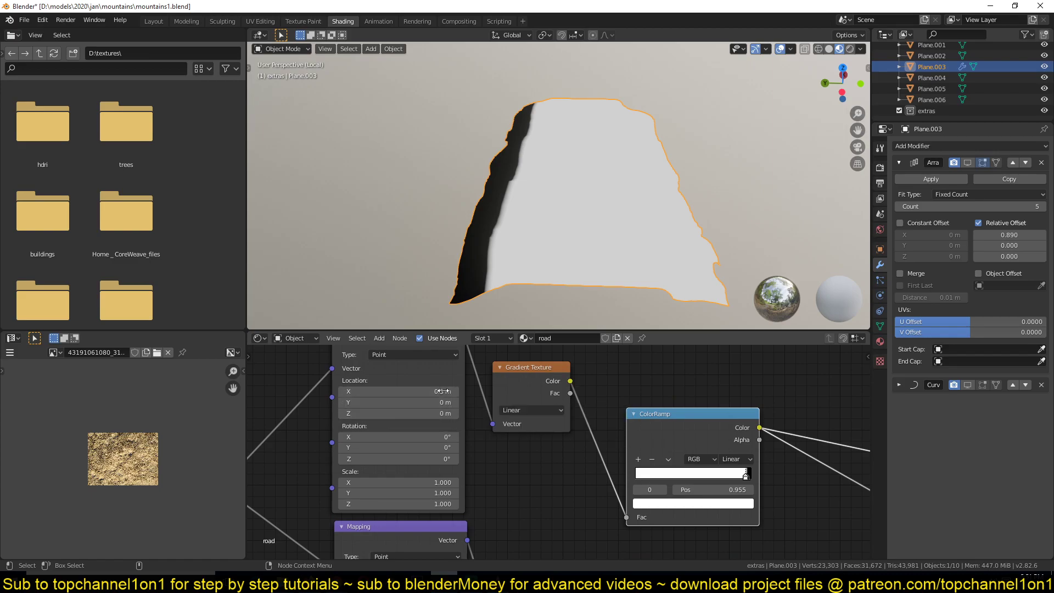
pyautogui.moveTo(442, 391)
pyautogui.mouseDown()
pyautogui.moveTo(483, 391)
pyautogui.moveTo(434, 391)
pyautogui.moveTo(483, 391)
pyautogui.moveTo(429, 392)
pyautogui.moveTo(480, 399)
pyautogui.mouseUp()
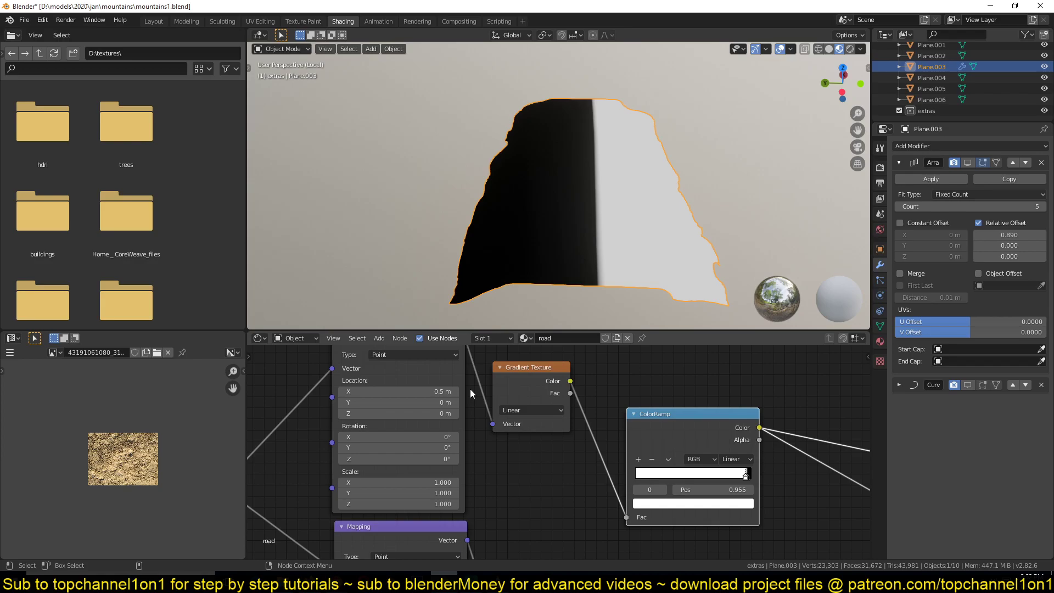
# Set the first Mapping node's X location to 0.3 m, checking the mask at the road's edge
pyautogui.moveTo(456, 388); pyautogui.dragTo(421, 388)
pyautogui.scroll(-3, 511, 382)
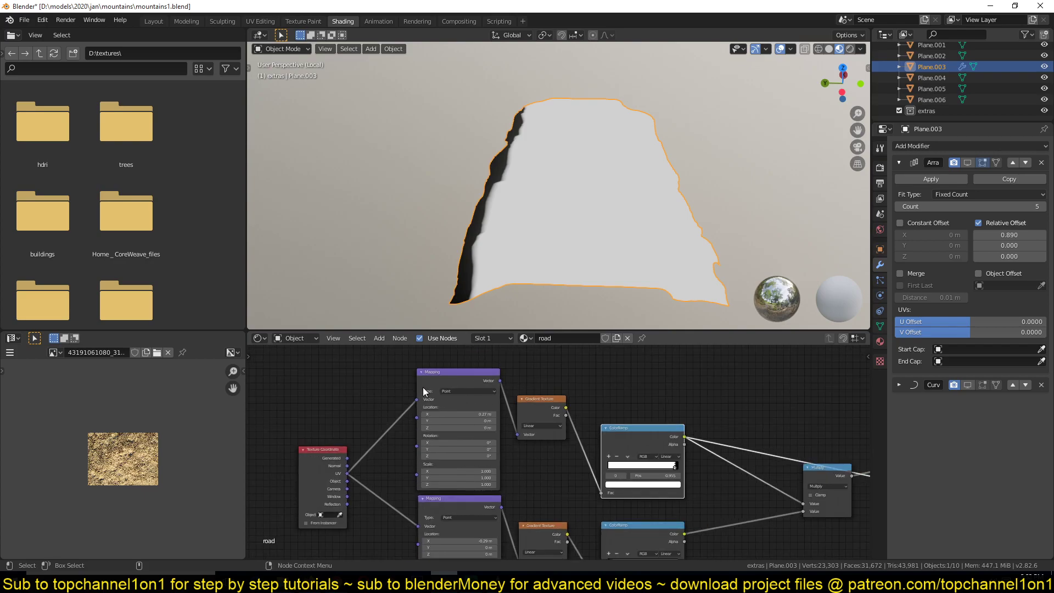
pyautogui.moveTo(504, 199); pyautogui.dragTo(518, 177, button='middle')
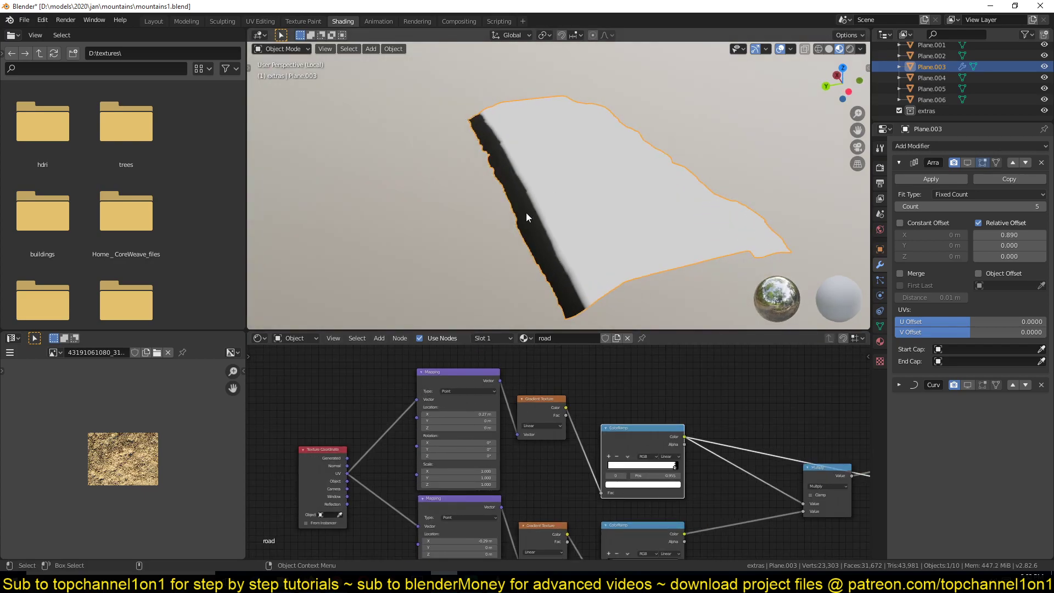
pyautogui.moveTo(486, 414); pyautogui.dragTo(490, 414)
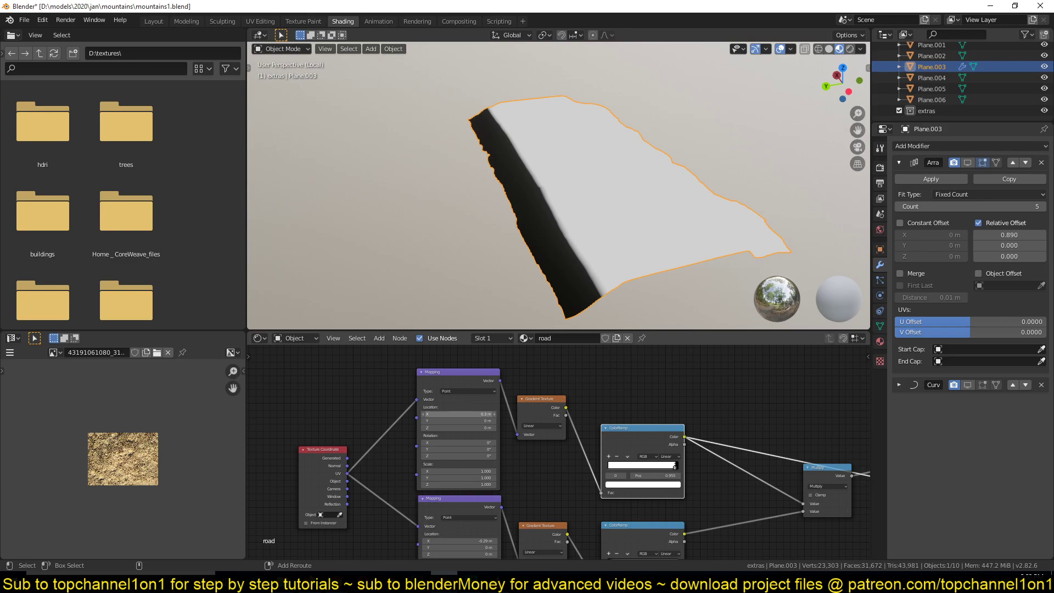
# Preview the Alpha output of the first gradient's ColorRamp on the road
pyautogui.moveTo(637, 470); pyautogui.dragTo(513, 420, button='middle')
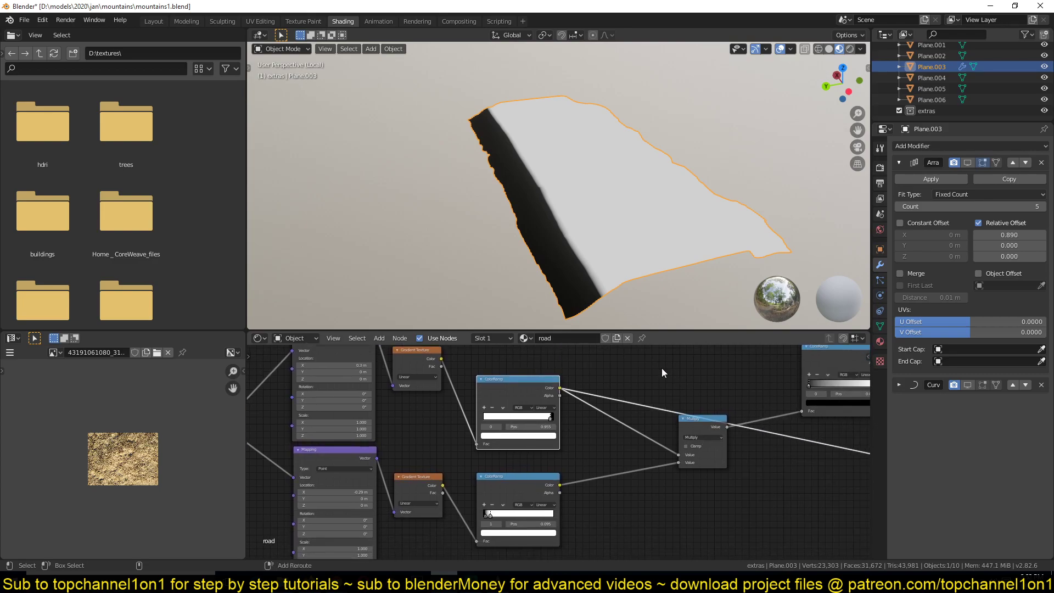
pyautogui.hotkey('shift', 'a')
pyautogui.moveTo(559, 396); pyautogui.dragTo(679, 454)
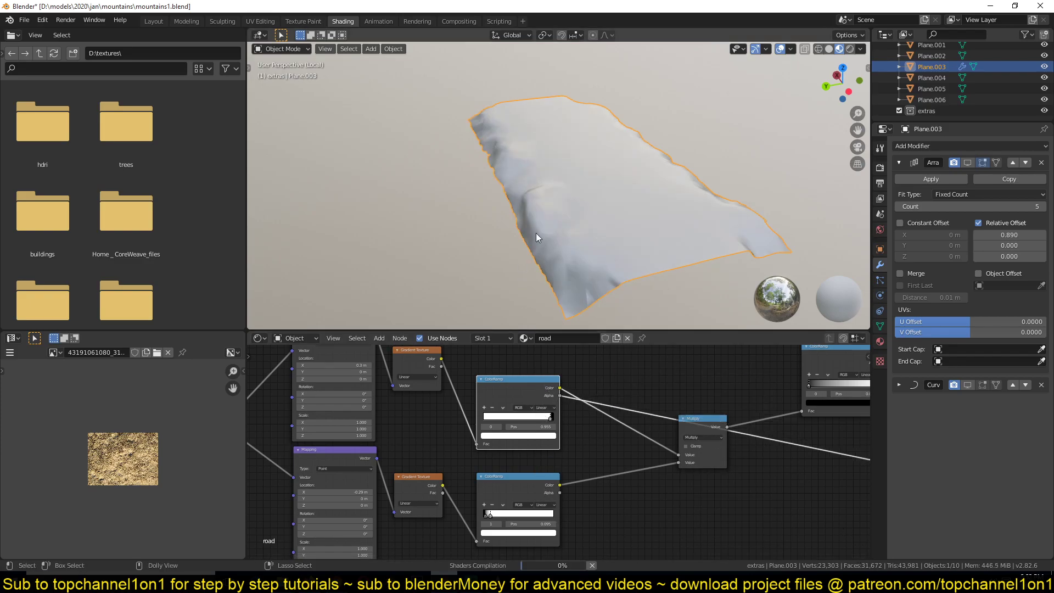
pyautogui.moveTo(687, 223); pyautogui.dragTo(638, 256, button='middle')
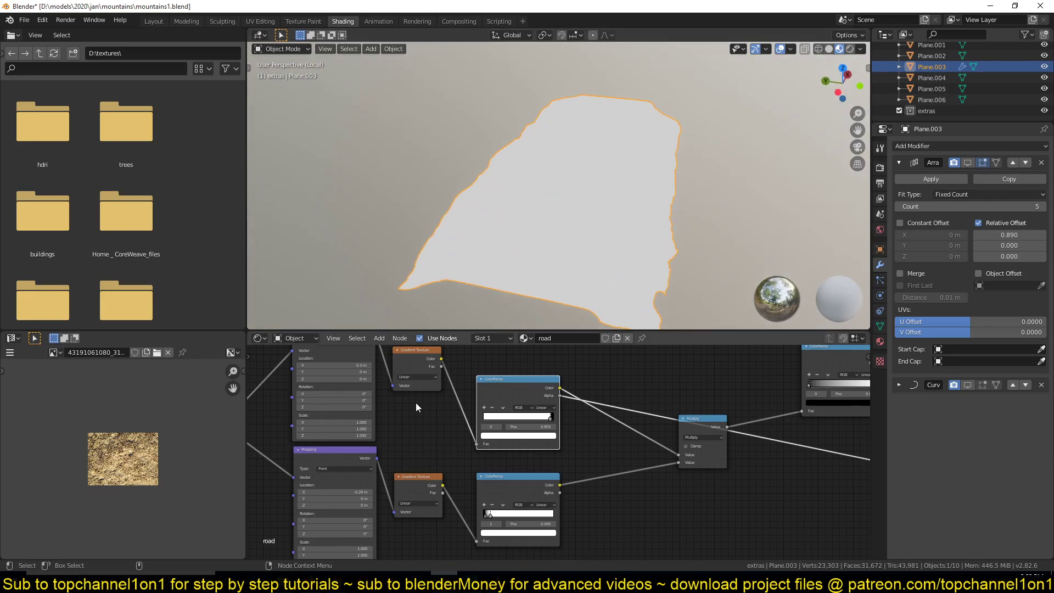
# Try an X location of about 0.12 m in the first gradient's Mapping node and undo it
pyautogui.scroll(2, 416, 403)
pyautogui.moveTo(416, 403); pyautogui.dragTo(497, 409, button='middle')
pyautogui.moveTo(422, 356); pyautogui.dragTo(441, 356)
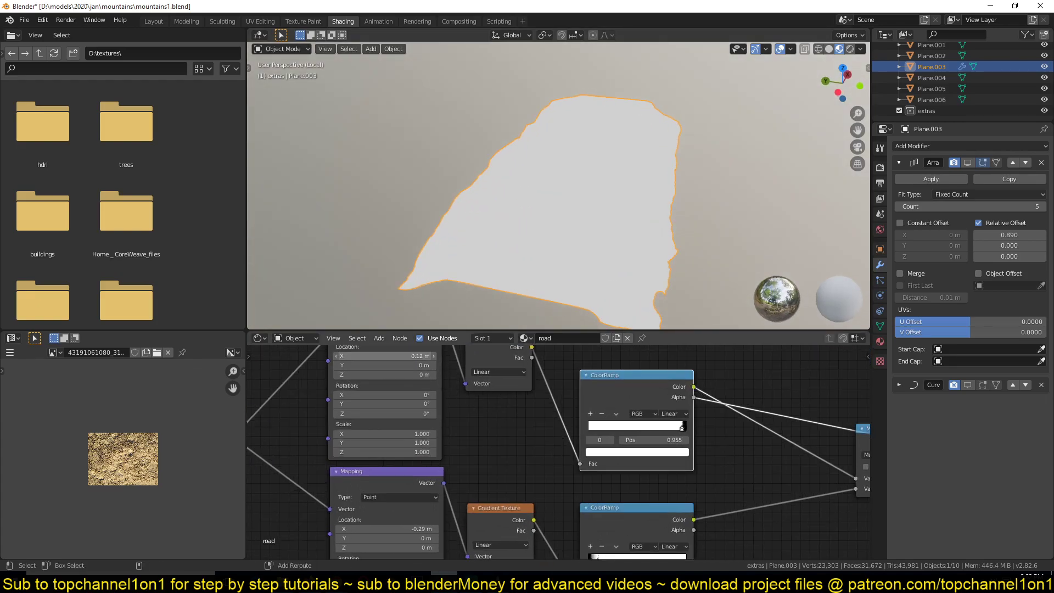
pyautogui.hotkey('ctrl', 'z')
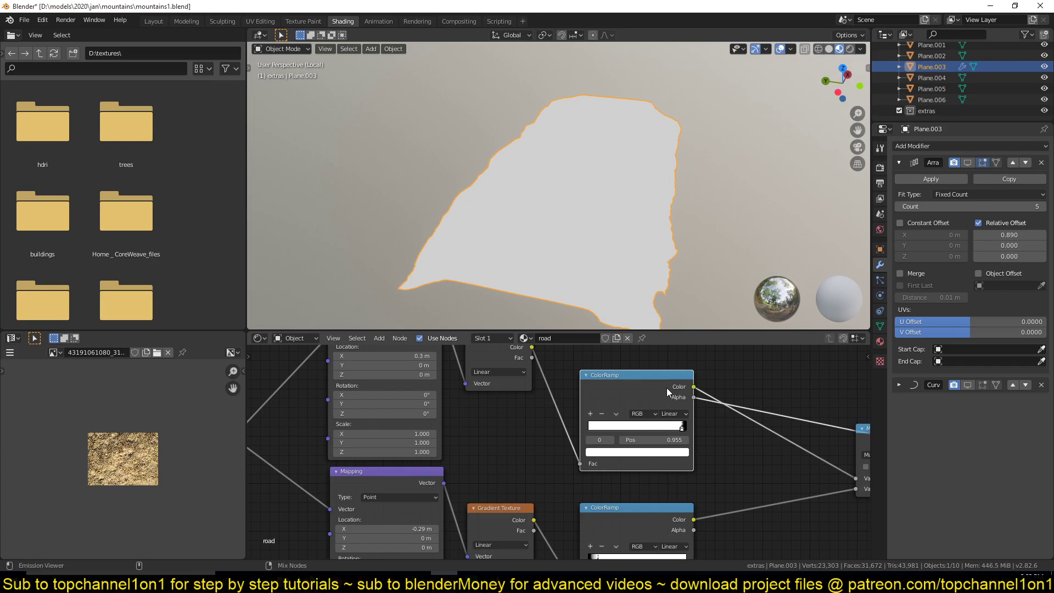
# Preview the Color output of each gradient's ColorRamp in turn to compare the masks for the two road edges
pyautogui.keyDown('ctrl'); pyautogui.keyDown('shift'); pyautogui.click(666, 388); pyautogui.keyUp('shift'); pyautogui.keyUp('ctrl')
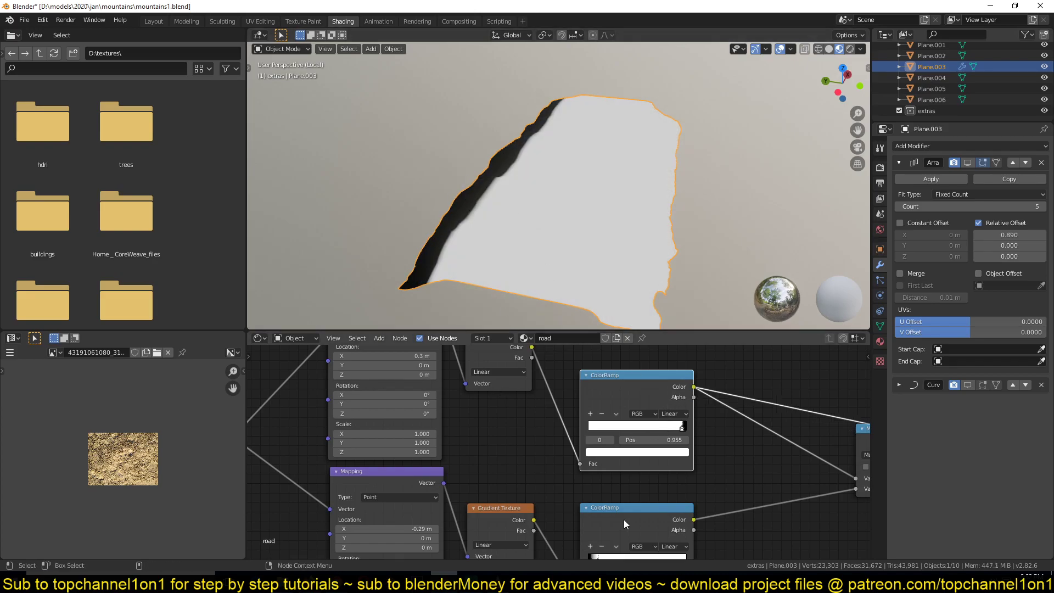
pyautogui.keyDown('ctrl'); pyautogui.keyDown('shift'); pyautogui.click(650, 517); pyautogui.keyUp('shift'); pyautogui.keyUp('ctrl')
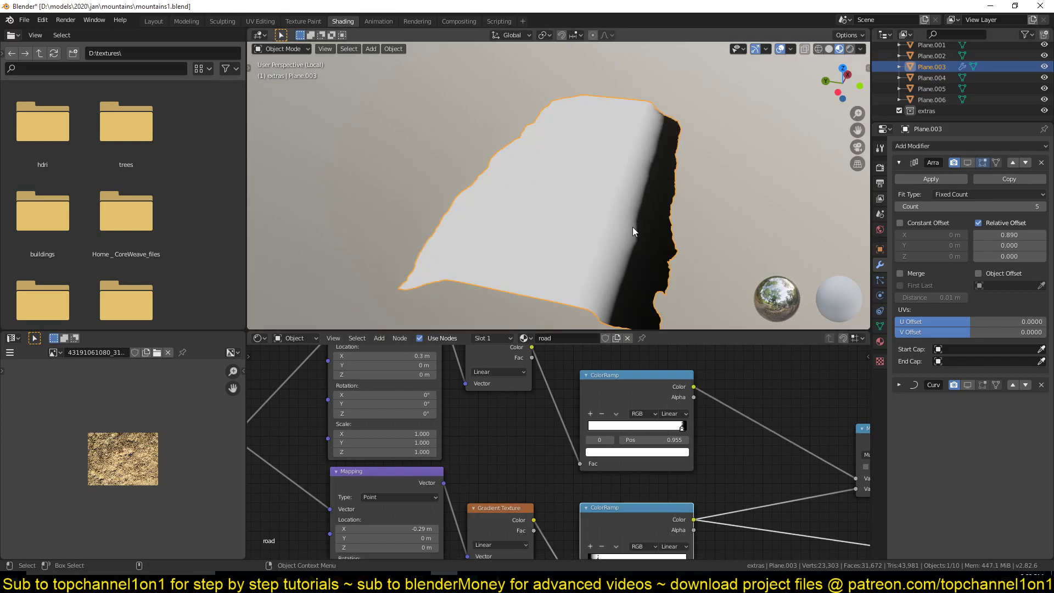
# Preview the Multiply node that combines both ramps and inspect the mask along both road edges
pyautogui.moveTo(848, 447); pyautogui.dragTo(657, 420, button='middle')
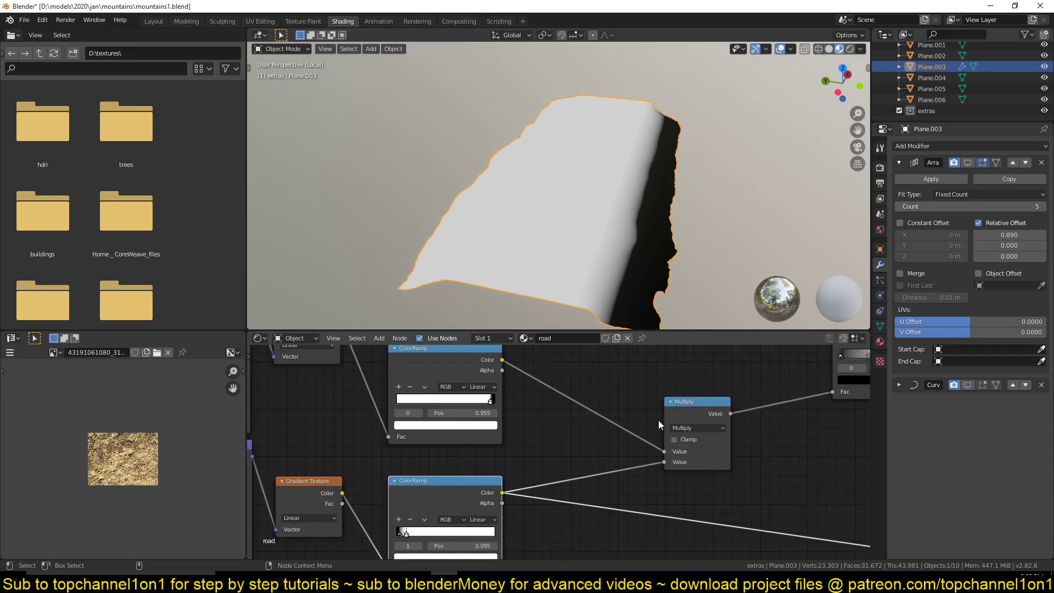
pyautogui.keyDown('ctrl'); pyautogui.keyDown('shift'); pyautogui.click(695, 413); pyautogui.keyUp('shift'); pyautogui.keyUp('ctrl')
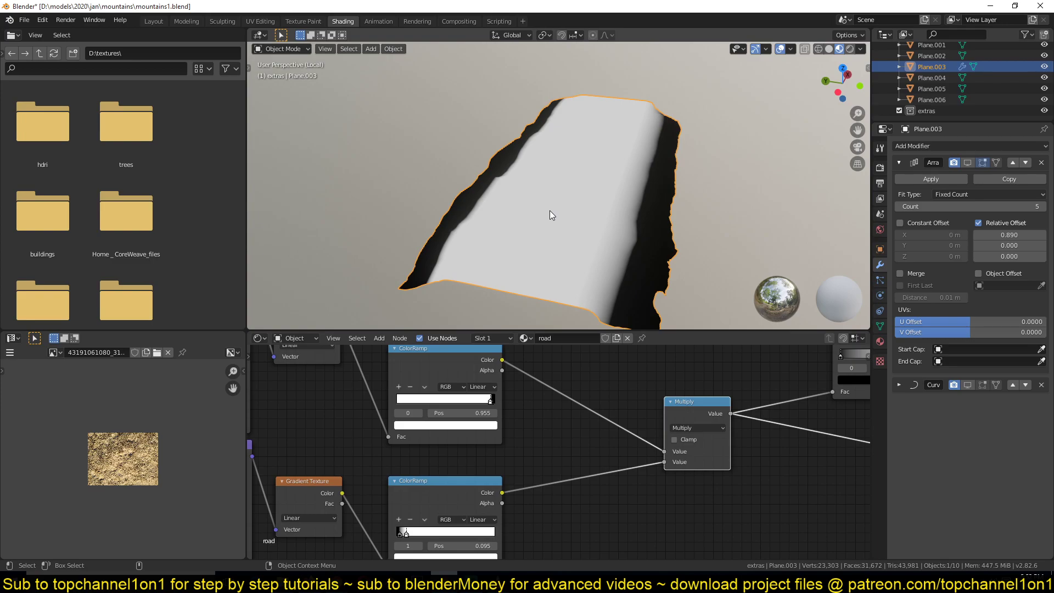
pyautogui.moveTo(631, 312); pyautogui.dragTo(522, 162, button='middle')
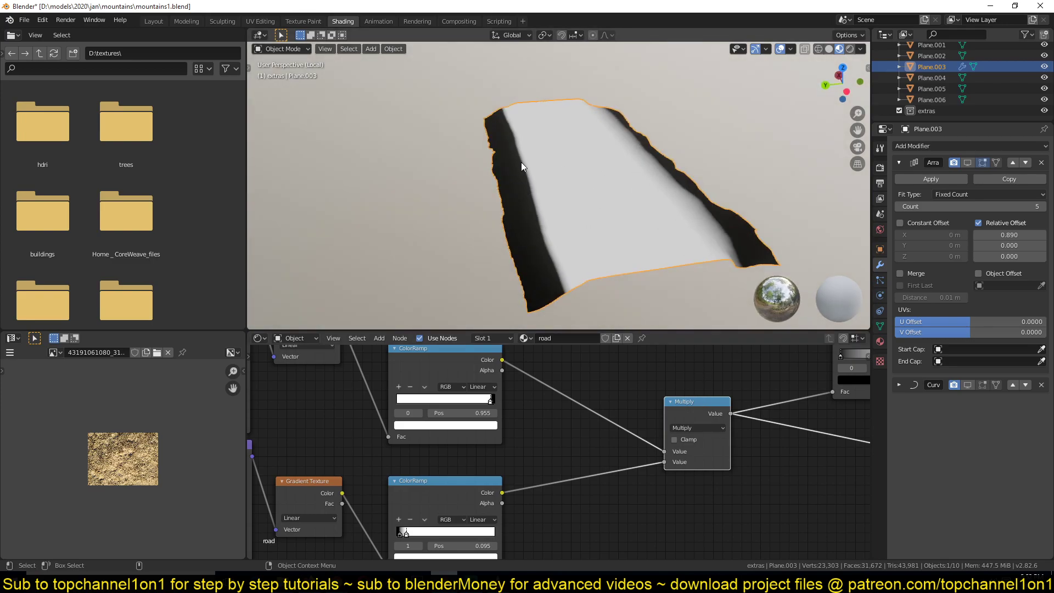
pyautogui.moveTo(659, 202); pyautogui.dragTo(504, 178, button='middle')
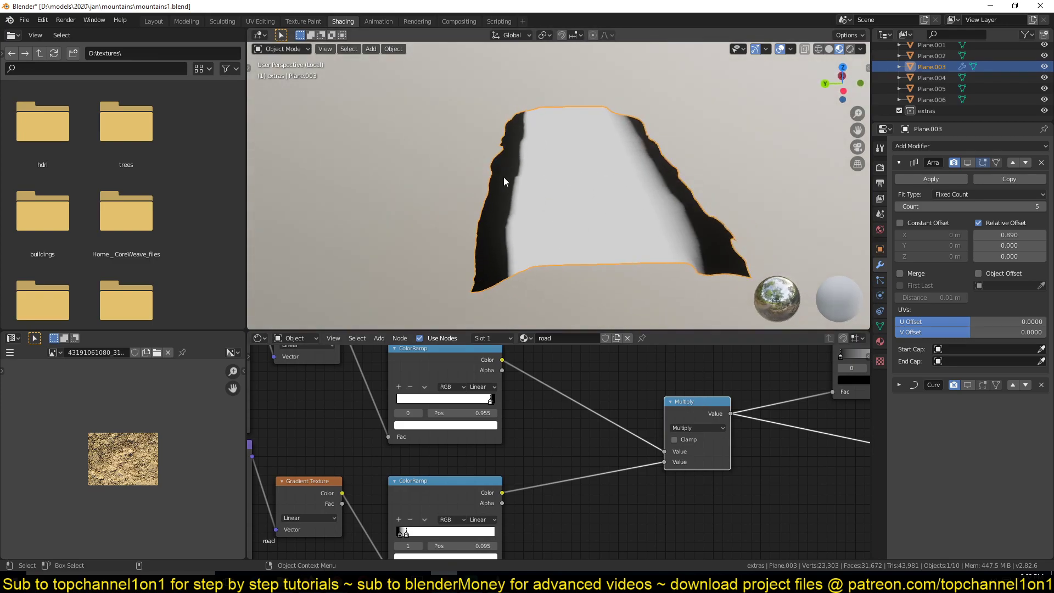
pyautogui.moveTo(639, 161); pyautogui.dragTo(564, 144, button='middle')
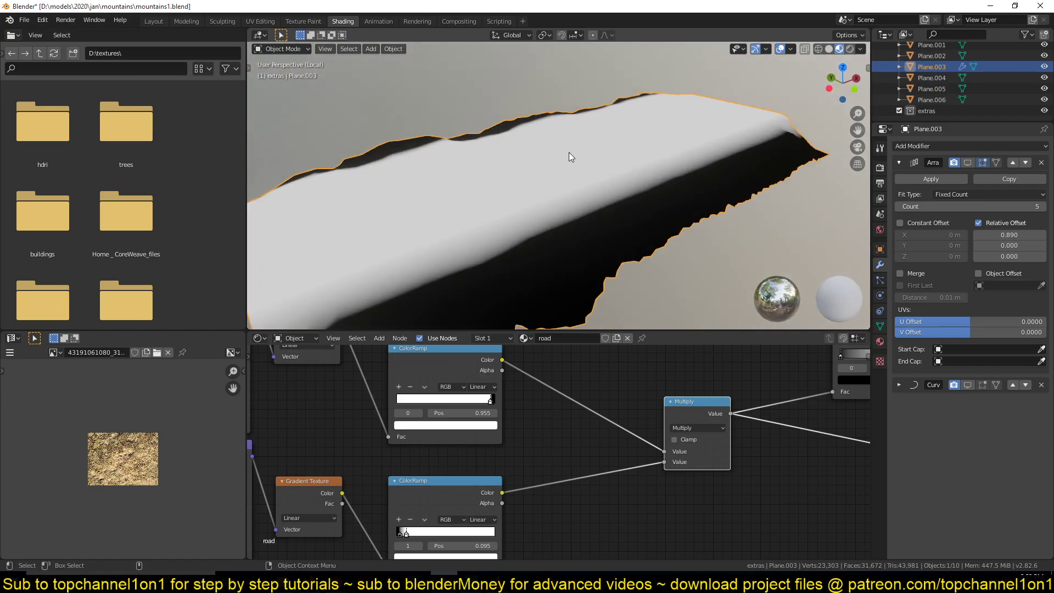
pyautogui.scroll(-5, 635, 189)
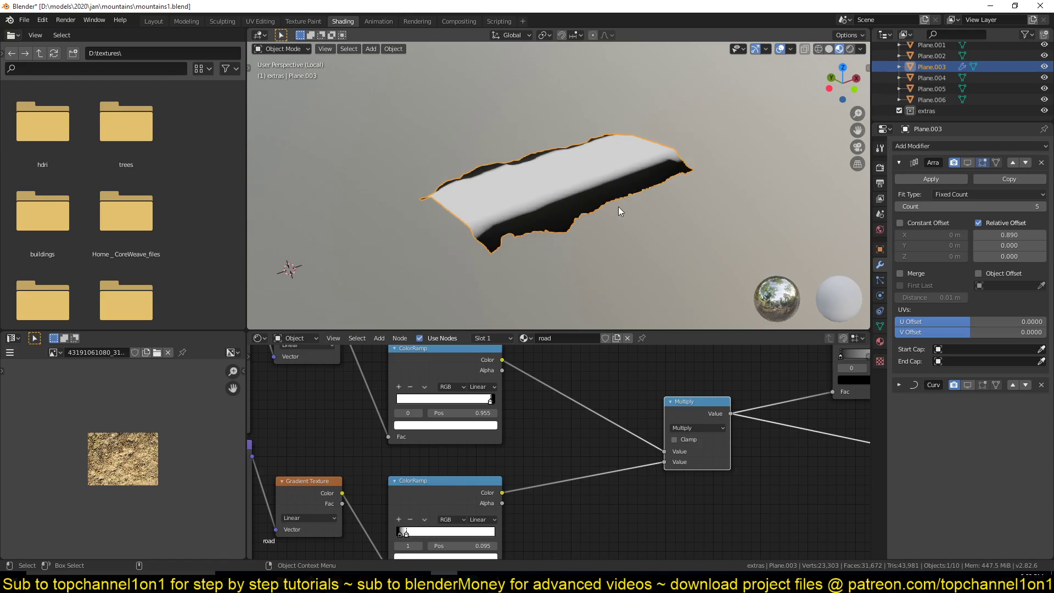
# Preview the Greater Than node on the road and examine the mask along both road edges
pyautogui.scroll(-14, 753, 440)
pyautogui.moveTo(764, 436); pyautogui.dragTo(594, 449, button='middle')
pyautogui.scroll(5, 594, 449)
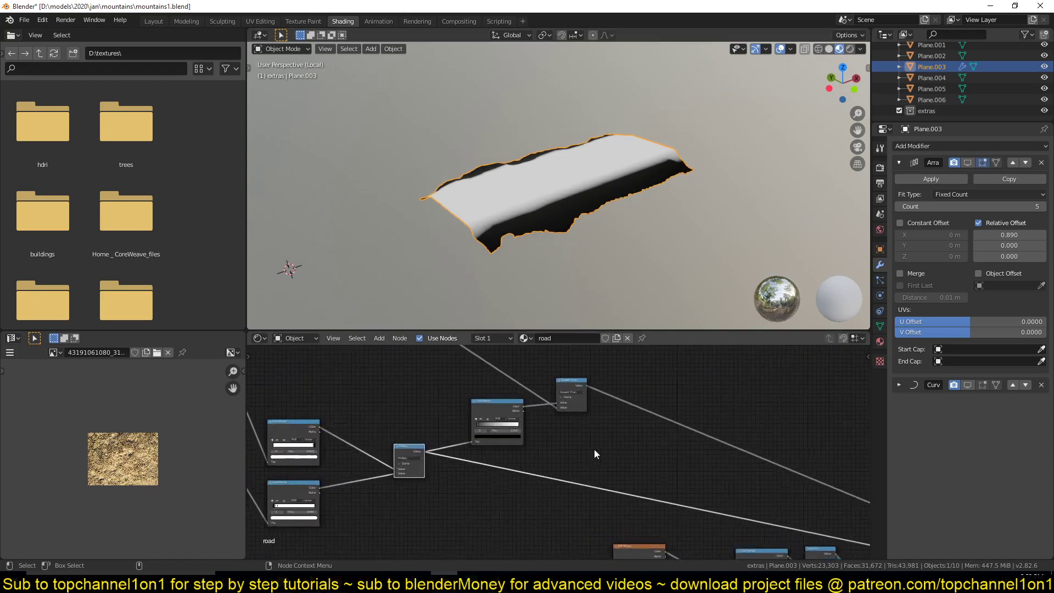
pyautogui.moveTo(520, 442); pyautogui.dragTo(605, 466, button='middle')
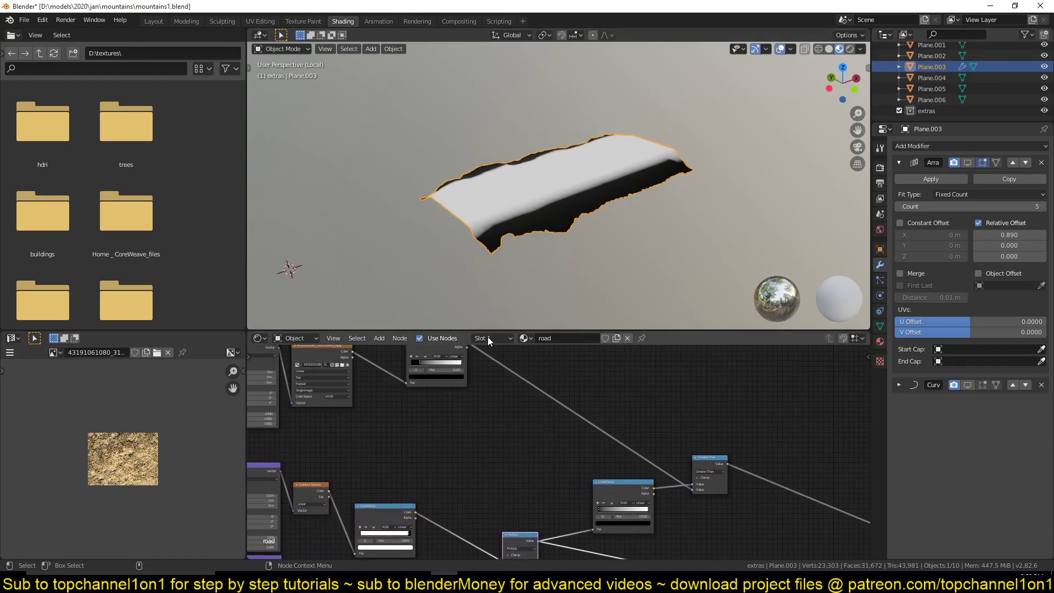
pyautogui.scroll(2, 555, 248)
pyautogui.moveTo(471, 272); pyautogui.dragTo(592, 280, button='middle')
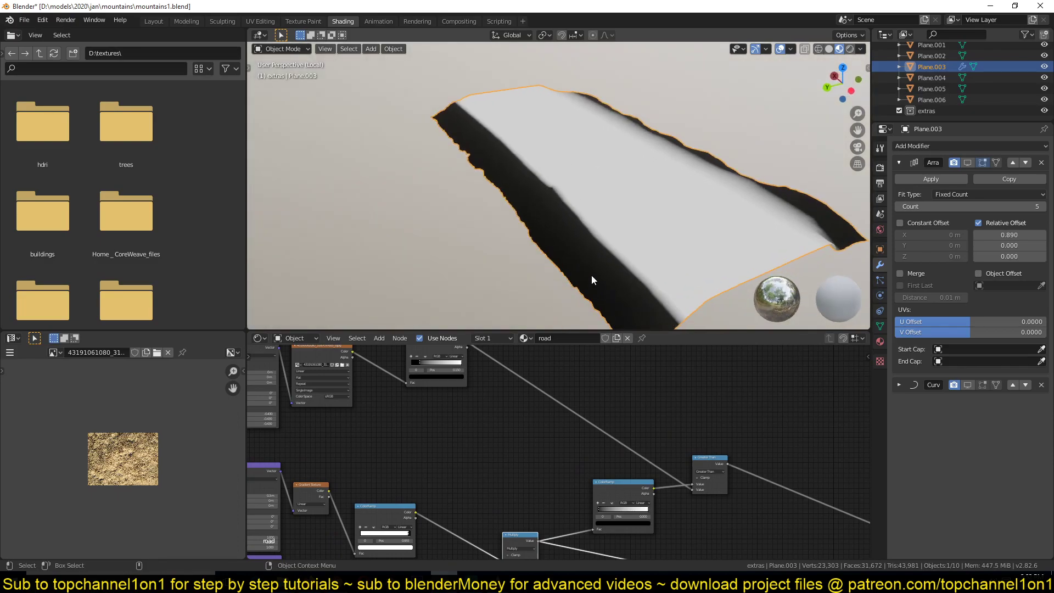
pyautogui.scroll(-2, 491, 372)
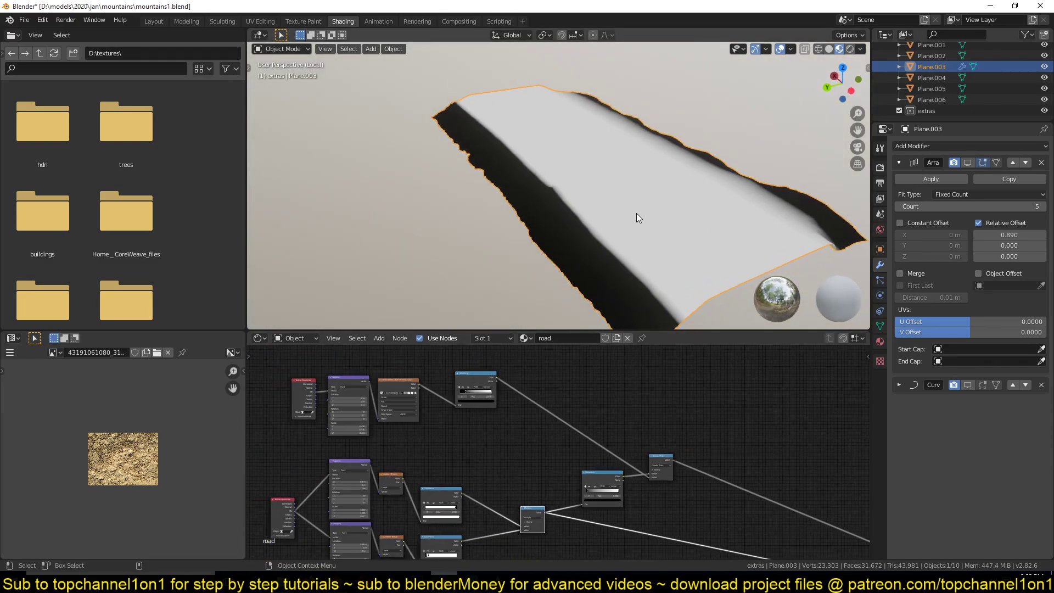
pyautogui.scroll(1, 604, 432)
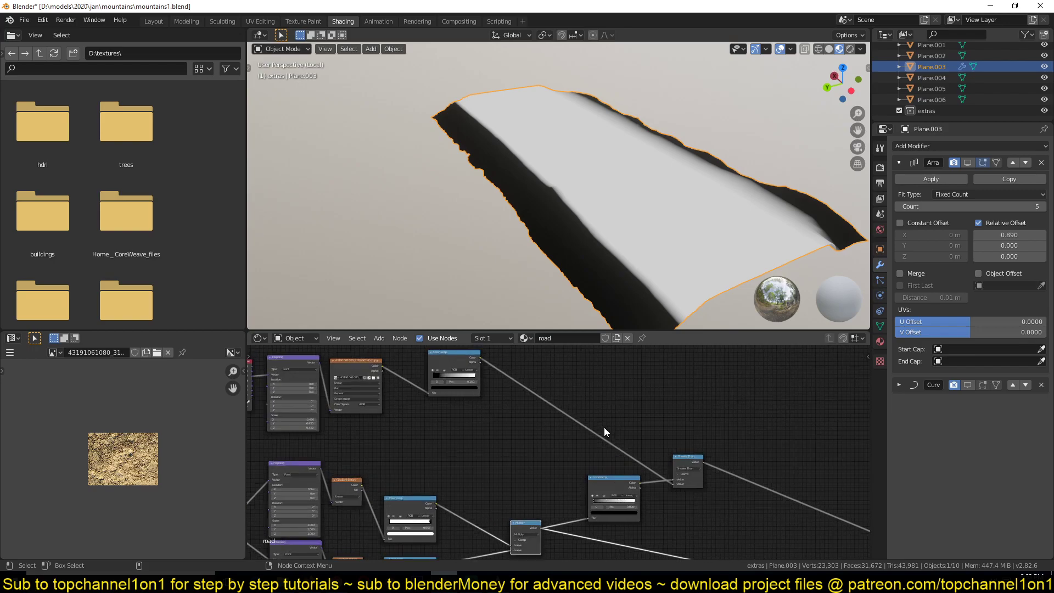
pyautogui.keyDown('ctrl'); pyautogui.keyDown('shift'); pyautogui.click(688, 463); pyautogui.keyUp('shift'); pyautogui.keyUp('ctrl')
pyautogui.scroll(-1, 459, 408)
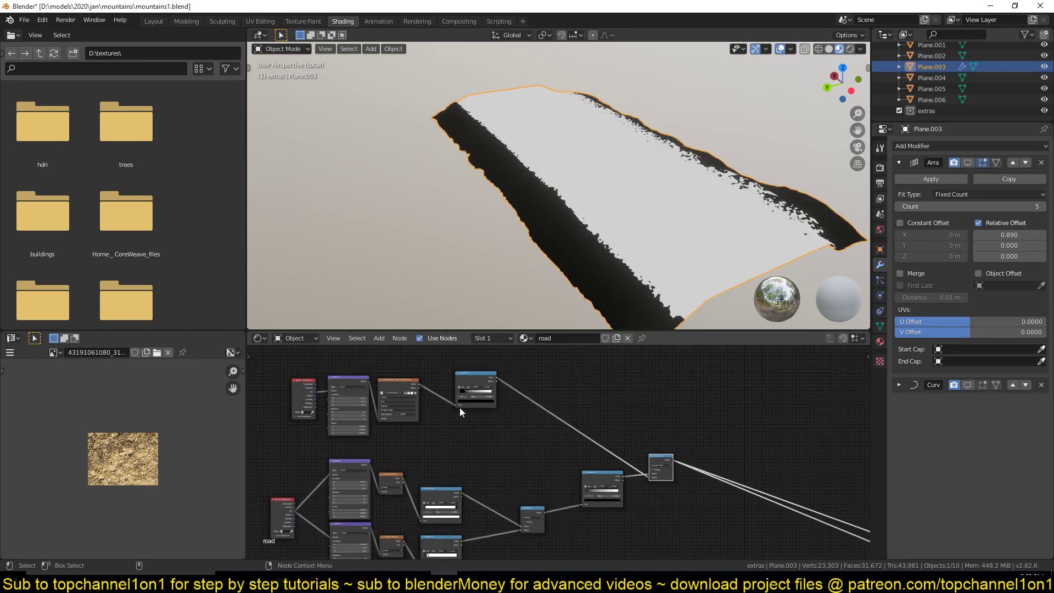
# Preview the dirt image texture and its ColorRamp in turn on the road surface
pyautogui.moveTo(288, 365); pyautogui.dragTo(530, 428)
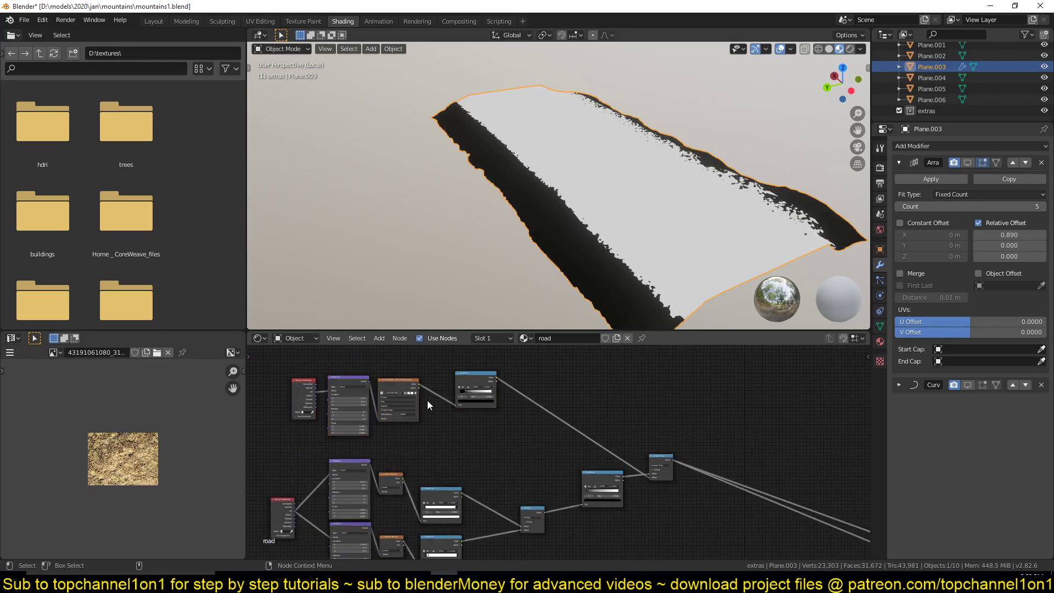
pyautogui.scroll(1, 422, 404)
pyautogui.keyDown('ctrl'); pyautogui.keyDown('shift'); pyautogui.click(350, 365); pyautogui.keyUp('shift'); pyautogui.keyUp('ctrl')
pyautogui.moveTo(497, 254); pyautogui.dragTo(552, 174, button='middle')
pyautogui.scroll(2, 516, 414)
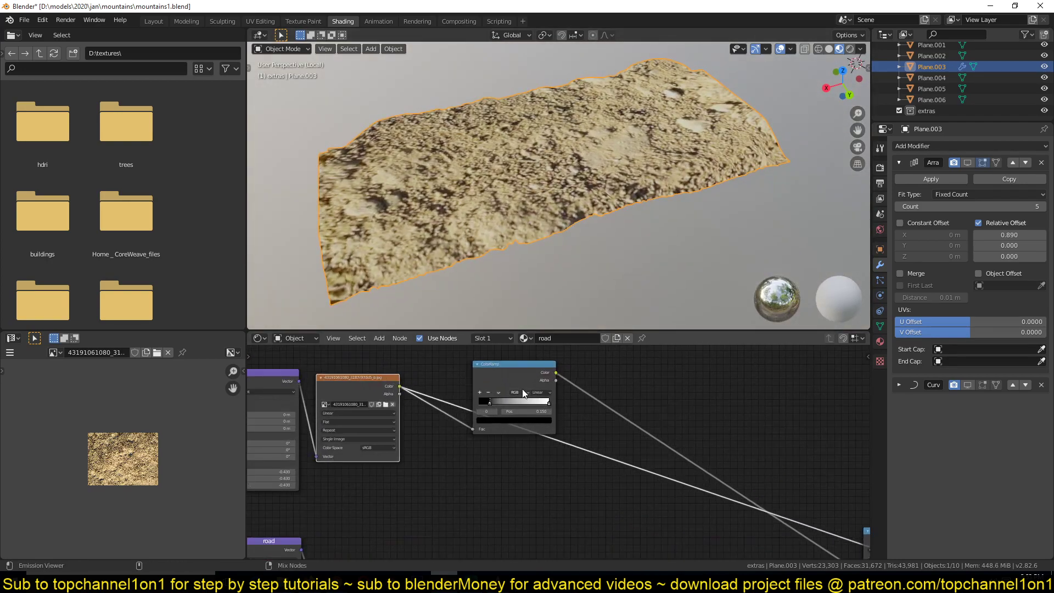
pyautogui.keyDown('ctrl'); pyautogui.keyDown('shift'); pyautogui.click(522, 384); pyautogui.keyUp('shift'); pyautogui.keyUp('ctrl')
pyautogui.moveTo(490, 203); pyautogui.dragTo(543, 201, button='middle')
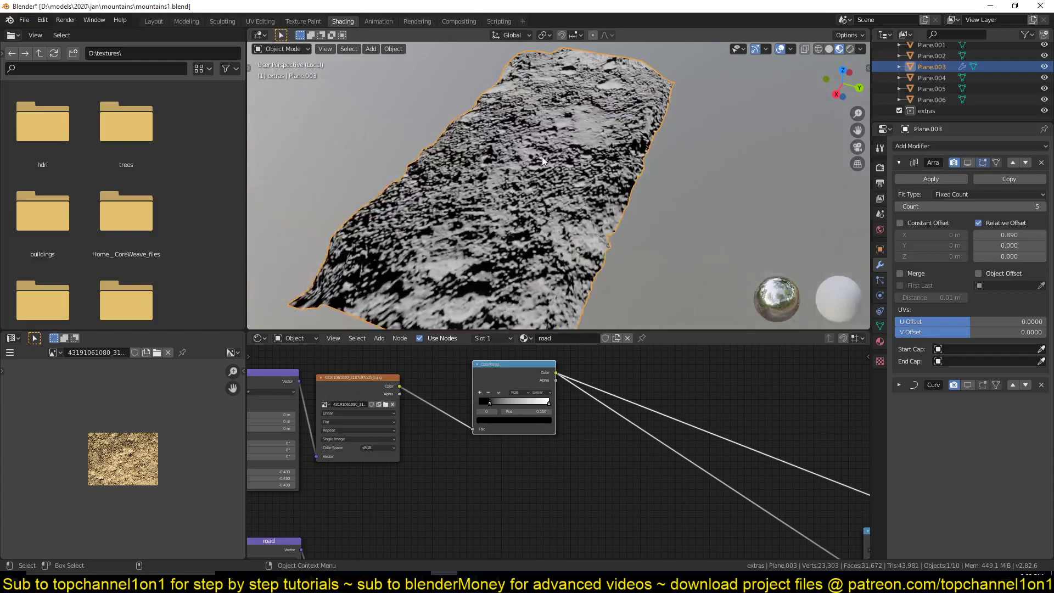
# Add a separate Math node, set its operation to Greater Than, and delete it
pyautogui.scroll(-3, 659, 368)
pyautogui.moveTo(663, 422); pyautogui.dragTo(548, 372, button='middle')
pyautogui.moveTo(672, 471); pyautogui.dragTo(587, 386, button='middle')
pyautogui.scroll(2, 582, 412)
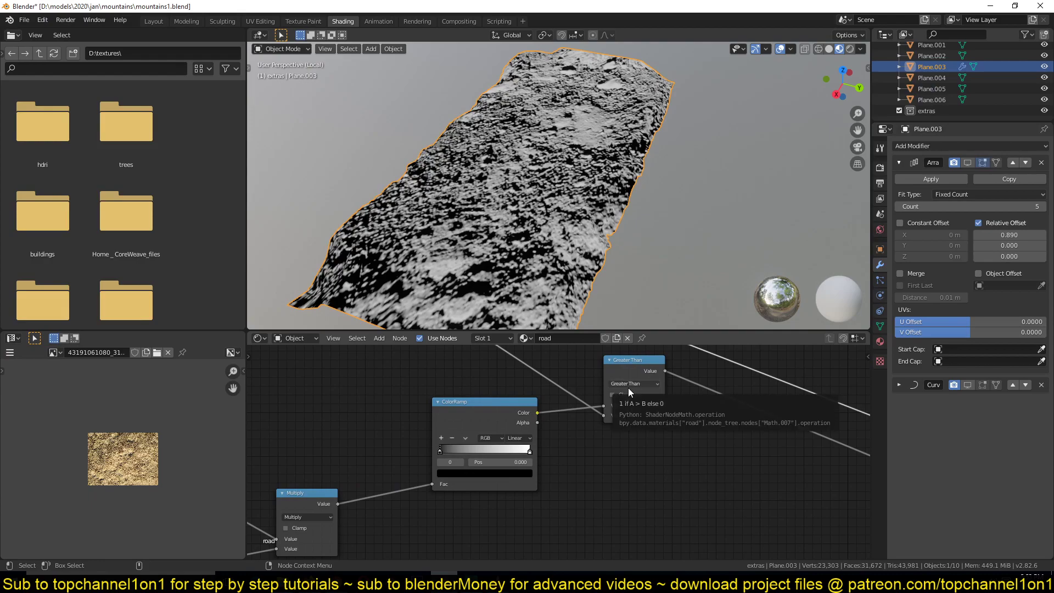
pyautogui.hotkey('shift', 'a')
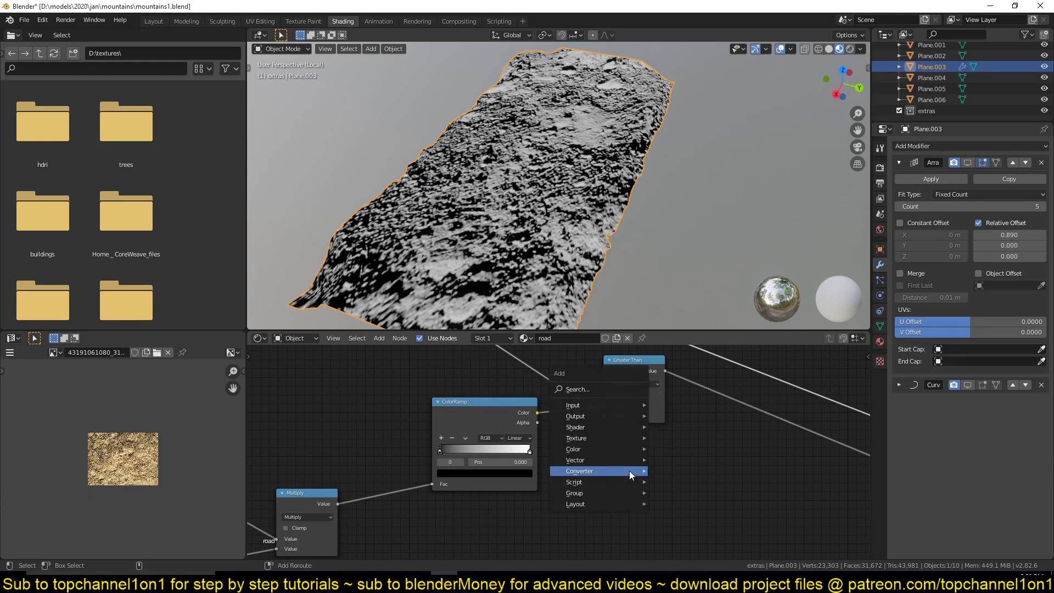
pyautogui.moveTo(629, 471)
pyautogui.click(689, 388)
pyautogui.click(662, 465)
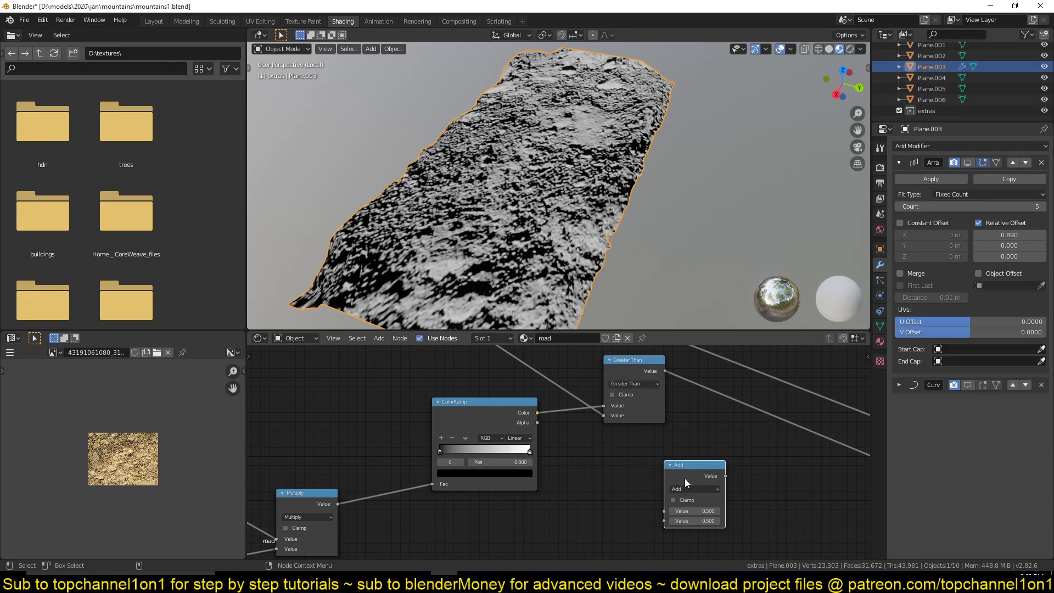
pyautogui.click(695, 489)
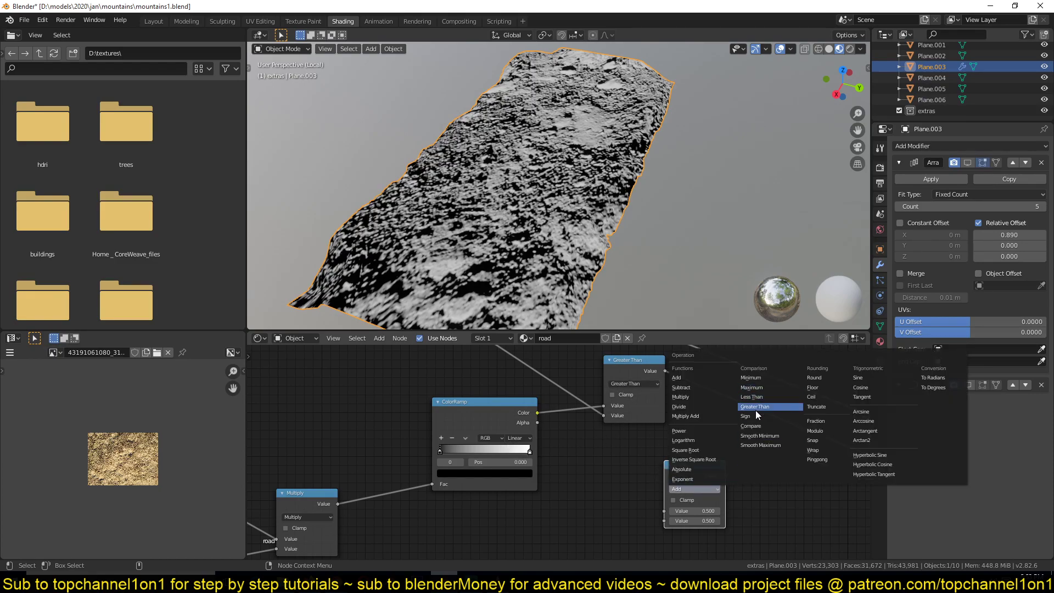
pyautogui.click(754, 408)
pyautogui.scroll(-3, 568, 438)
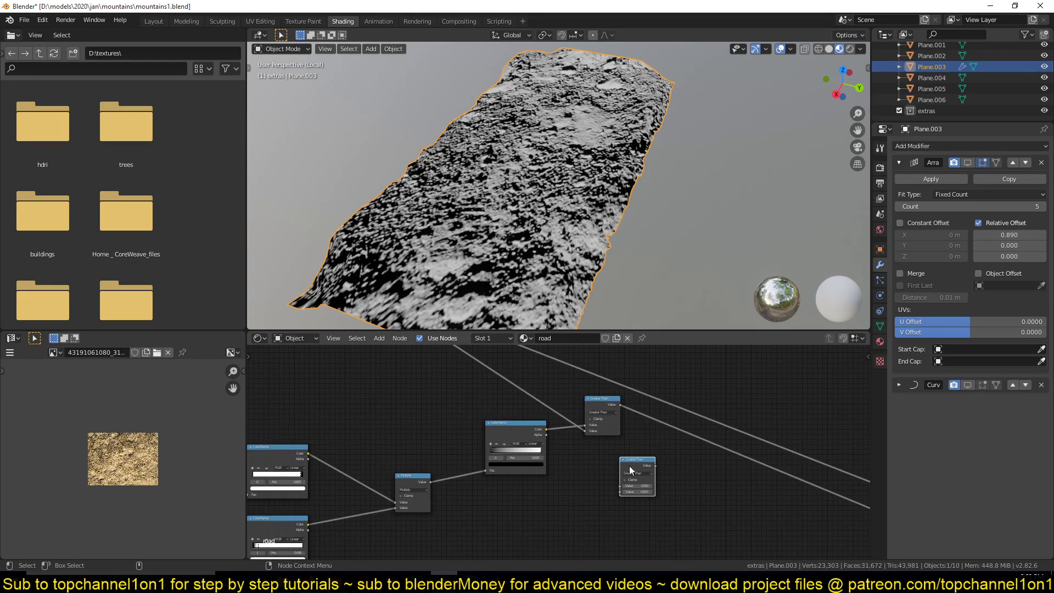
pyautogui.press('x')
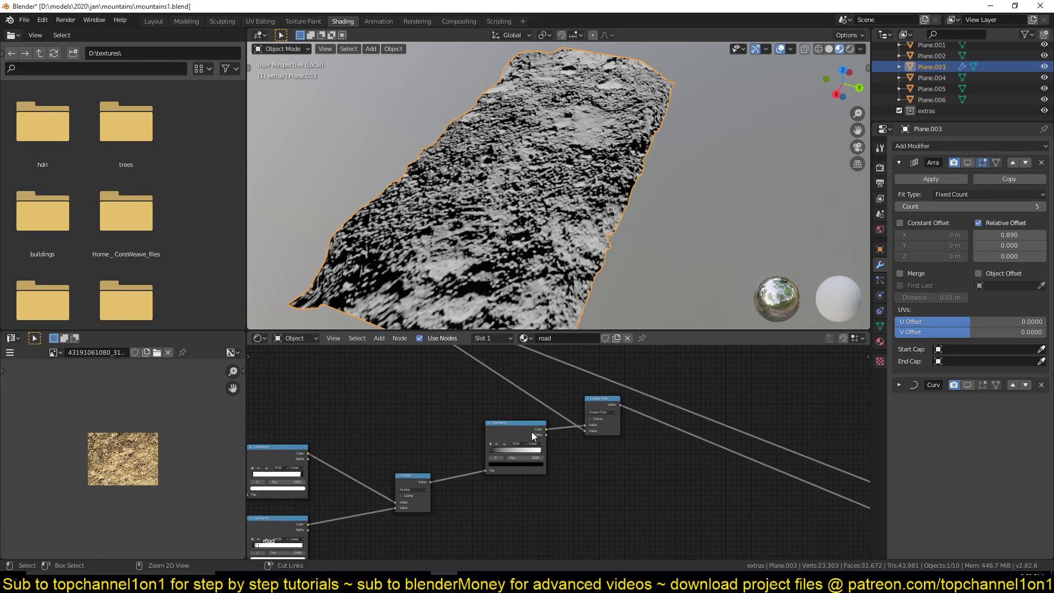
# Preview the ColorRamp after the Multiply node, the texture's ColorRamp and the Greater Than node to compare their masks
pyautogui.keyDown('ctrl'); pyautogui.keyDown('shift'); pyautogui.click(531, 432); pyautogui.keyUp('shift'); pyautogui.keyUp('ctrl')
pyautogui.scroll(-3, 523, 400)
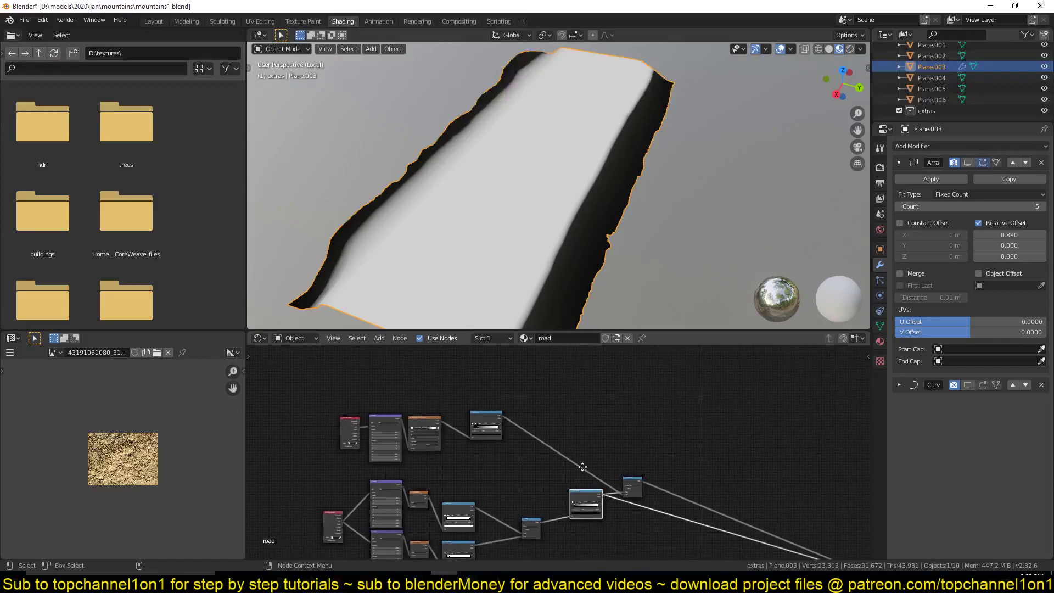
pyautogui.keyDown('ctrl'); pyautogui.keyDown('shift'); pyautogui.click(488, 417); pyautogui.keyUp('shift'); pyautogui.keyUp('ctrl')
pyautogui.keyDown('ctrl'); pyautogui.keyDown('shift'); pyautogui.click(632, 485); pyautogui.keyUp('shift'); pyautogui.keyUp('ctrl')
pyautogui.moveTo(538, 264)
pyautogui.mouseDown(button='middle')
pyautogui.moveTo(504, 185)
pyautogui.moveTo(563, 169)
pyautogui.moveTo(524, 237)
pyautogui.moveTo(551, 252)
pyautogui.mouseUp(button='middle')
pyautogui.scroll(3, 551, 252)
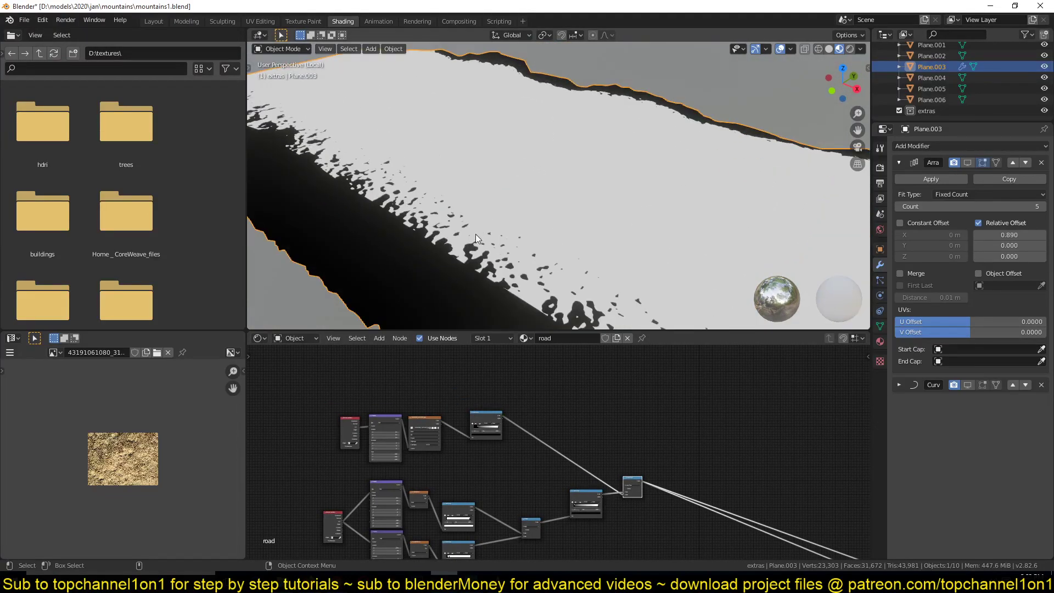
pyautogui.moveTo(393, 205); pyautogui.dragTo(625, 204, button='middle')
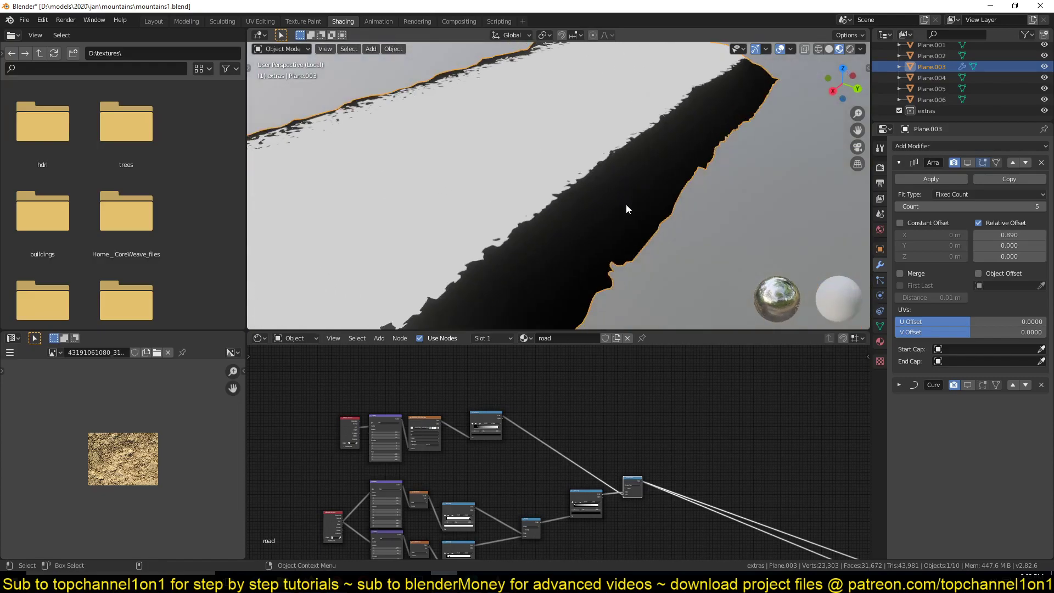
# Move the black stop of the dirt texture's ColorRamp to about 0.086
pyautogui.scroll(5, 659, 429)
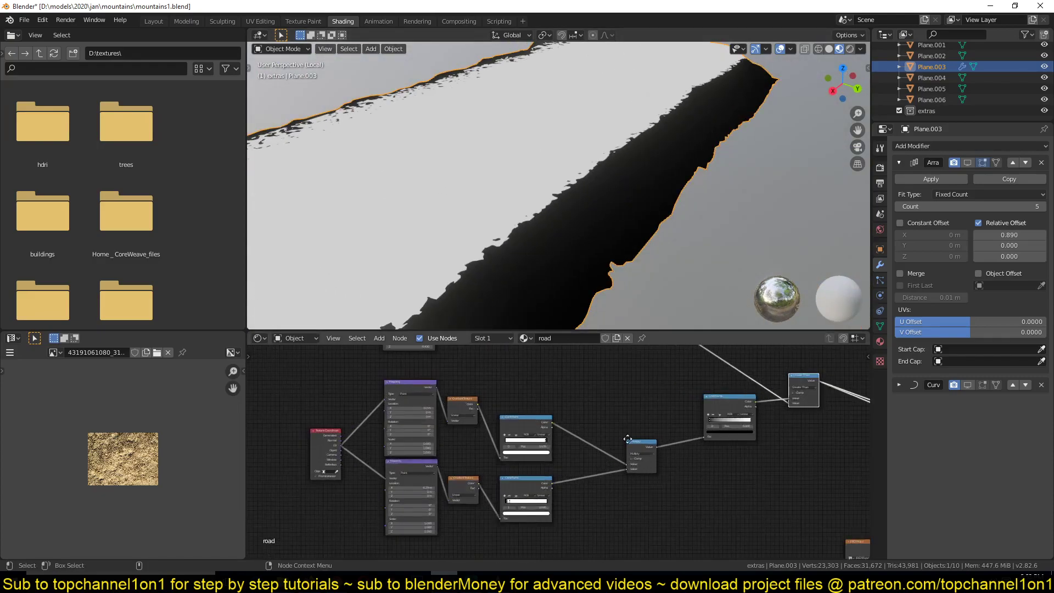
pyautogui.moveTo(510, 444); pyautogui.dragTo(676, 504, button='middle')
pyautogui.moveTo(570, 307); pyautogui.dragTo(354, 178, button='middle')
pyautogui.moveTo(565, 419); pyautogui.dragTo(533, 417)
# Set the X, Y and Z scale of the dirt texture's Mapping node to 0.870 and inspect both road edges
pyautogui.moveTo(378, 496); pyautogui.dragTo(459, 468, button='middle')
pyautogui.scroll(3, 458, 468)
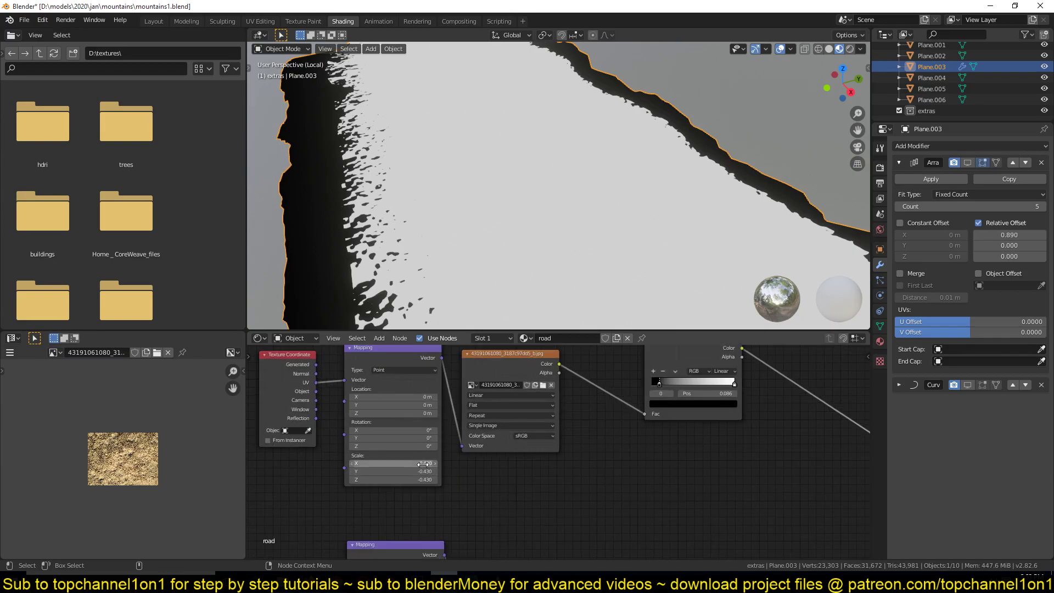
pyautogui.moveTo(422, 464); pyautogui.dragTo(477, 464)
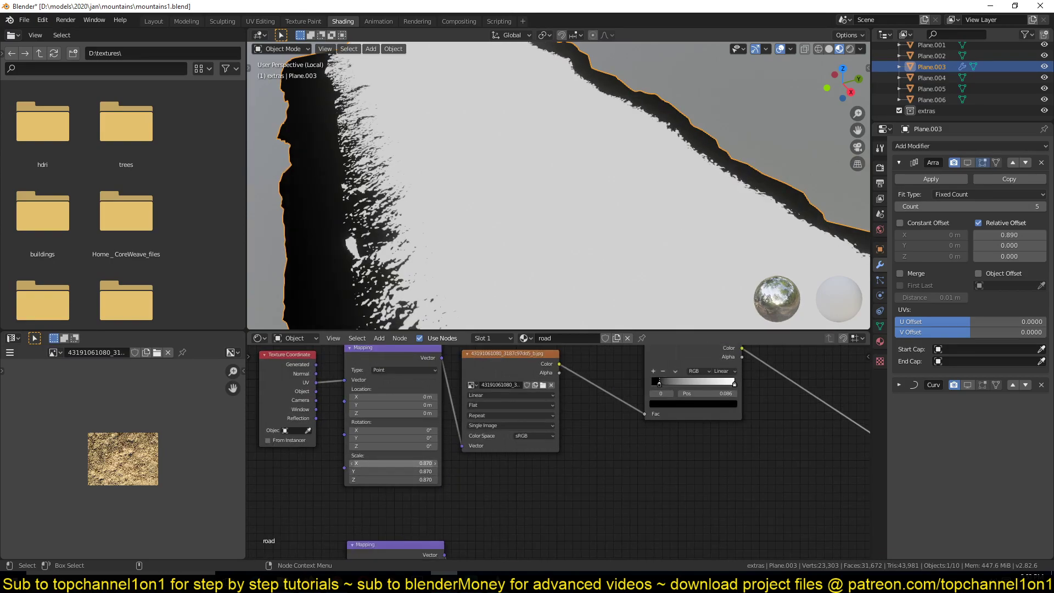
pyautogui.moveTo(383, 218); pyautogui.dragTo(577, 307, button='middle')
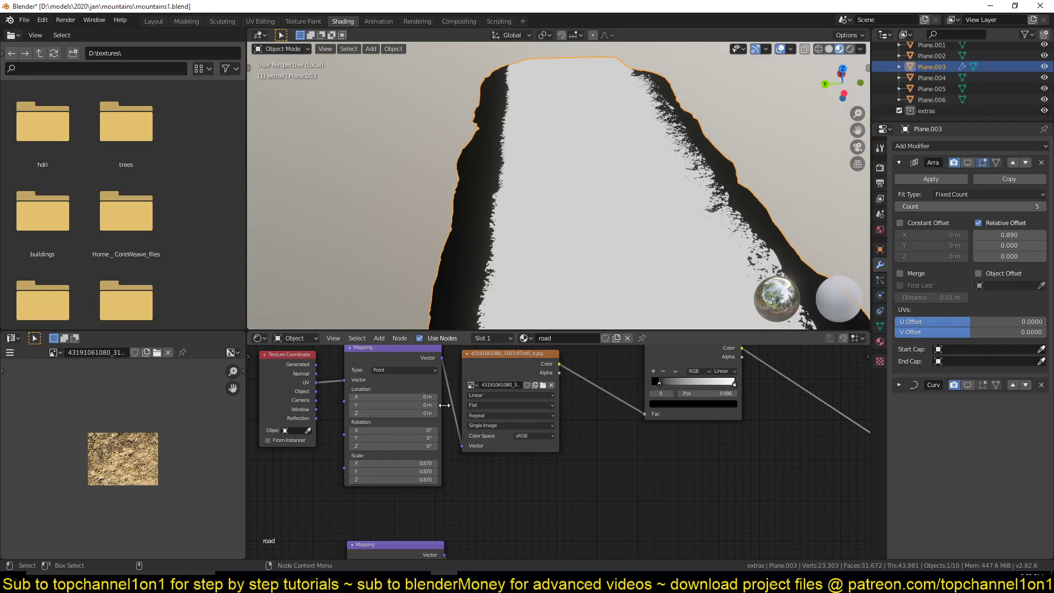
pyautogui.scroll(-3, 523, 365)
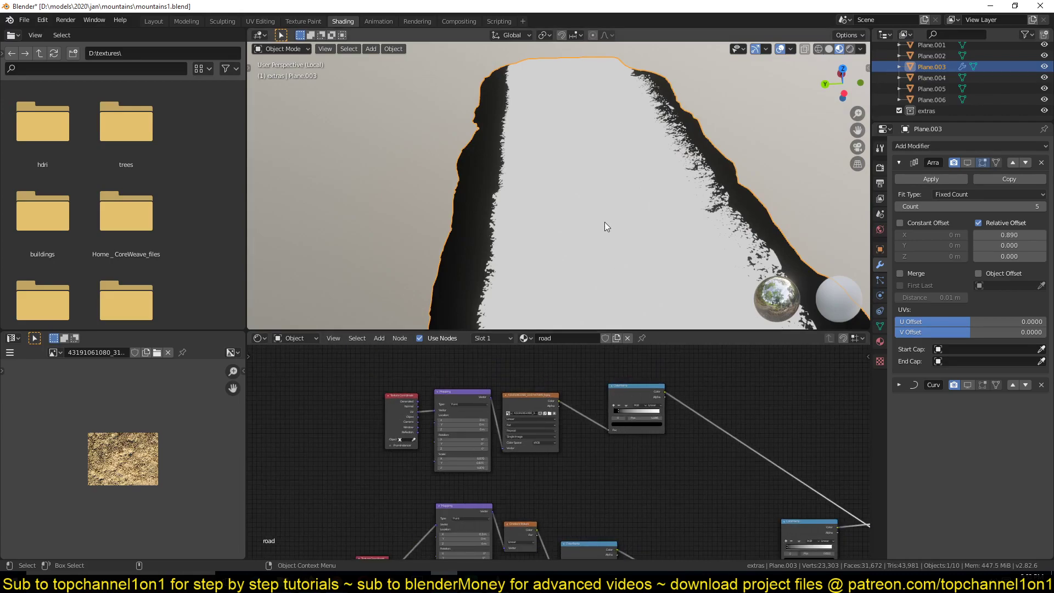
pyautogui.moveTo(605, 222); pyautogui.dragTo(525, 188, button='middle')
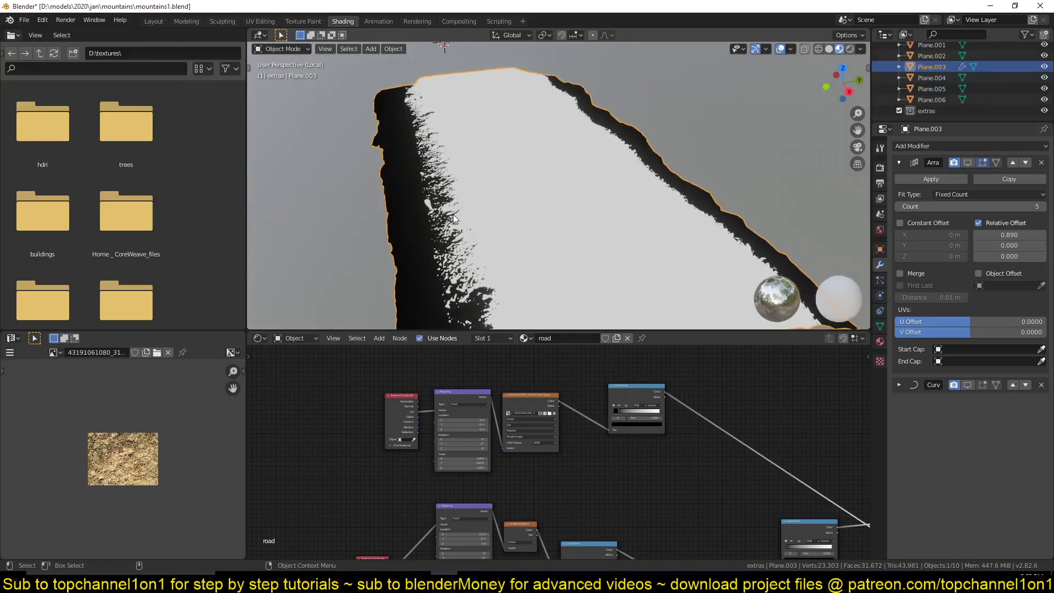
# Preview the final Mix Shader on the road and inspect the blend between asphalt and dirt
pyautogui.scroll(-3, 453, 215)
pyautogui.scroll(-4, 724, 428)
pyautogui.scroll(5, 544, 405)
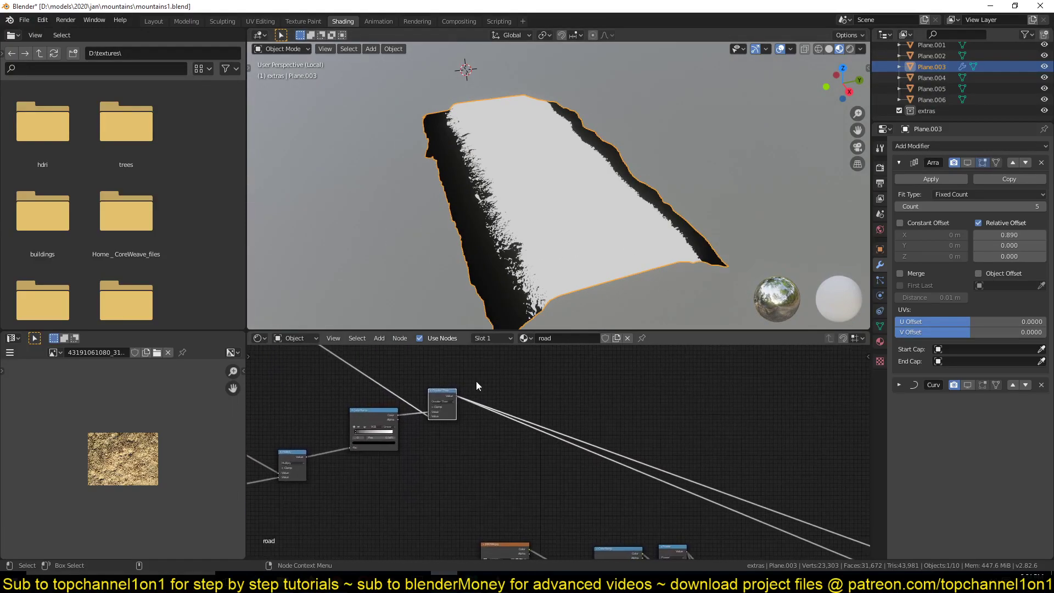
pyautogui.scroll(-4, 576, 461)
pyautogui.scroll(2, 575, 457)
pyautogui.scroll(3, 727, 486)
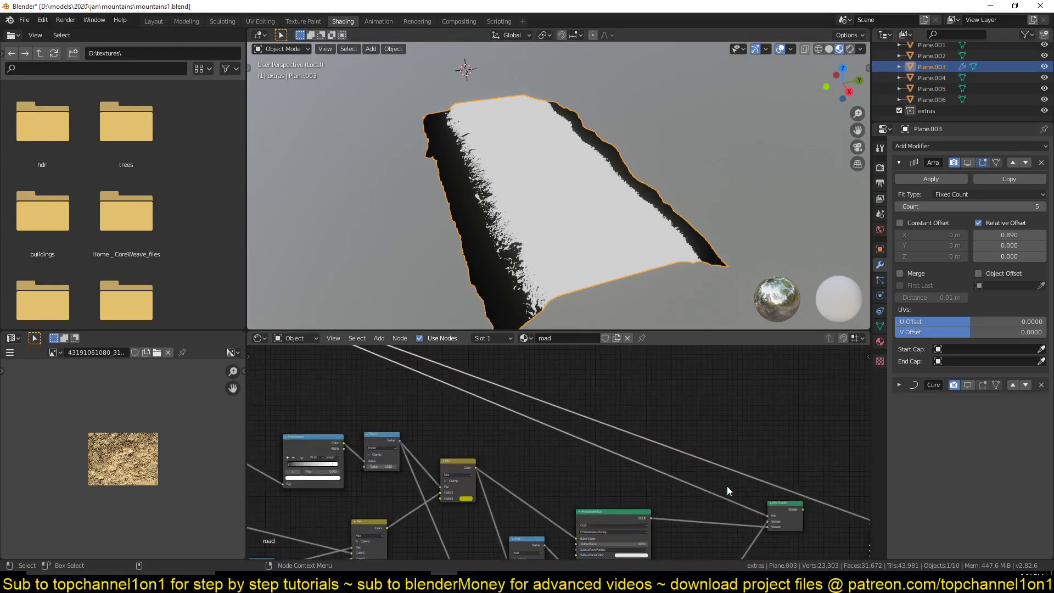
pyautogui.click(472, 578)
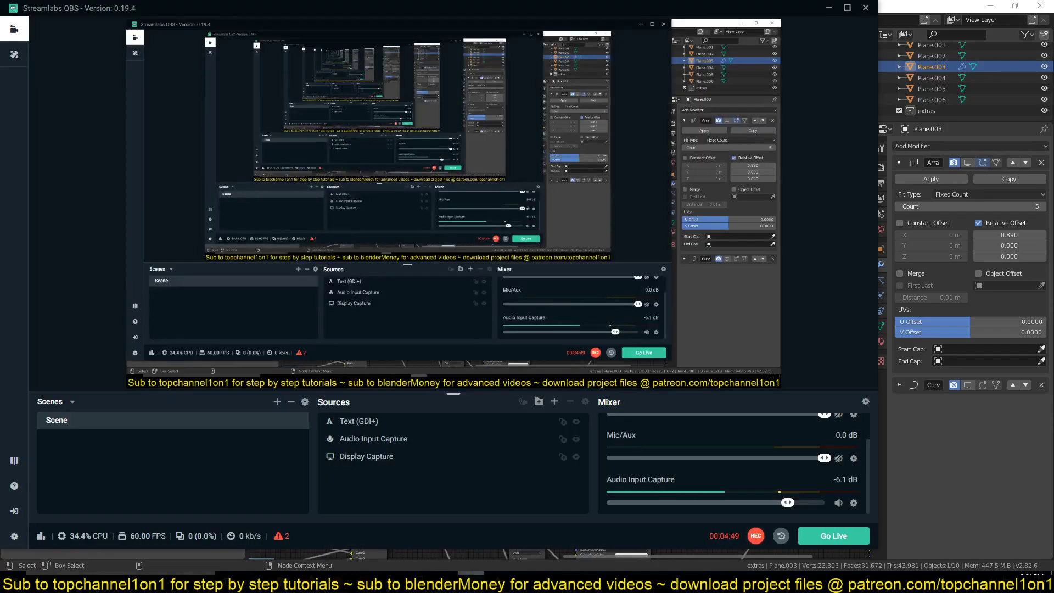
pyautogui.click(471, 579)
pyautogui.keyDown('ctrl'); pyautogui.keyDown('shift'); pyautogui.click(777, 504); pyautogui.keyUp('shift'); pyautogui.keyUp('ctrl')
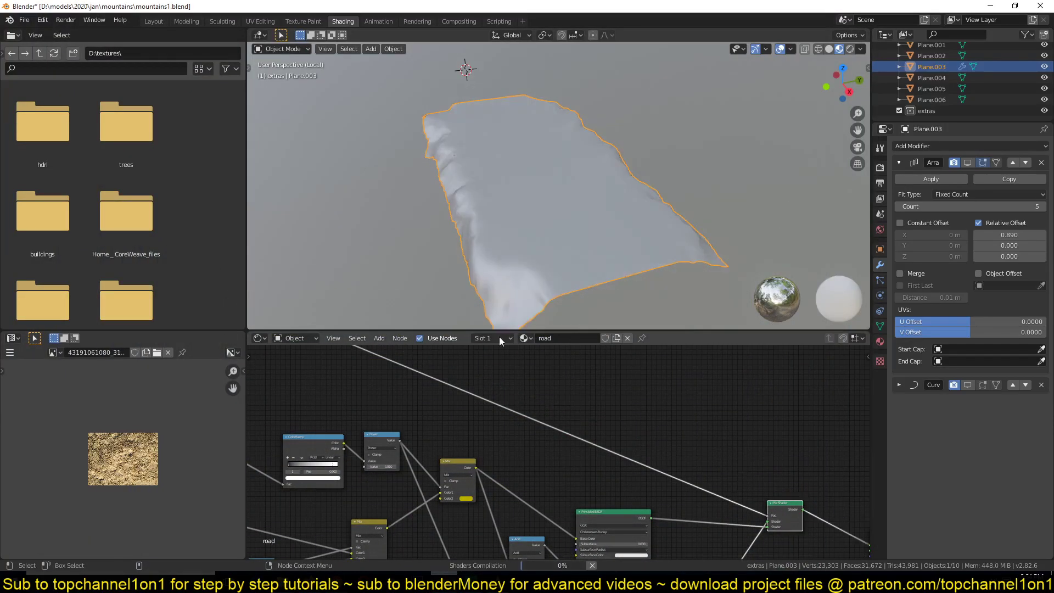
pyautogui.moveTo(657, 507); pyautogui.dragTo(648, 455, button='middle')
pyautogui.click(692, 527)
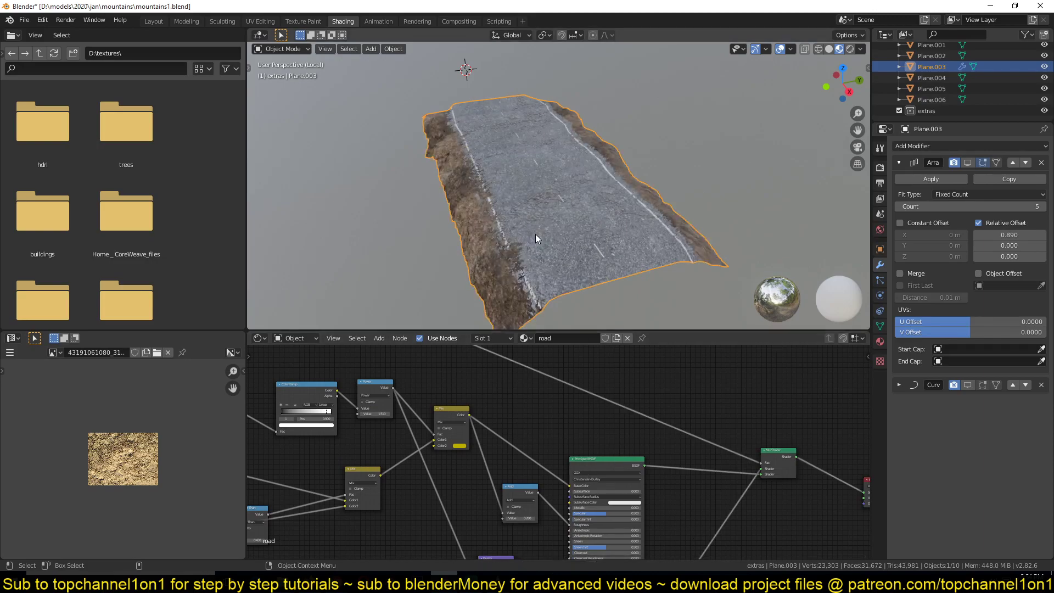
pyautogui.moveTo(535, 234); pyautogui.dragTo(308, 464, button='middle')
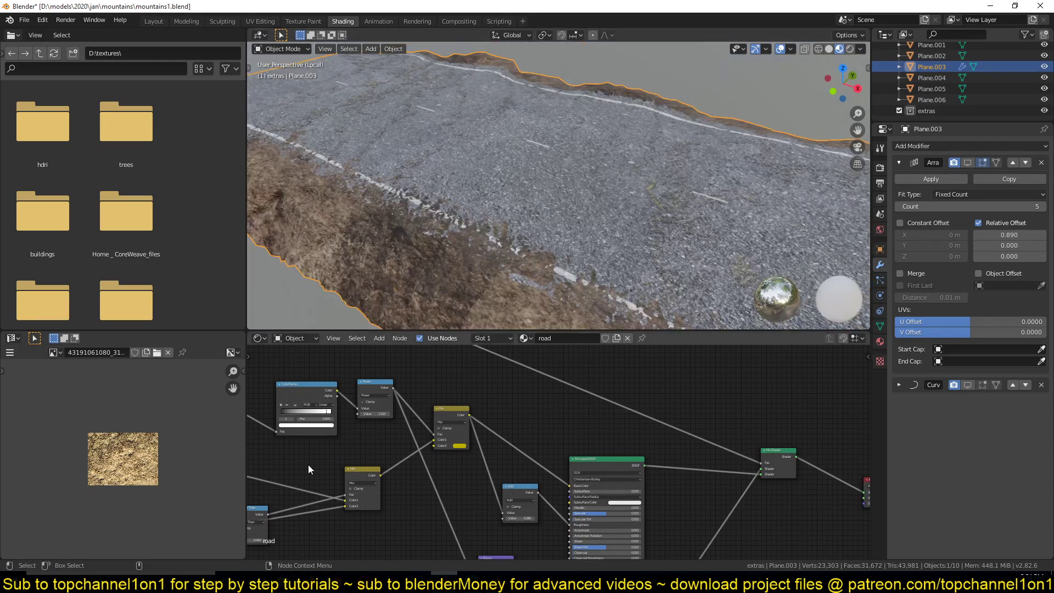
# Move the black stop of the ColorRamp between the Multiply and Greater Than nodes to 0.045
pyautogui.scroll(-4, 308, 465)
pyautogui.scroll(5, 500, 394)
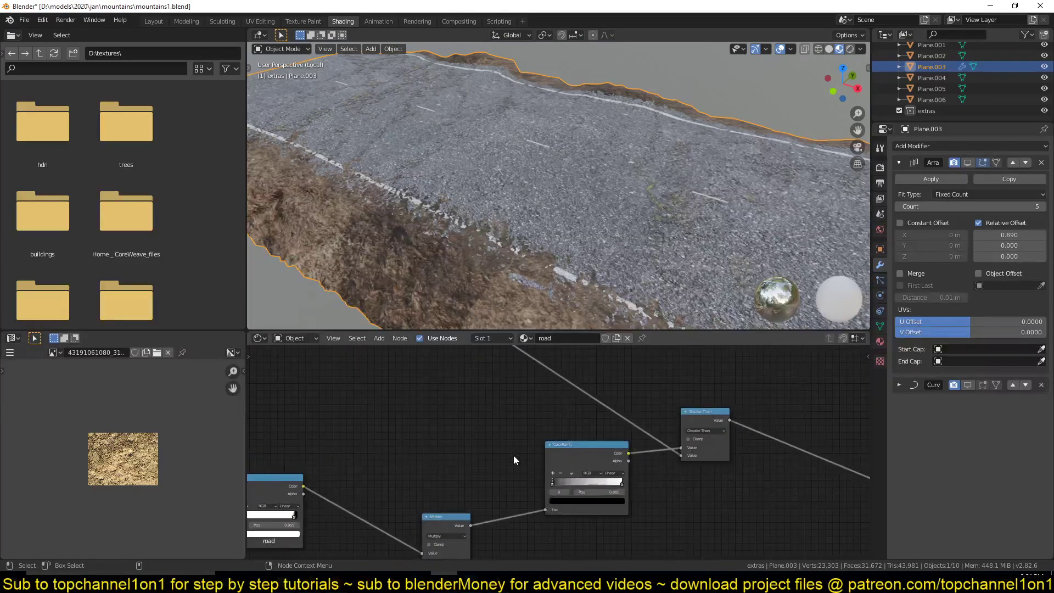
pyautogui.moveTo(558, 489); pyautogui.dragTo(520, 479)
pyautogui.moveTo(467, 307); pyautogui.dragTo(613, 277, button='middle')
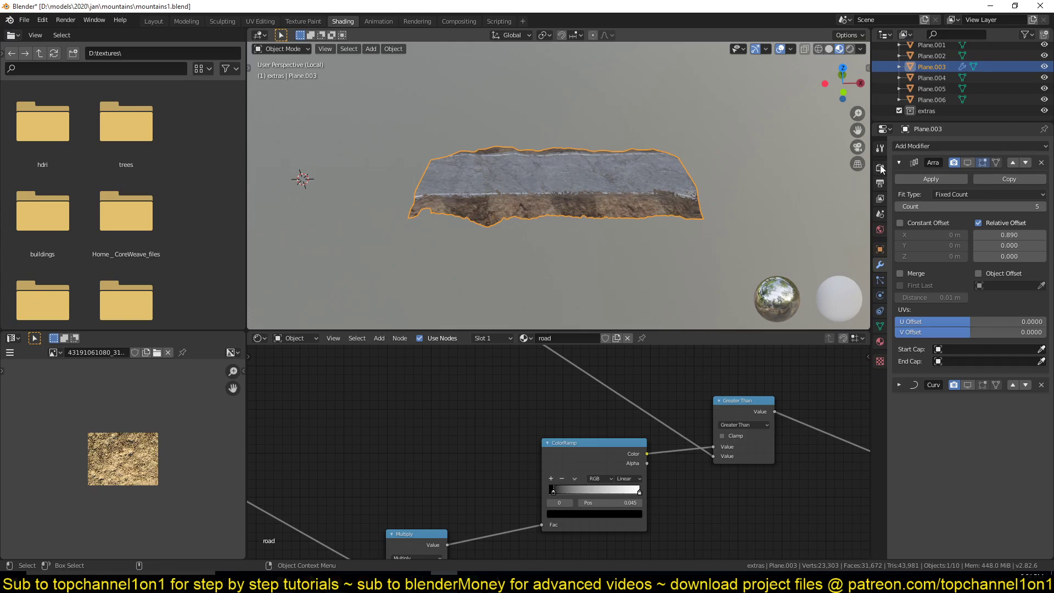
# Turn on viewport display of the road's Array and Curve modifiers and inspect the repeated, bent road
pyautogui.click(967, 162)
pyautogui.moveTo(725, 186); pyautogui.dragTo(495, 152, button='middle')
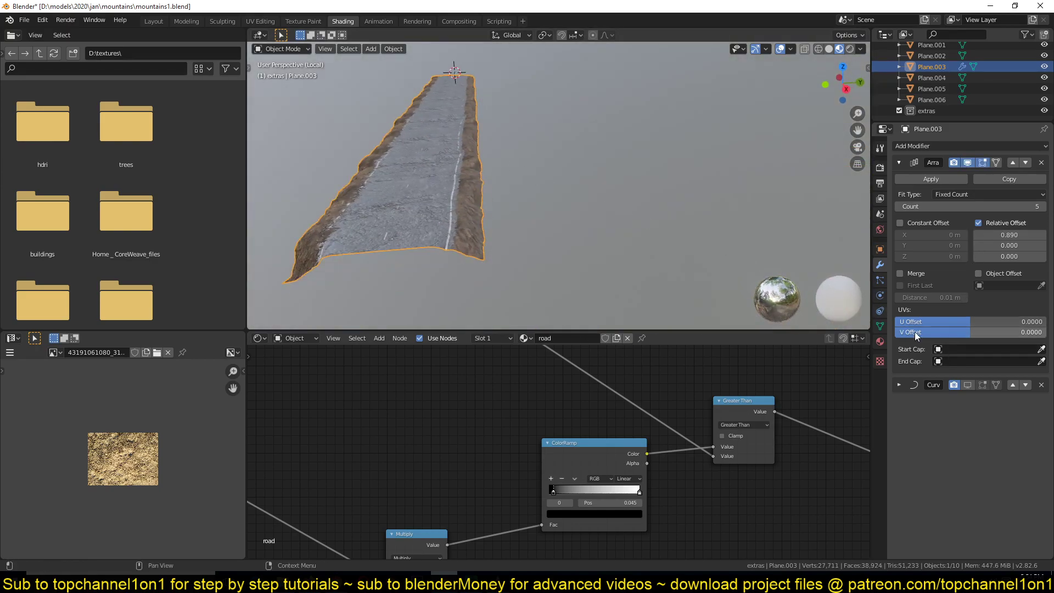
pyautogui.click(966, 383)
pyautogui.moveTo(548, 131); pyautogui.dragTo(683, 148, button='middle')
pyautogui.scroll(5, 579, 150)
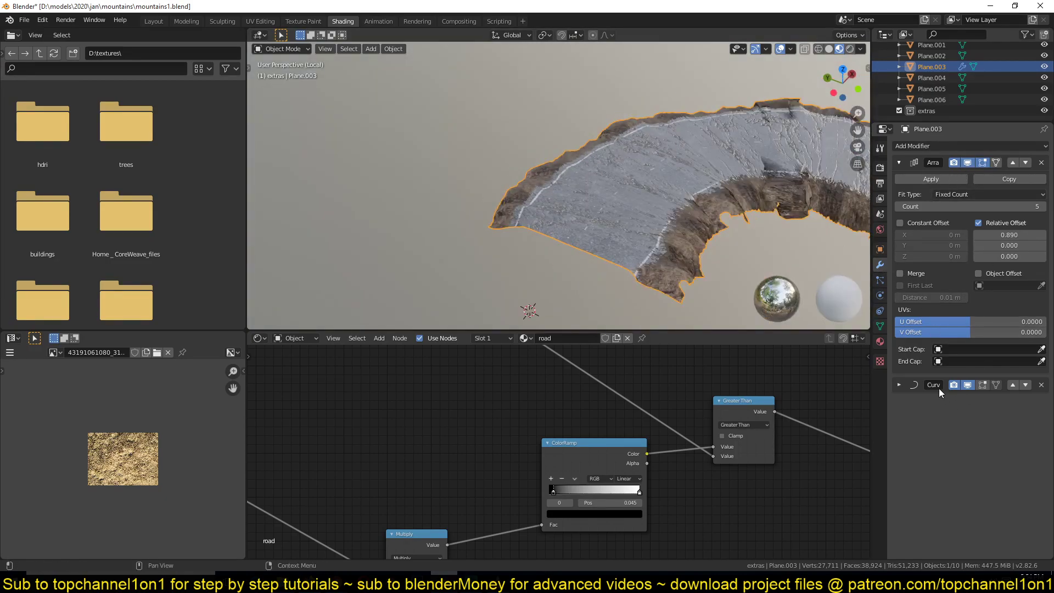
pyautogui.click(967, 385)
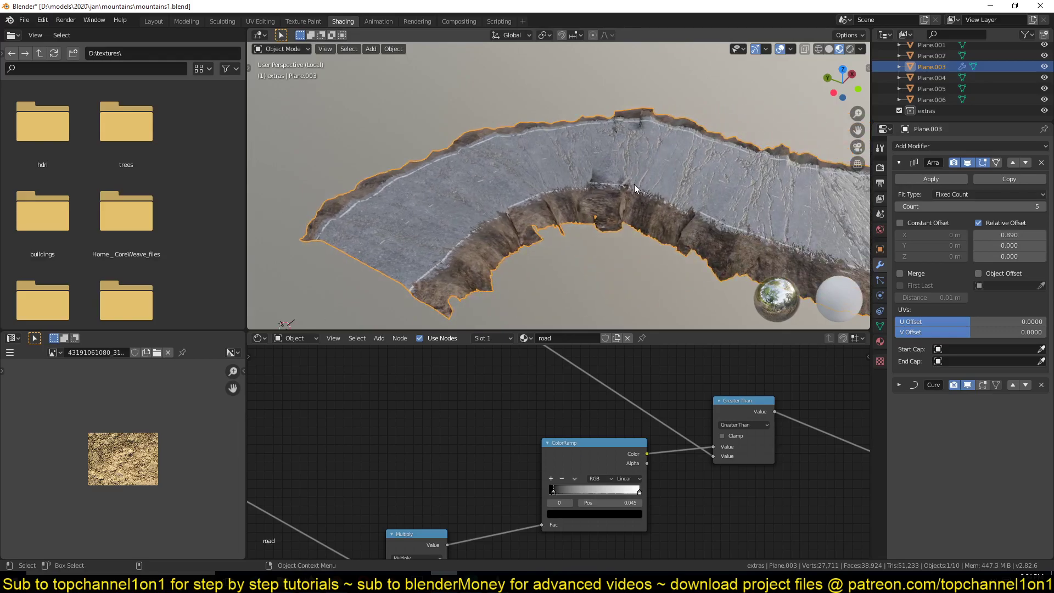
# Try scaling the bent road along the global X axis
pyautogui.press('s')
pyautogui.press('x')
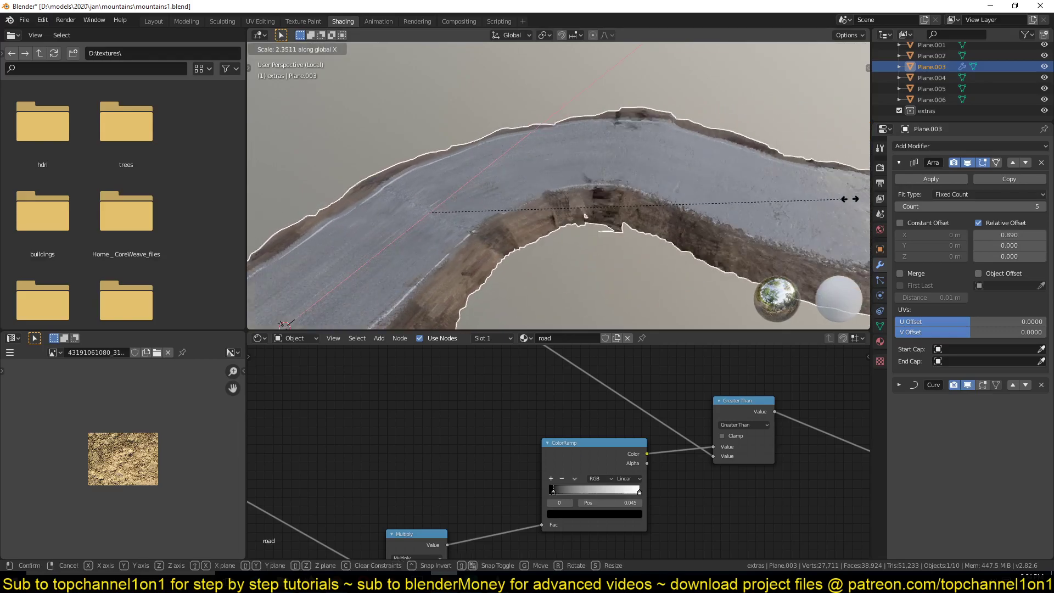
pyautogui.click(759, 173)
pyautogui.press('s')
pyautogui.press('x')
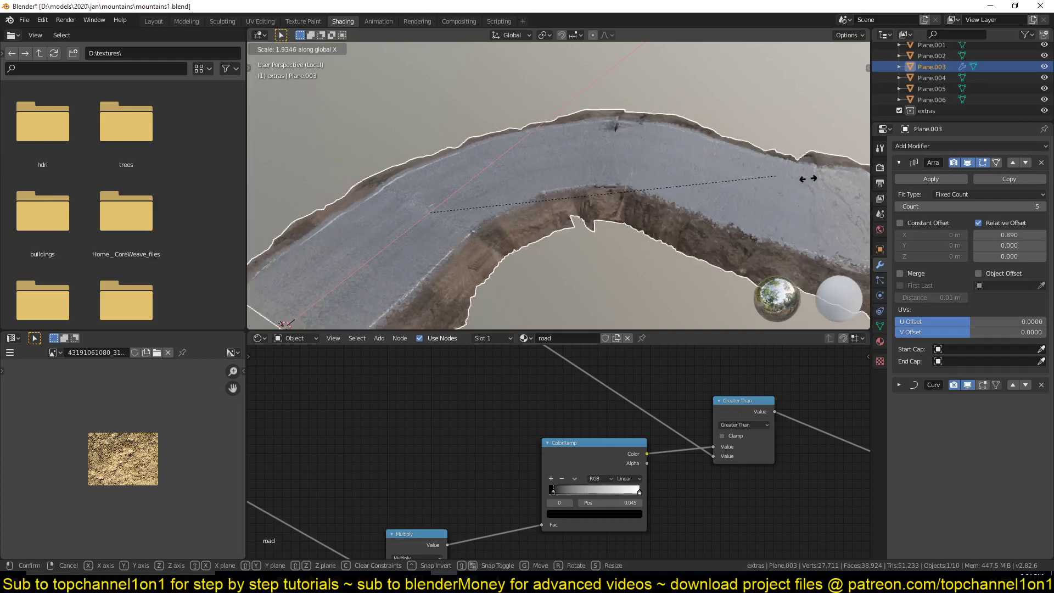
pyautogui.rightClick(269, 192)
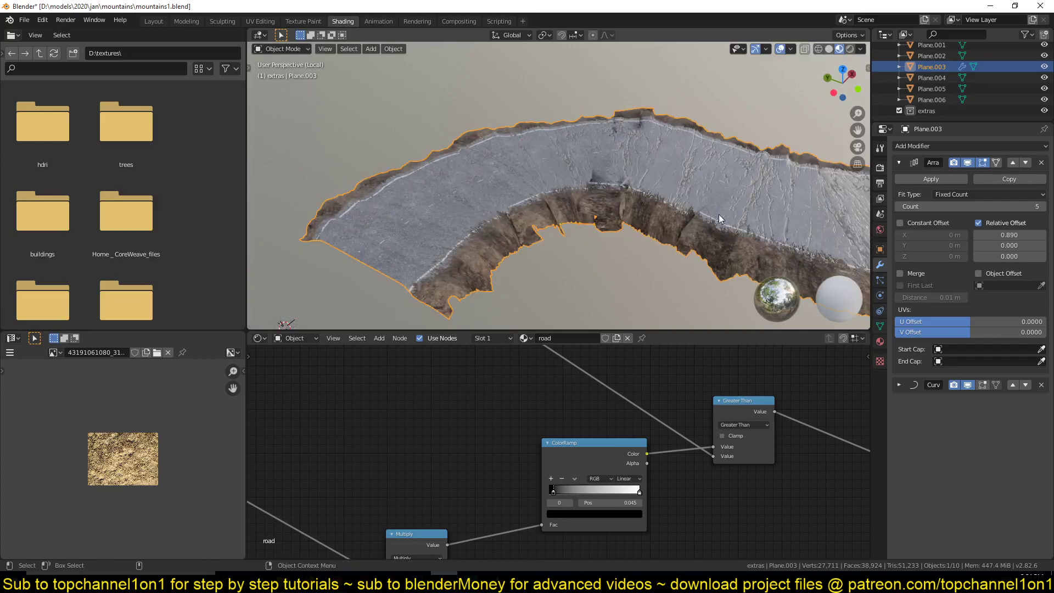
# Turn off viewport display of the road's Array modifier and inspect the single road segment
pyautogui.click(970, 162)
pyautogui.moveTo(812, 324); pyautogui.dragTo(520, 198, button='middle')
pyautogui.scroll(6, 423, 264)
pyautogui.scroll(-5, 618, 256)
pyautogui.scroll(-3, 534, 426)
pyautogui.moveTo(536, 427); pyautogui.dragTo(621, 346, button='middle')
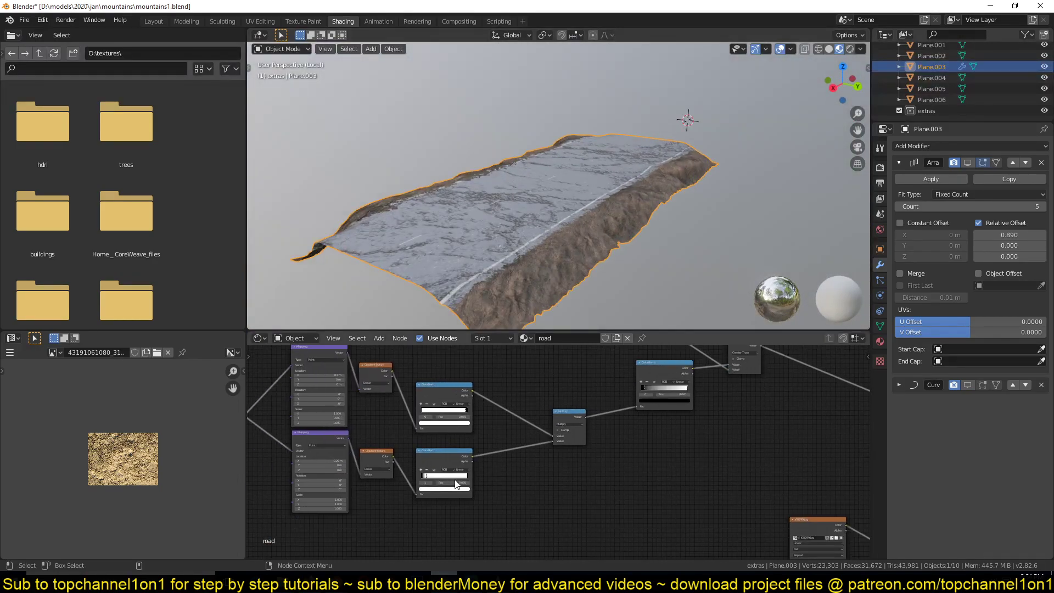
# Preview the gravel asphalt image texture that feeds the road line Mix node on the road
pyautogui.moveTo(428, 497); pyautogui.dragTo(444, 365, button='middle')
pyautogui.scroll(-8, 538, 413)
pyautogui.scroll(5, 554, 428)
pyautogui.scroll(9, 555, 428)
pyautogui.moveTo(525, 429); pyautogui.dragTo(277, 485, button='middle')
pyautogui.scroll(-8, 463, 460)
pyautogui.scroll(2, 565, 462)
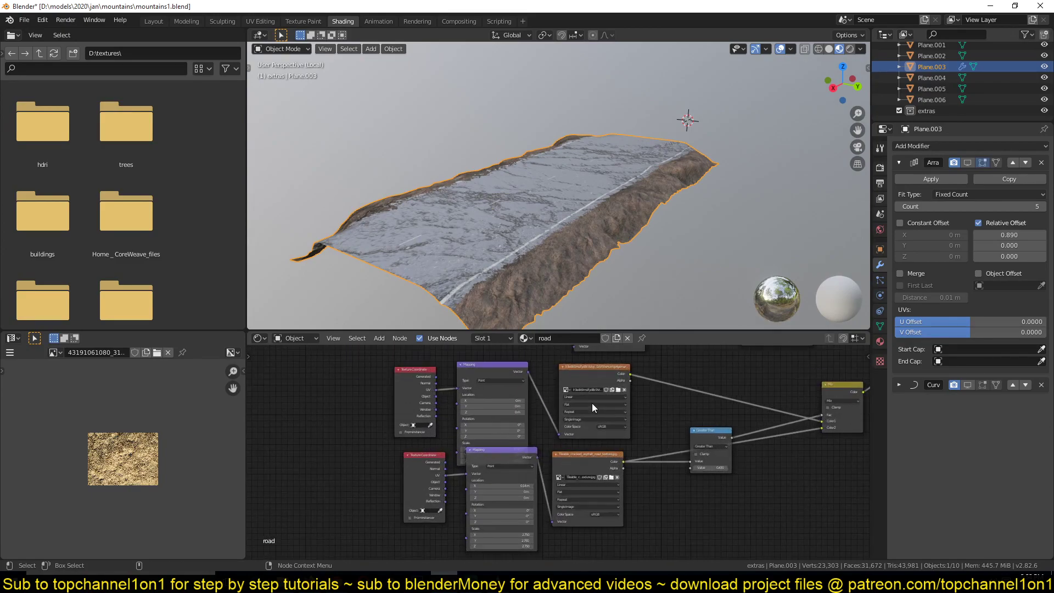
pyautogui.keyDown('ctrl'); pyautogui.keyDown('shift'); pyautogui.click(599, 376); pyautogui.keyUp('shift'); pyautogui.keyUp('ctrl')
pyautogui.moveTo(516, 214); pyautogui.dragTo(680, 195, button='middle')
pyautogui.moveTo(603, 196); pyautogui.dragTo(697, 193, button='middle')
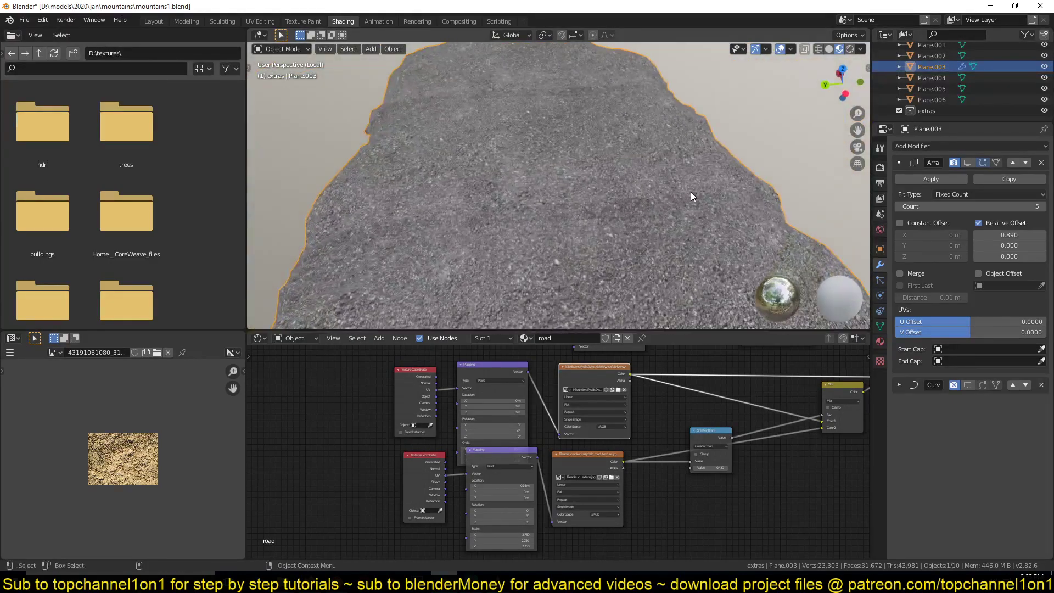
# Preview the Mix node that combines the gravel texture with the white road lines and inspect the whole segment
pyautogui.moveTo(707, 475); pyautogui.dragTo(515, 459, button='middle')
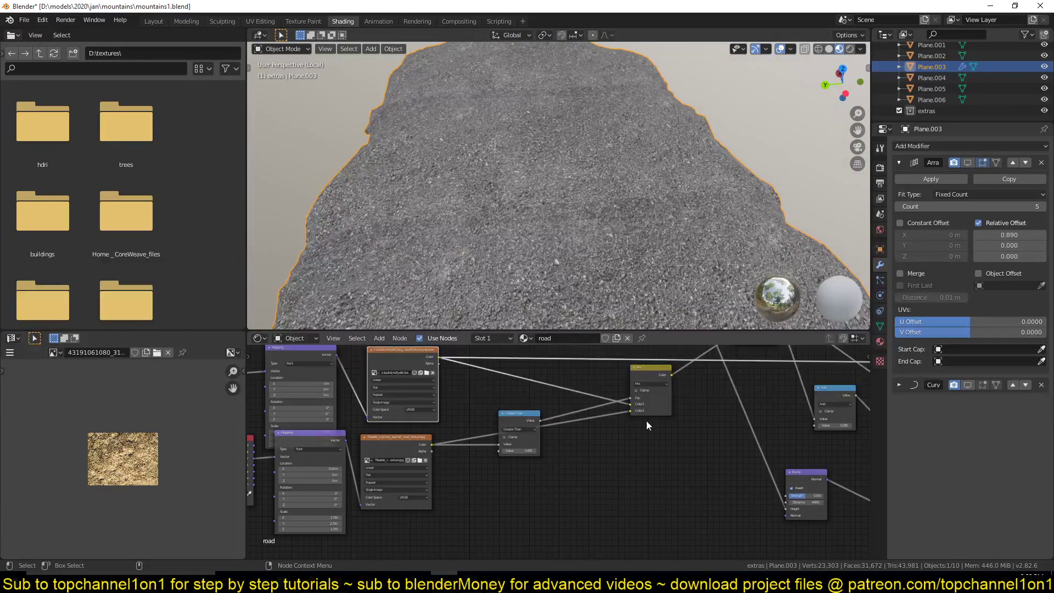
pyautogui.moveTo(656, 393); pyautogui.dragTo(643, 425, button='middle')
pyautogui.keyDown('ctrl'); pyautogui.keyDown('shift'); pyautogui.click(646, 400); pyautogui.keyUp('shift'); pyautogui.keyUp('ctrl')
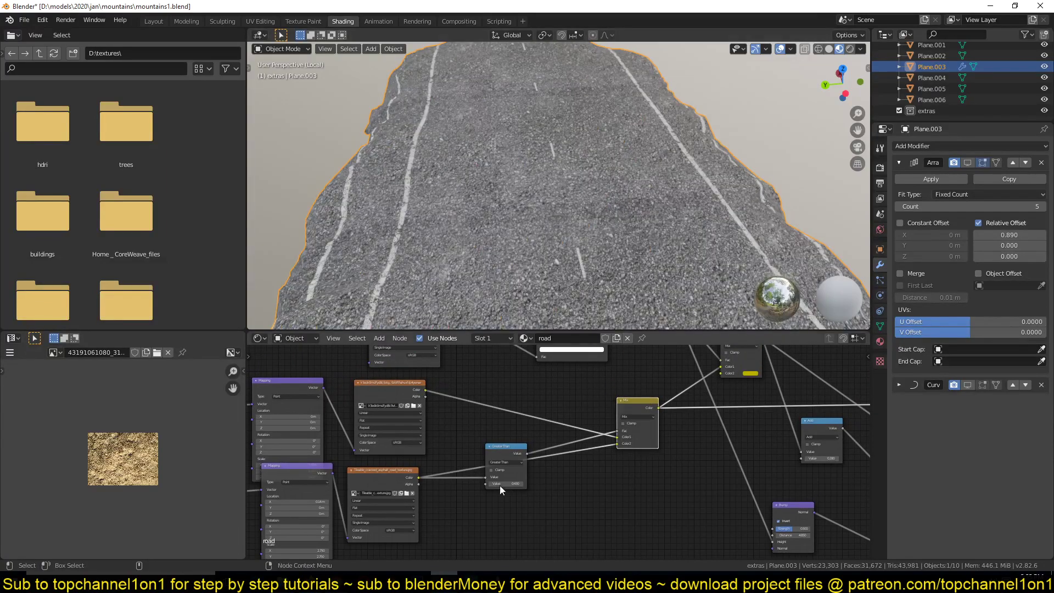
pyautogui.moveTo(566, 231); pyautogui.dragTo(557, 277, button='middle')
pyautogui.scroll(-5, 551, 216)
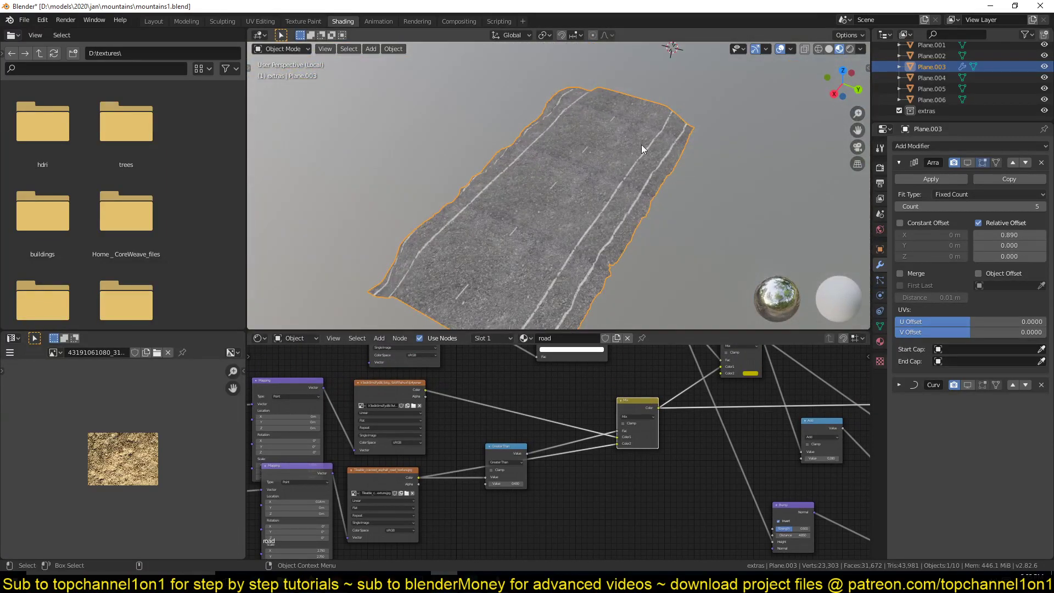
# Preview the Tileable_cracked_asphalt_road image texture alone and inspect its painted lines up close
pyautogui.moveTo(529, 500); pyautogui.dragTo(582, 447, button='middle')
pyautogui.keyDown('ctrl'); pyautogui.keyDown('shift'); pyautogui.click(465, 433); pyautogui.keyUp('shift'); pyautogui.keyUp('ctrl')
pyautogui.scroll(3, 499, 243)
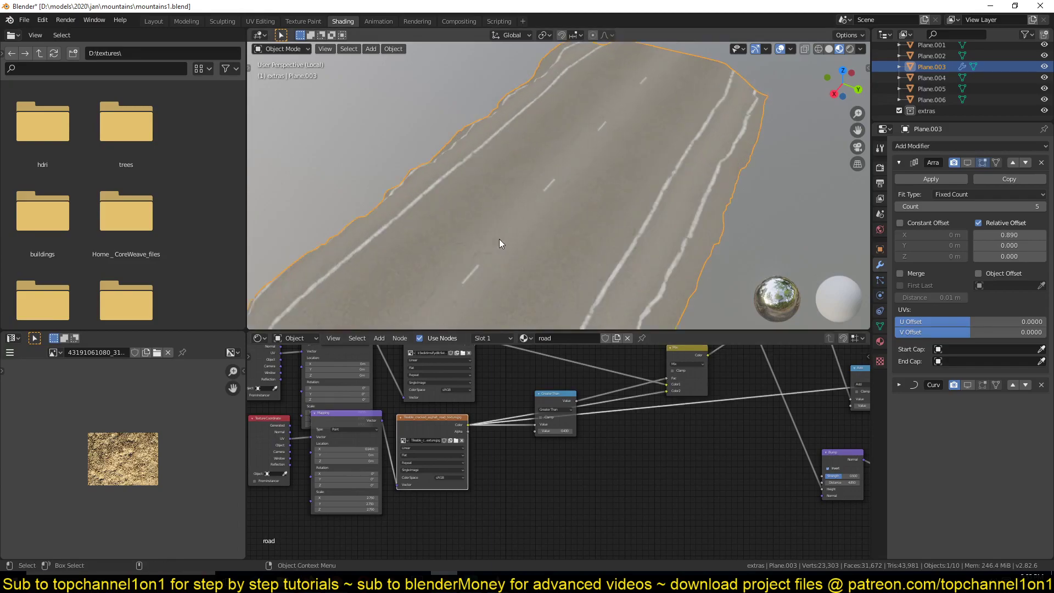
pyautogui.moveTo(499, 243); pyautogui.dragTo(482, 194, button='middle')
pyautogui.moveTo(470, 240); pyautogui.dragTo(528, 197, button='middle')
pyautogui.scroll(3, 527, 197)
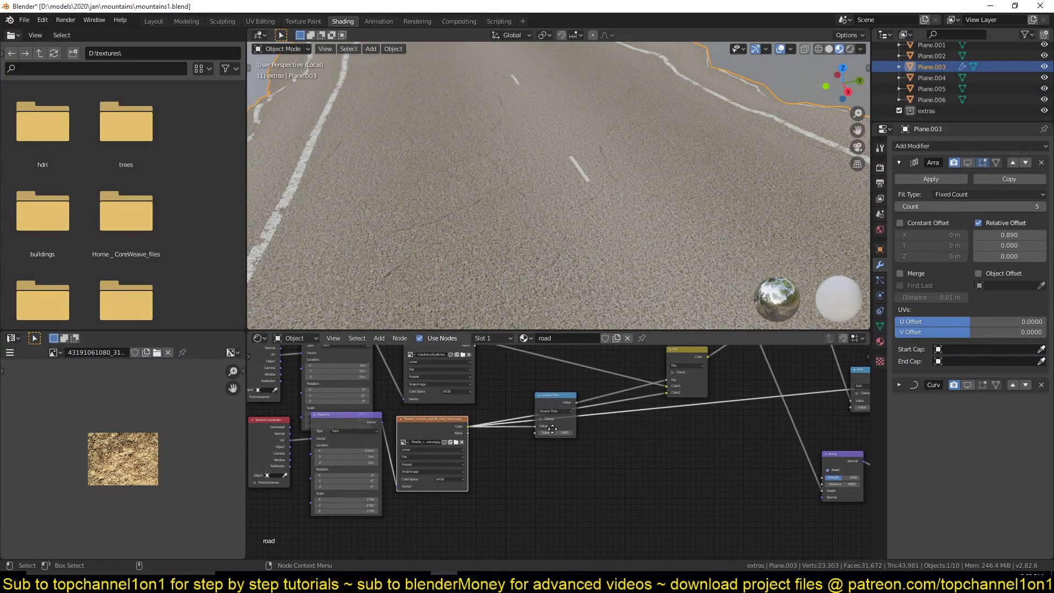
# Preview the gravel image texture again and examine its plain surface without road lines
pyautogui.moveTo(440, 349); pyautogui.dragTo(505, 409, button='middle')
pyautogui.keyDown('ctrl'); pyautogui.keyDown('shift'); pyautogui.click(505, 409); pyautogui.keyUp('shift'); pyautogui.keyUp('ctrl')
pyautogui.scroll(-4, 521, 194)
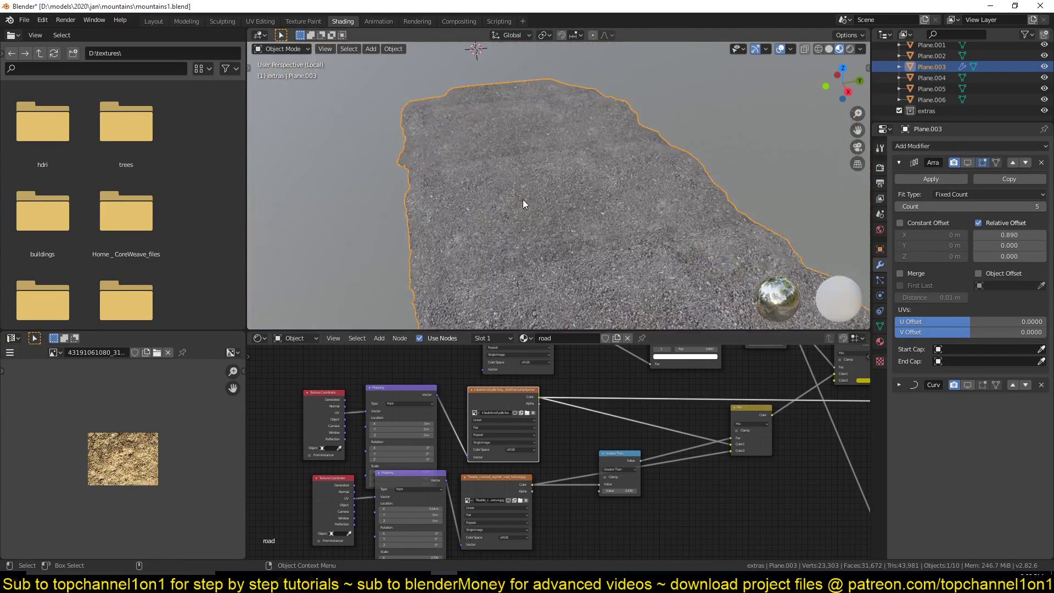
pyautogui.moveTo(523, 200); pyautogui.dragTo(565, 202, button='middle')
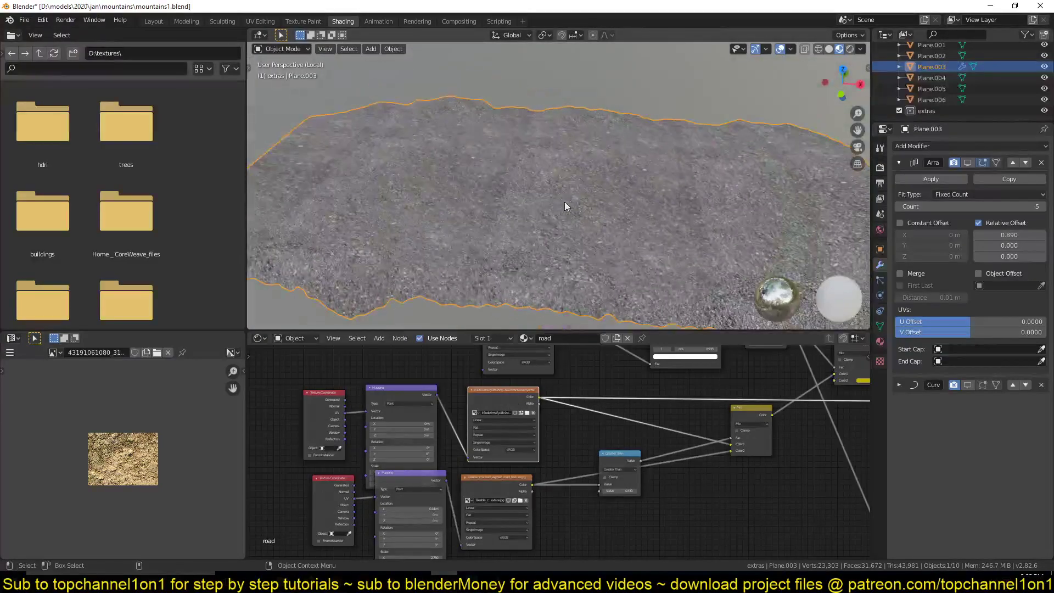
# Preview the Greater Than mask that isolates the road lines, followed by the Mix node it drives
pyautogui.keyDown('ctrl'); pyautogui.keyDown('shift'); pyautogui.click(619, 457); pyautogui.keyUp('shift'); pyautogui.keyUp('ctrl')
pyautogui.scroll(2, 628, 465)
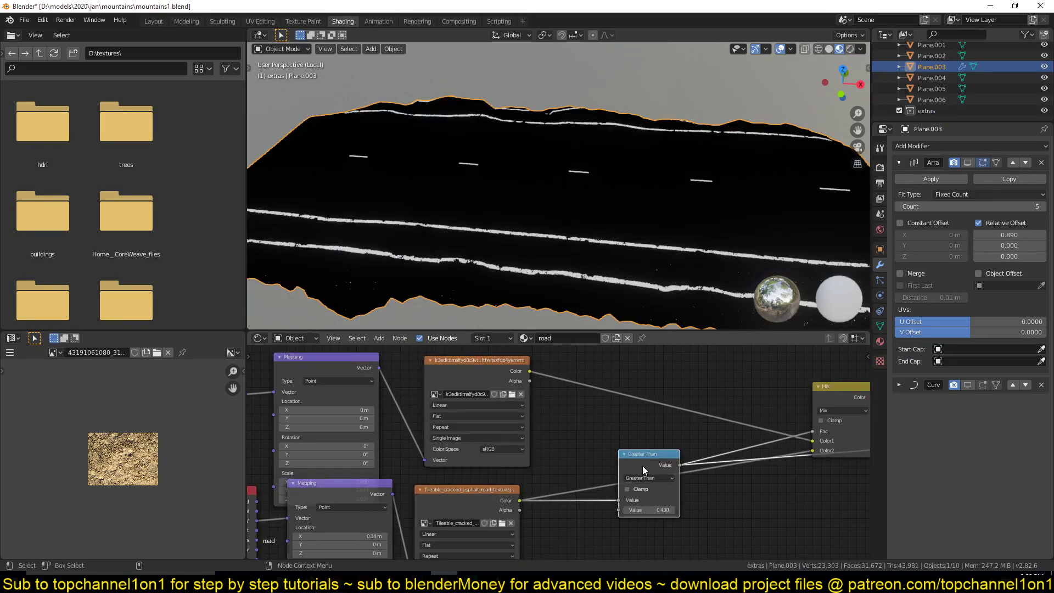
pyautogui.moveTo(479, 138); pyautogui.dragTo(657, 238, button='middle')
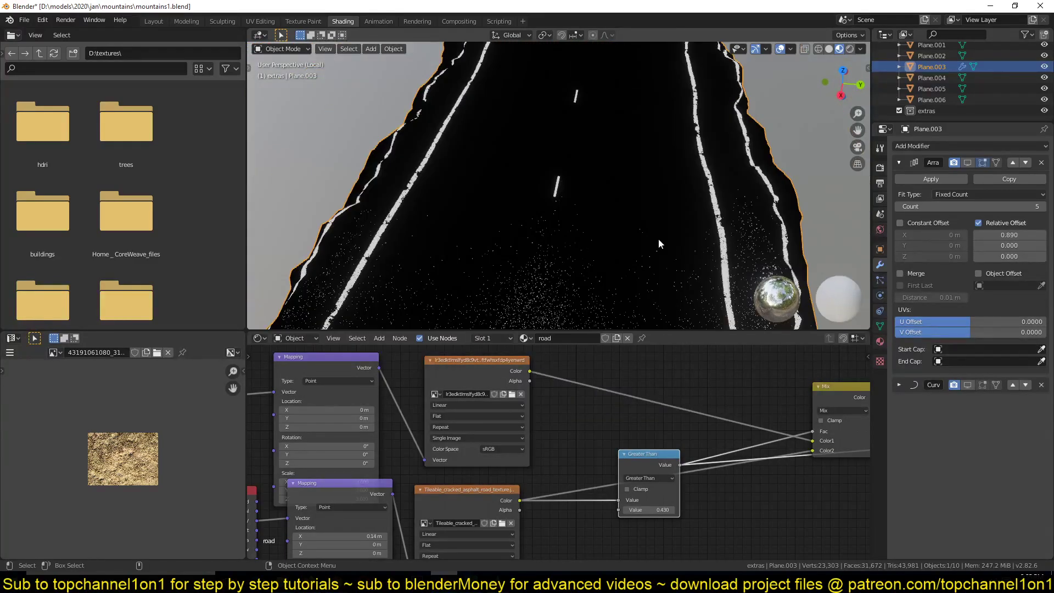
pyautogui.moveTo(751, 412); pyautogui.dragTo(559, 427, button='middle')
pyautogui.keyDown('ctrl'); pyautogui.keyDown('shift'); pyautogui.click(638, 413); pyautogui.keyUp('shift'); pyautogui.keyUp('ctrl')
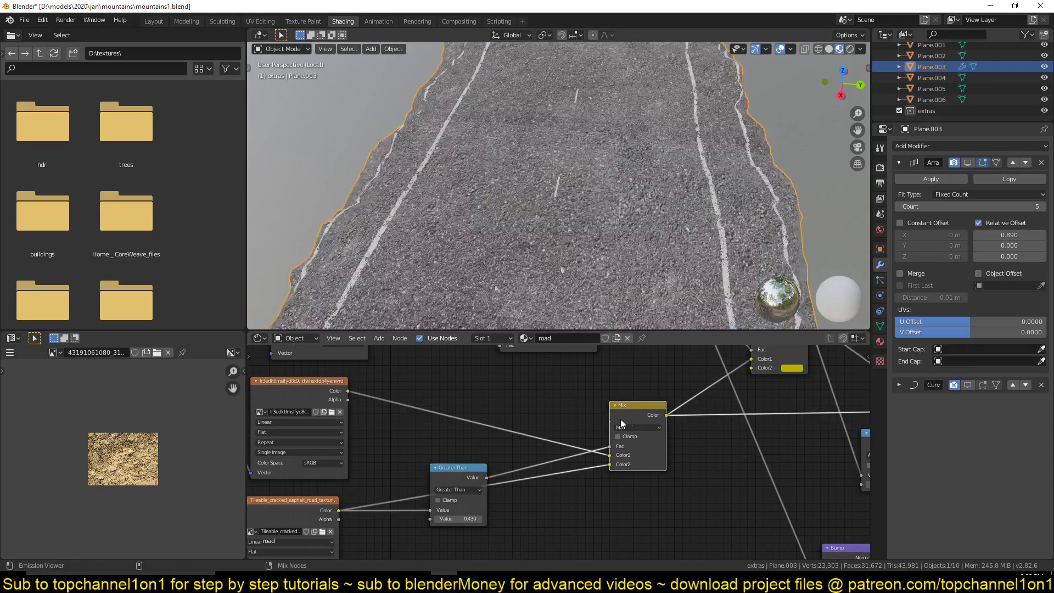
pyautogui.moveTo(487, 222); pyautogui.dragTo(561, 184, button='middle')
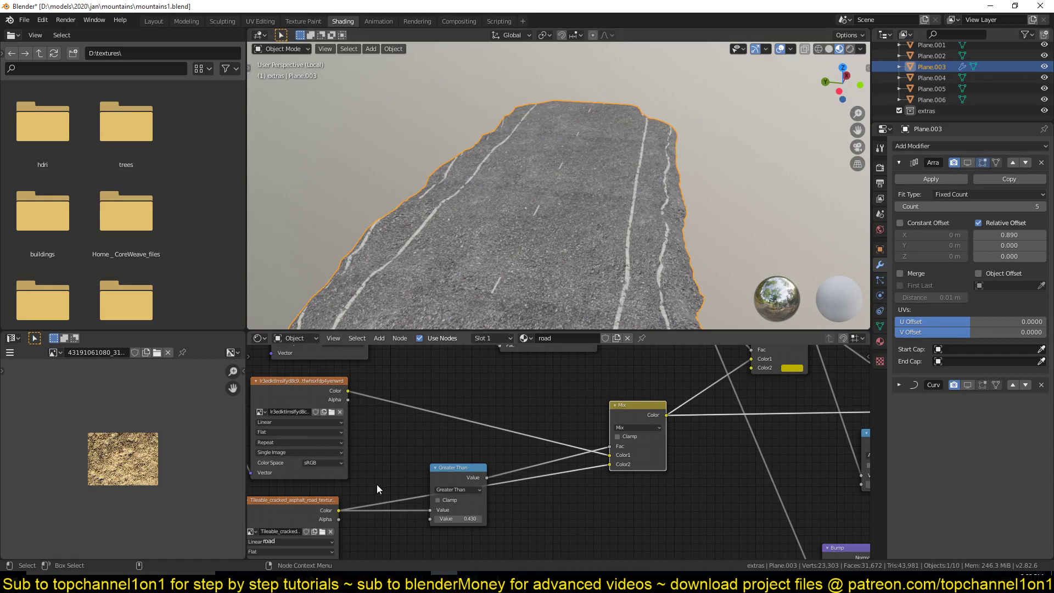
# Compare the cracked asphalt image texture with the output of the Mix node that adds its lines to the gravel
pyautogui.moveTo(376, 484); pyautogui.dragTo(442, 424, button='middle')
pyautogui.keyDown('ctrl'); pyautogui.keyDown('shift'); pyautogui.click(390, 458); pyautogui.keyUp('shift'); pyautogui.keyUp('ctrl')
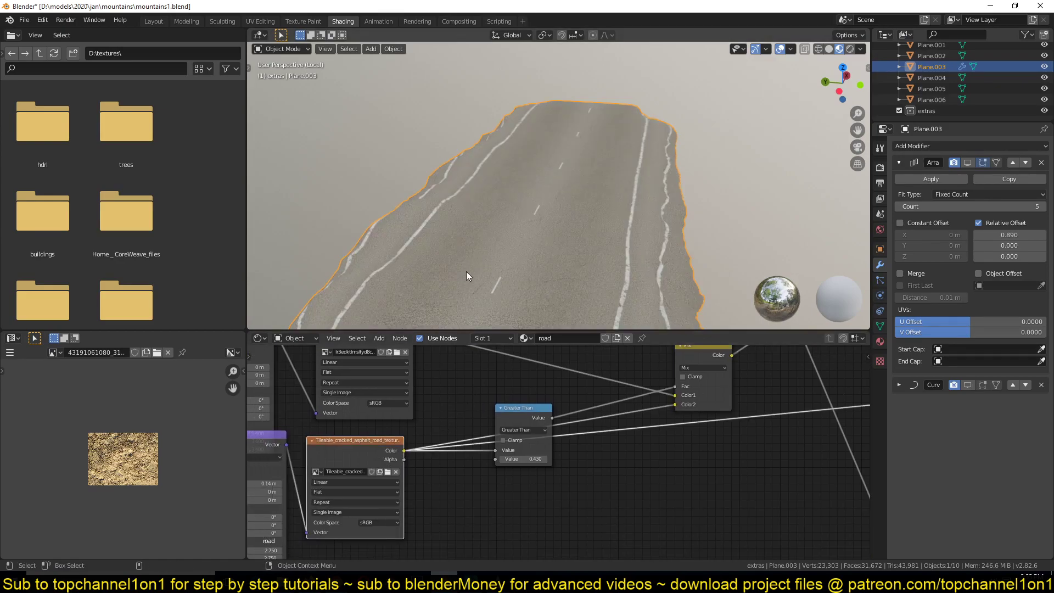
pyautogui.moveTo(714, 352); pyautogui.dragTo(593, 399, button='middle')
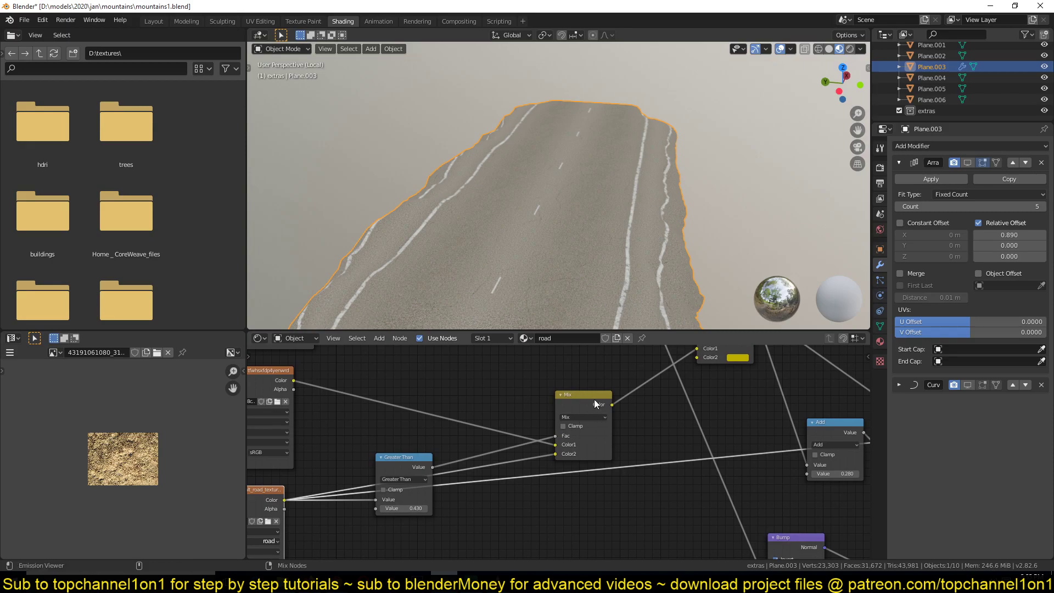
pyautogui.keyDown('ctrl'); pyautogui.keyDown('shift'); pyautogui.click(593, 399); pyautogui.keyUp('shift'); pyautogui.keyUp('ctrl')
pyautogui.scroll(-8, 630, 361)
pyautogui.moveTo(671, 402); pyautogui.dragTo(634, 454, button='middle')
pyautogui.scroll(6, 634, 453)
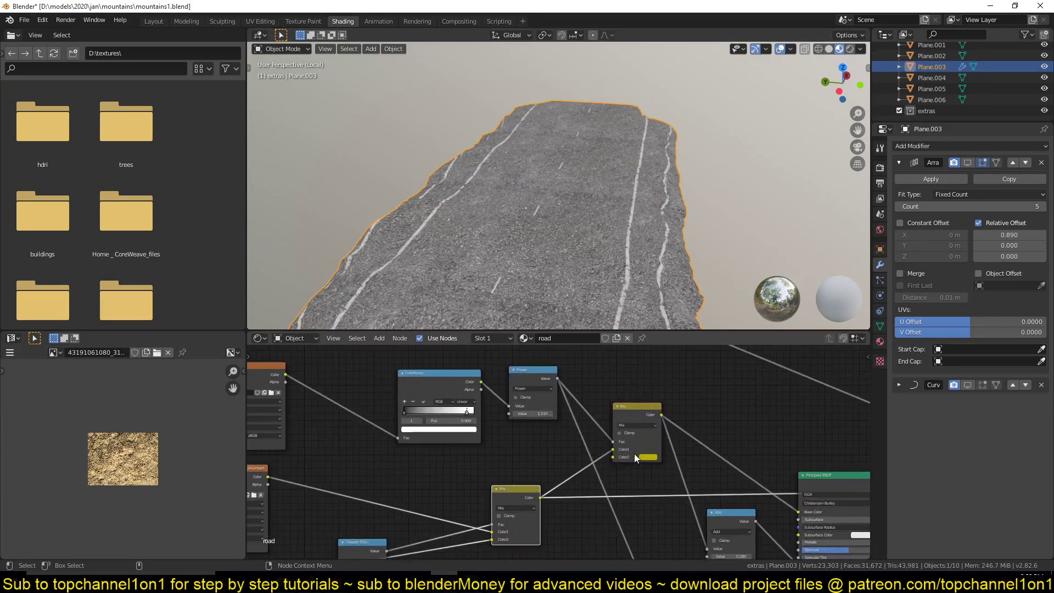
# Preview the black, white-veined image texture that feeds the ColorRamp before the Power node
pyautogui.scroll(-3, 390, 411)
pyautogui.moveTo(391, 411); pyautogui.dragTo(526, 405, button='middle')
pyautogui.moveTo(527, 241); pyautogui.dragTo(501, 166, button='middle')
pyautogui.scroll(3, 674, 225)
pyautogui.moveTo(621, 428); pyautogui.dragTo(546, 434, button='middle')
pyautogui.keyDown('ctrl'); pyautogui.keyDown('shift'); pyautogui.click(371, 385); pyautogui.keyUp('shift'); pyautogui.keyUp('ctrl')
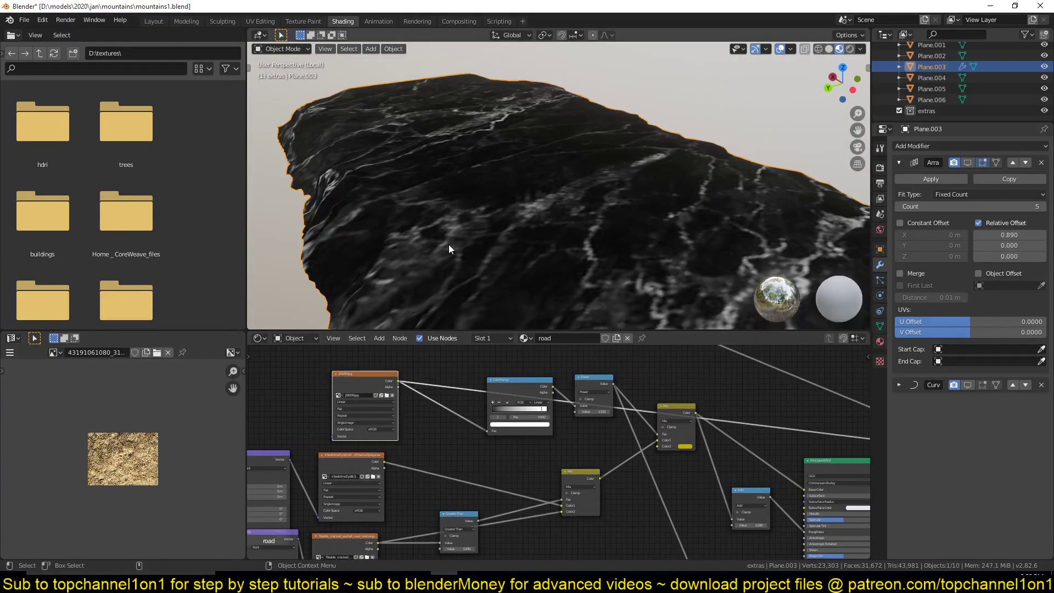
pyautogui.moveTo(448, 244); pyautogui.dragTo(532, 234, button='middle')
pyautogui.scroll(2, 523, 430)
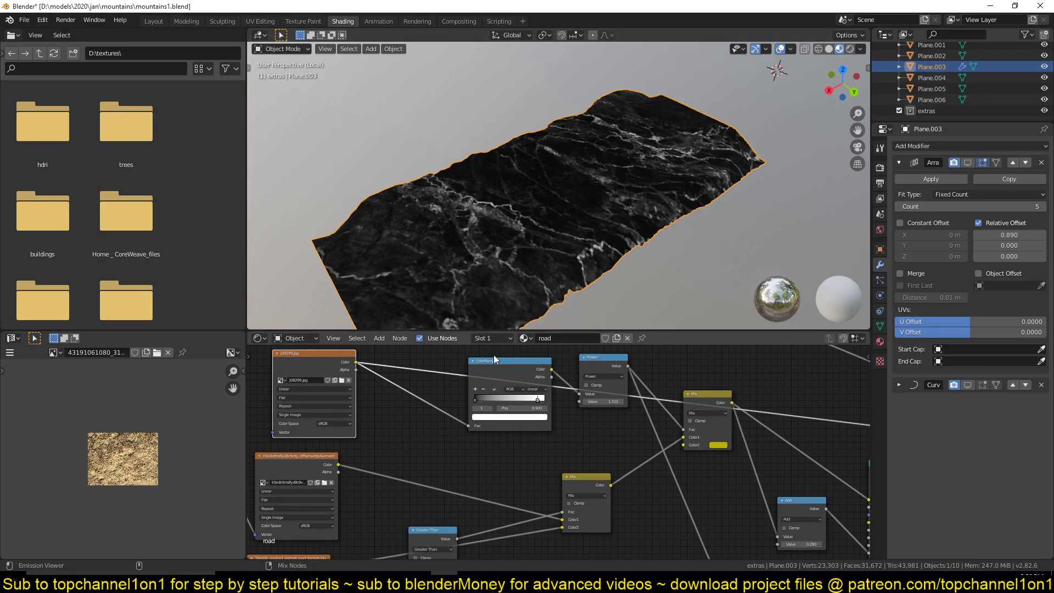
# Preview the ColorRamp output and the Power node output of the veined texture on the road
pyautogui.keyDown('ctrl'); pyautogui.keyDown('shift'); pyautogui.click(500, 369); pyautogui.keyUp('shift'); pyautogui.keyUp('ctrl')
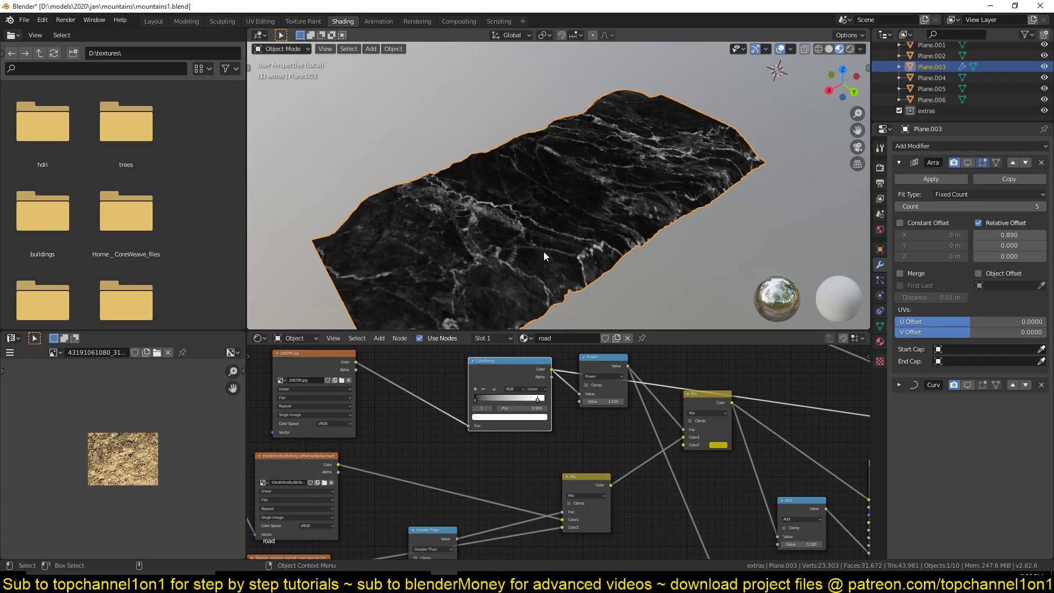
pyautogui.keyDown('ctrl'); pyautogui.keyDown('shift'); pyautogui.click(616, 365); pyautogui.keyUp('shift'); pyautogui.keyUp('ctrl')
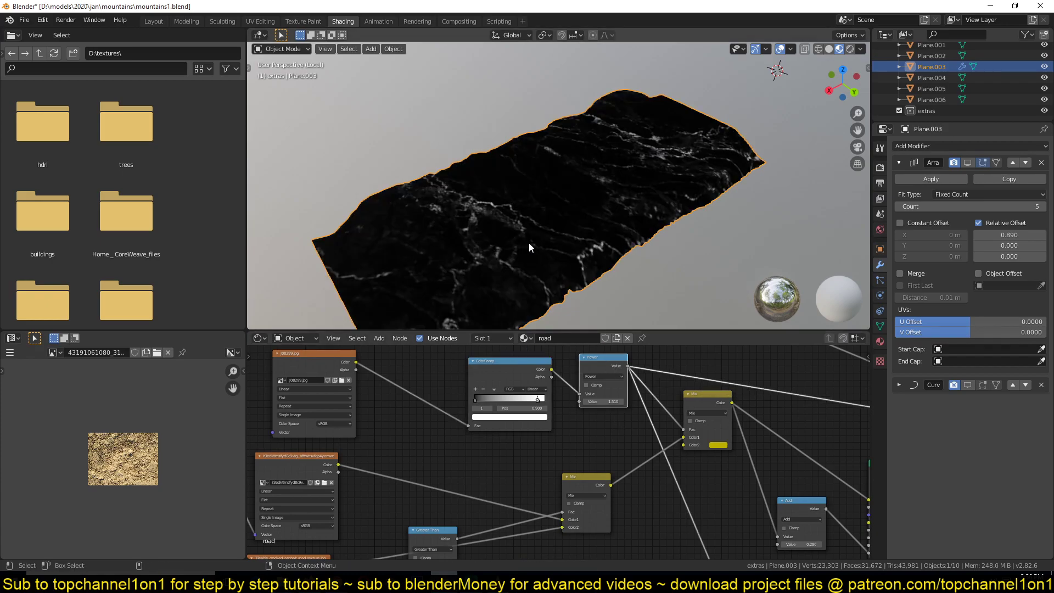
pyautogui.moveTo(529, 242); pyautogui.dragTo(622, 239, button='middle')
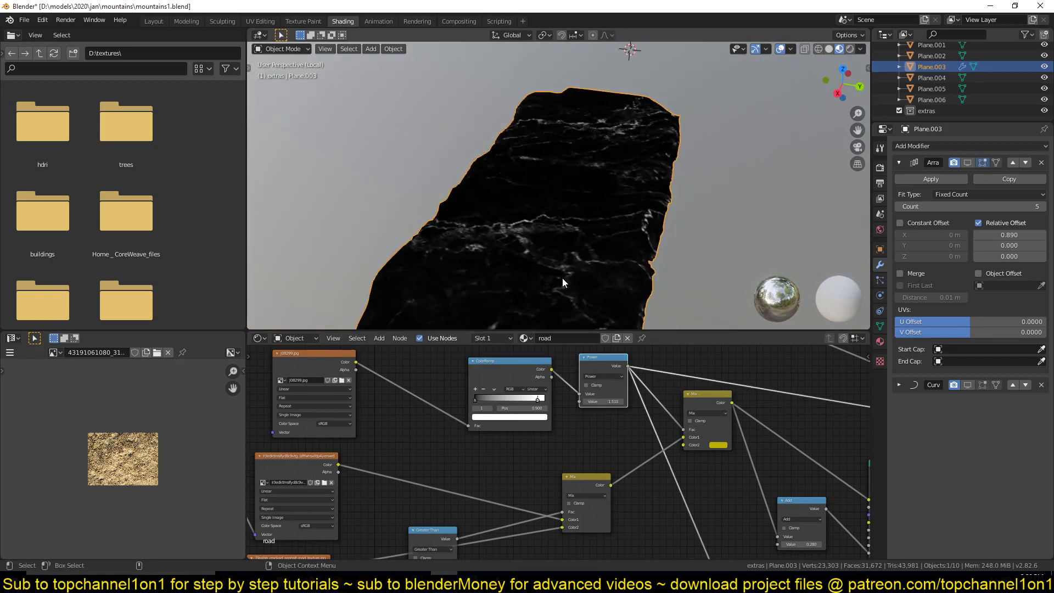
# Preview the Mix node with the yellow Color2 and move the veined texture's white ColorRamp stop to about 0.70
pyautogui.keyDown('ctrl'); pyautogui.keyDown('shift'); pyautogui.click(704, 411); pyautogui.keyUp('shift'); pyautogui.keyUp('ctrl')
pyautogui.moveTo(528, 227); pyautogui.dragTo(554, 125, button='middle')
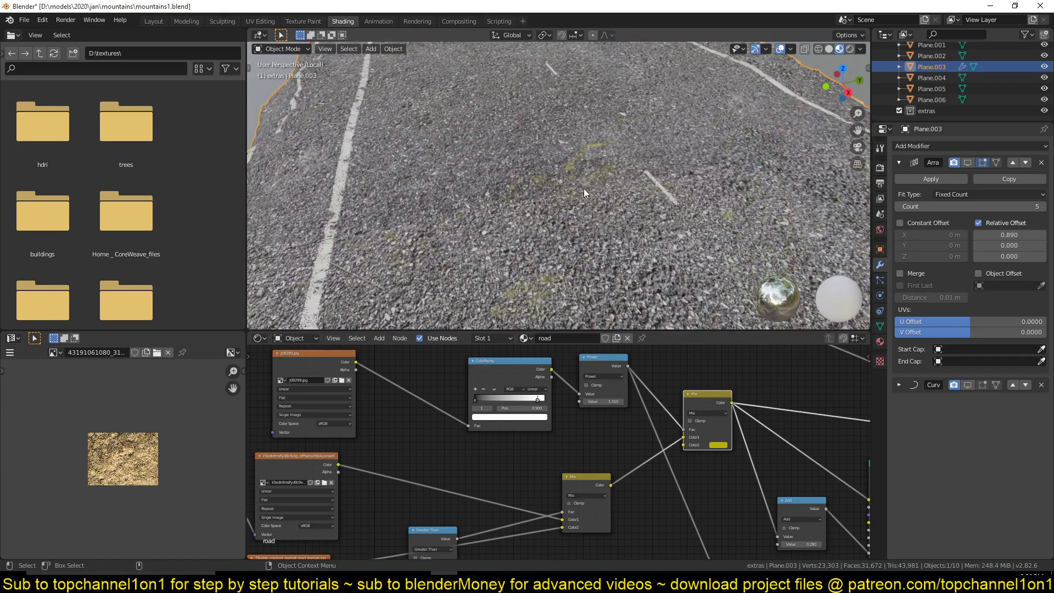
pyautogui.scroll(2, 556, 427)
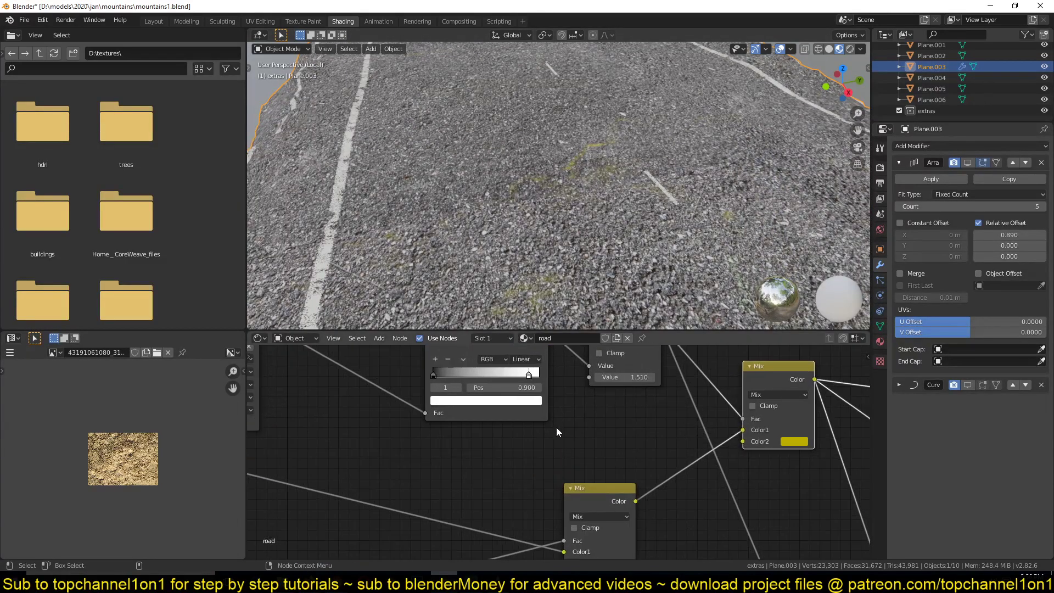
pyautogui.moveTo(527, 382)
pyautogui.mouseDown()
pyautogui.moveTo(469, 379)
pyautogui.moveTo(508, 379)
pyautogui.mouseUp()
# Preview the final Mix Shader on the road and inspect the yellow stains on the asphalt
pyautogui.scroll(-14, 617, 418)
pyautogui.moveTo(724, 471); pyautogui.dragTo(496, 437, button='middle')
pyautogui.scroll(6, 550, 448)
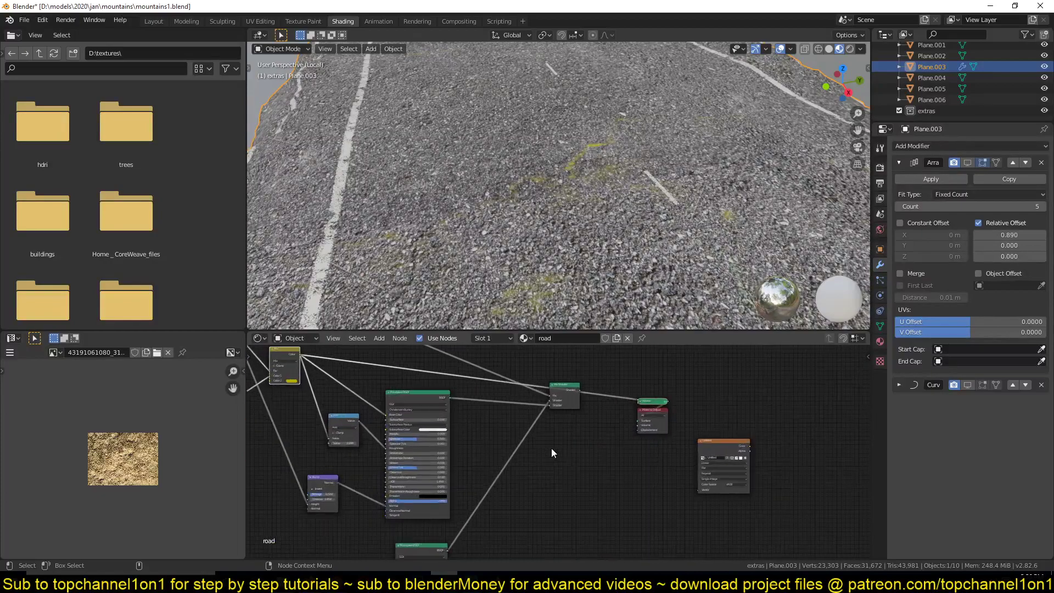
pyautogui.keyDown('ctrl'); pyautogui.keyDown('shift'); pyautogui.click(571, 393); pyautogui.keyUp('shift'); pyautogui.keyUp('ctrl')
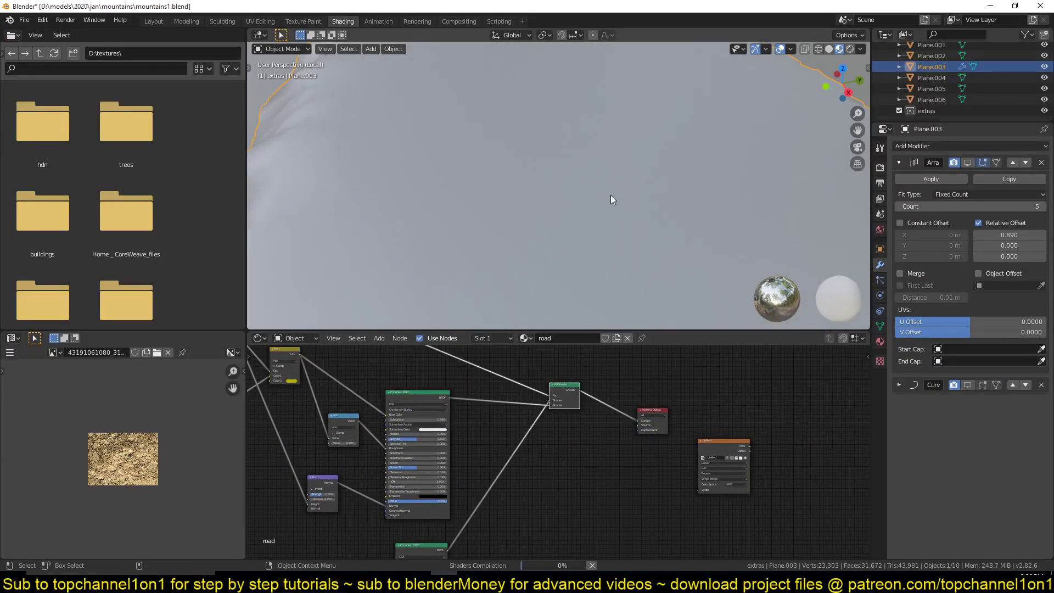
pyautogui.moveTo(610, 195); pyautogui.dragTo(668, 204, button='middle')
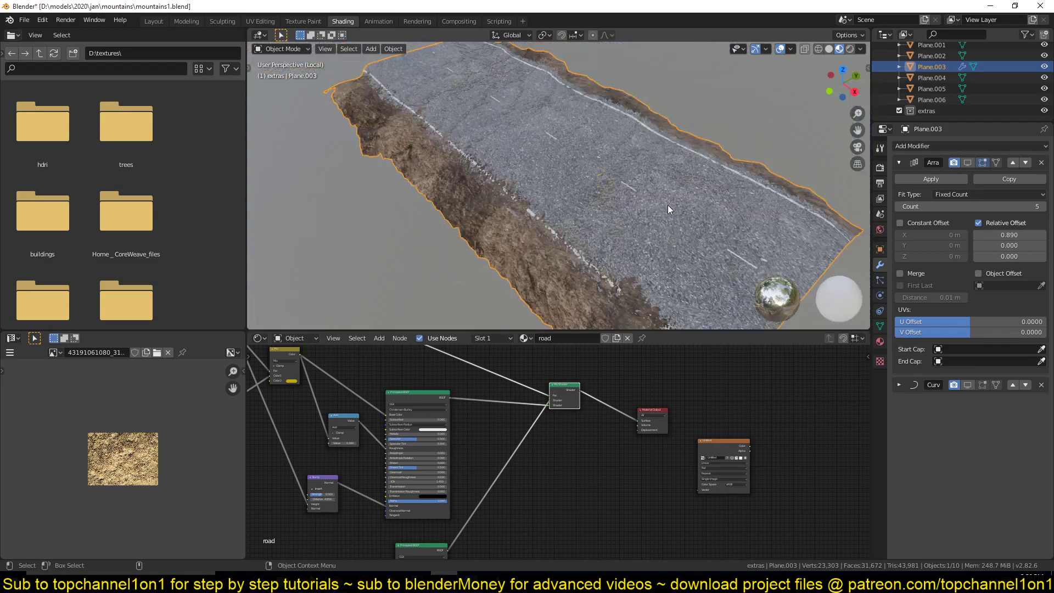
pyautogui.scroll(5, 662, 209)
# Set the white stop of the ColorRamp before the Power node to position 0.845
pyautogui.scroll(5, 453, 444)
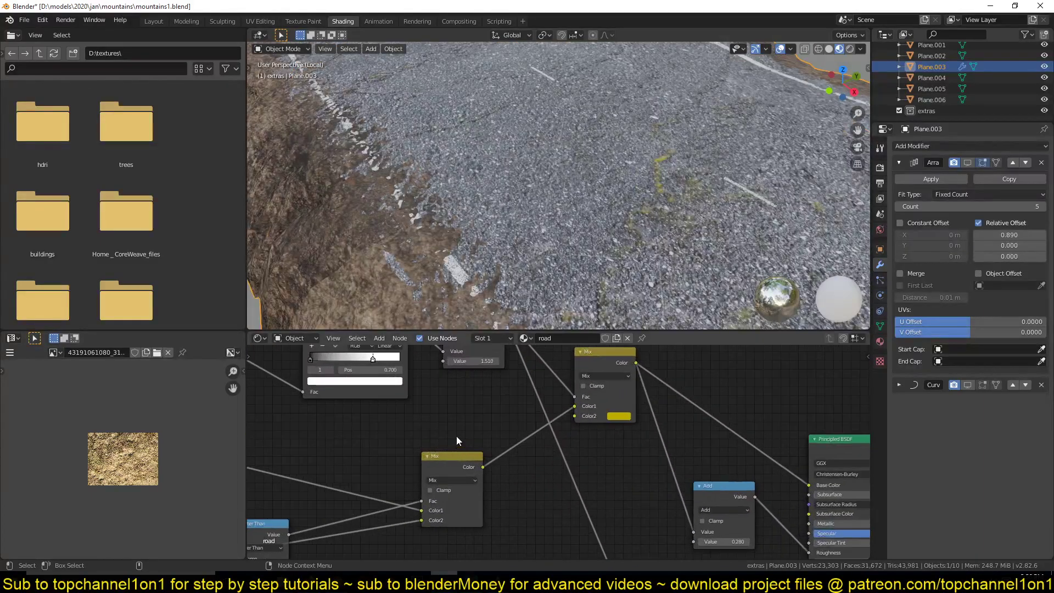
pyautogui.moveTo(457, 436); pyautogui.dragTo(542, 461, button='middle')
pyautogui.moveTo(457, 385)
pyautogui.mouseDown()
pyautogui.moveTo(420, 382)
pyautogui.moveTo(470, 383)
pyautogui.mouseUp()
pyautogui.scroll(-3, 516, 232)
# Examine the veined wear, reflections and dirt edges of the road segment from several angles
pyautogui.moveTo(530, 235); pyautogui.dragTo(677, 194, button='middle')
pyautogui.scroll(-3, 666, 232)
pyautogui.scroll(5, 684, 179)
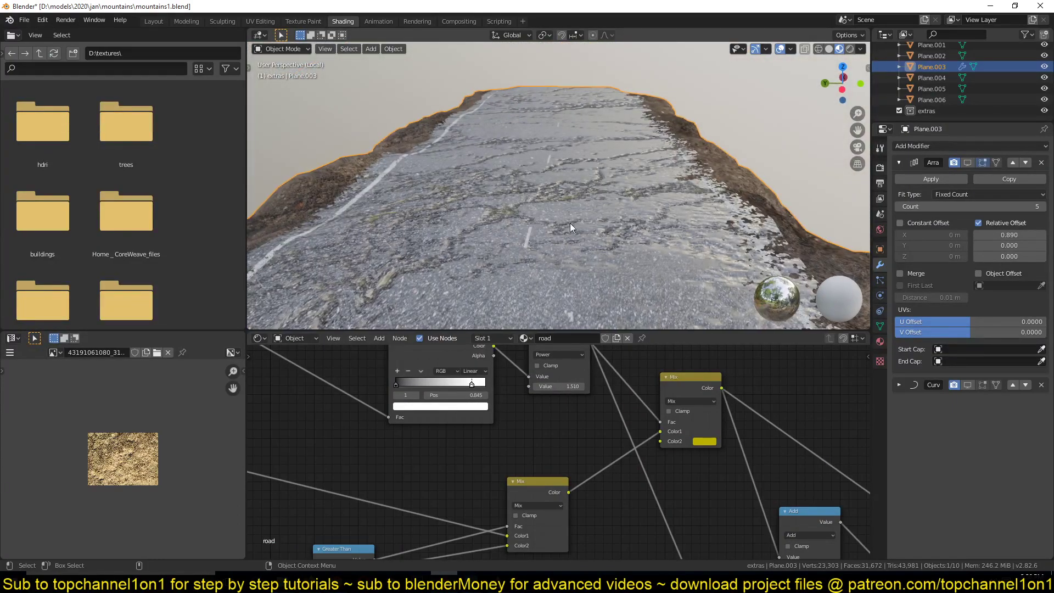
pyautogui.moveTo(570, 223); pyautogui.dragTo(584, 238, button='middle')
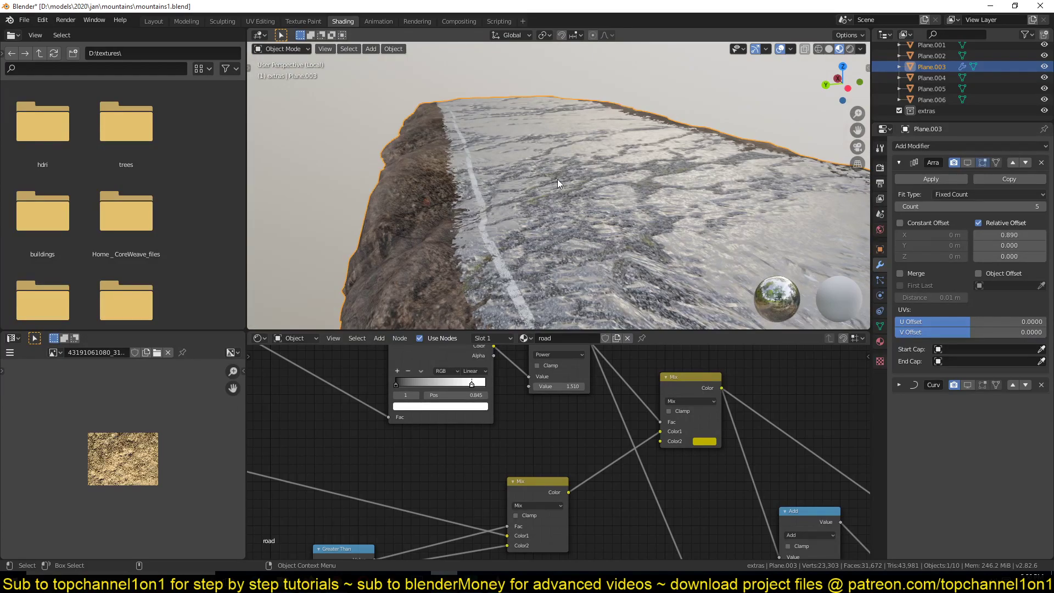
pyautogui.moveTo(372, 214); pyautogui.dragTo(560, 237, button='middle')
pyautogui.scroll(-3, 487, 239)
pyautogui.scroll(-3, 567, 491)
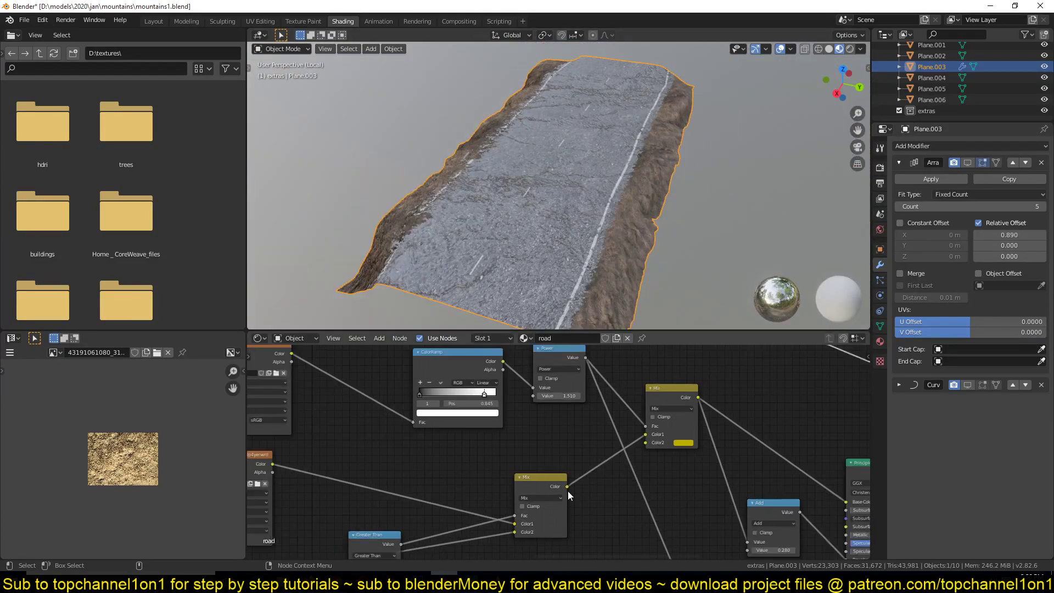
pyautogui.moveTo(524, 421); pyautogui.dragTo(521, 464, button='middle')
pyautogui.scroll(-2, 582, 450)
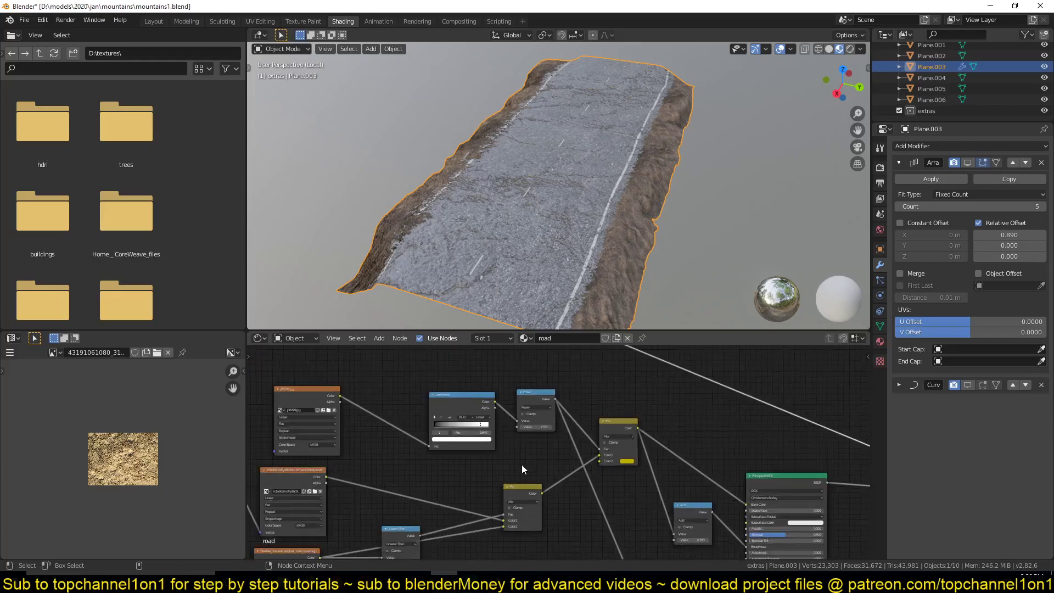
# Preview the Power node's vein mask on the road, followed by the normals from the Bump node it feeds
pyautogui.keyDown('ctrl'); pyautogui.keyDown('shift'); pyautogui.click(540, 398); pyautogui.keyUp('shift'); pyautogui.keyUp('ctrl')
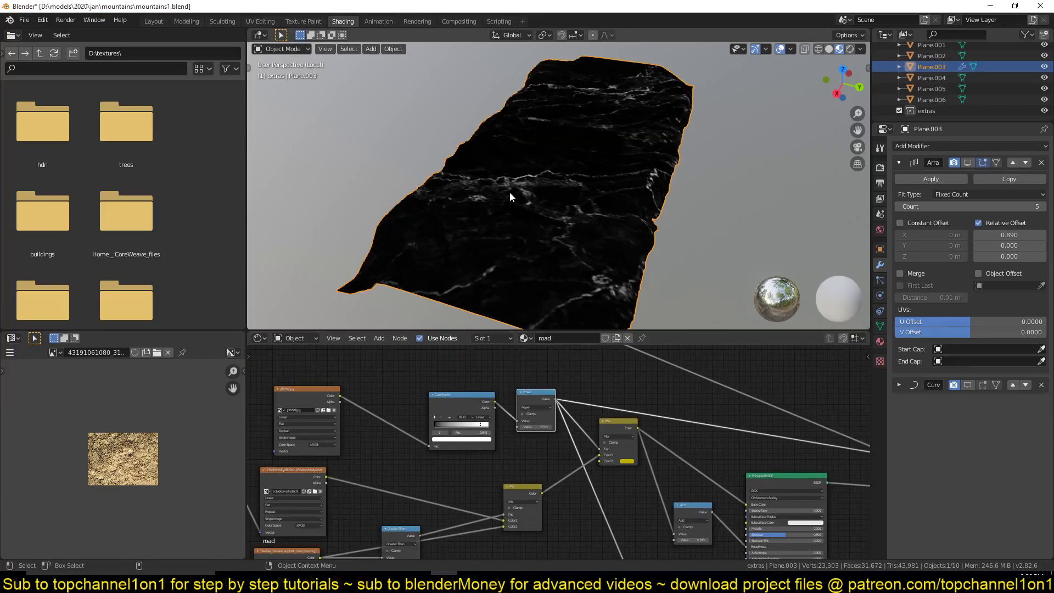
pyautogui.scroll(-7, 624, 514)
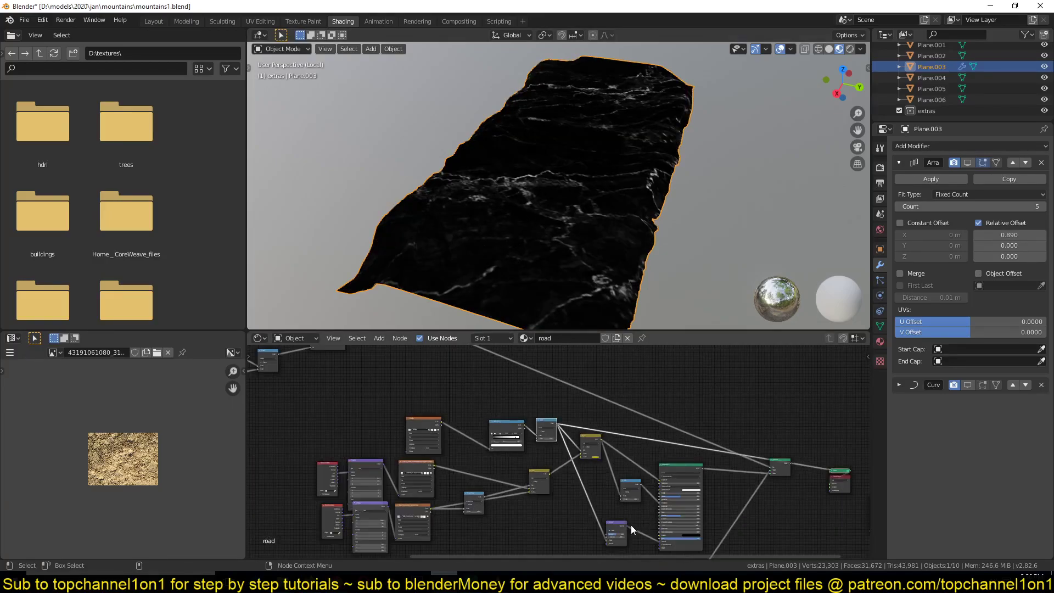
pyautogui.moveTo(630, 530); pyautogui.dragTo(591, 449, button='middle')
pyautogui.scroll(8, 591, 449)
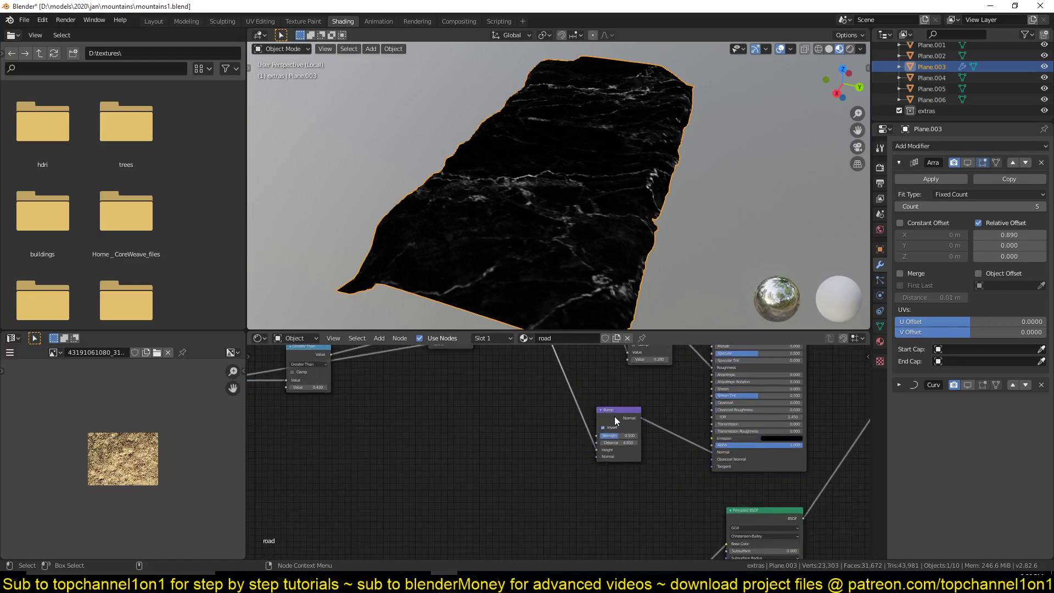
pyautogui.keyDown('ctrl'); pyautogui.keyDown('shift'); pyautogui.click(626, 418); pyautogui.keyUp('shift'); pyautogui.keyUp('ctrl')
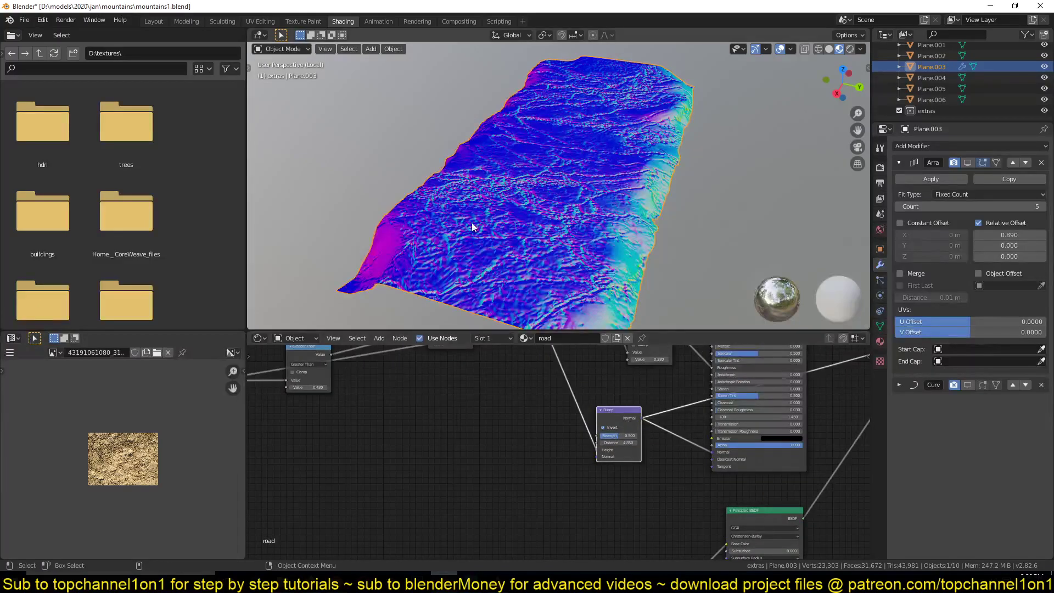
# Preview the asphalt's Principled BSDF and inspect its road lines and surface relief up close
pyautogui.moveTo(744, 416); pyautogui.dragTo(638, 481, button='middle')
pyautogui.keyDown('ctrl'); pyautogui.keyDown('shift'); pyautogui.click(645, 432); pyautogui.keyUp('shift'); pyautogui.keyUp('ctrl')
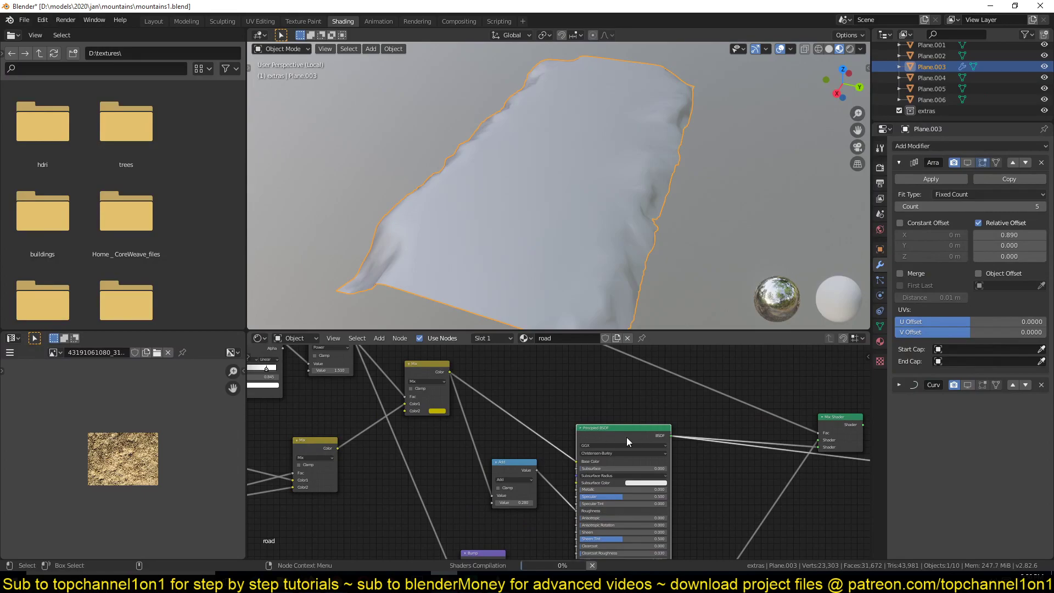
pyautogui.scroll(5, 566, 197)
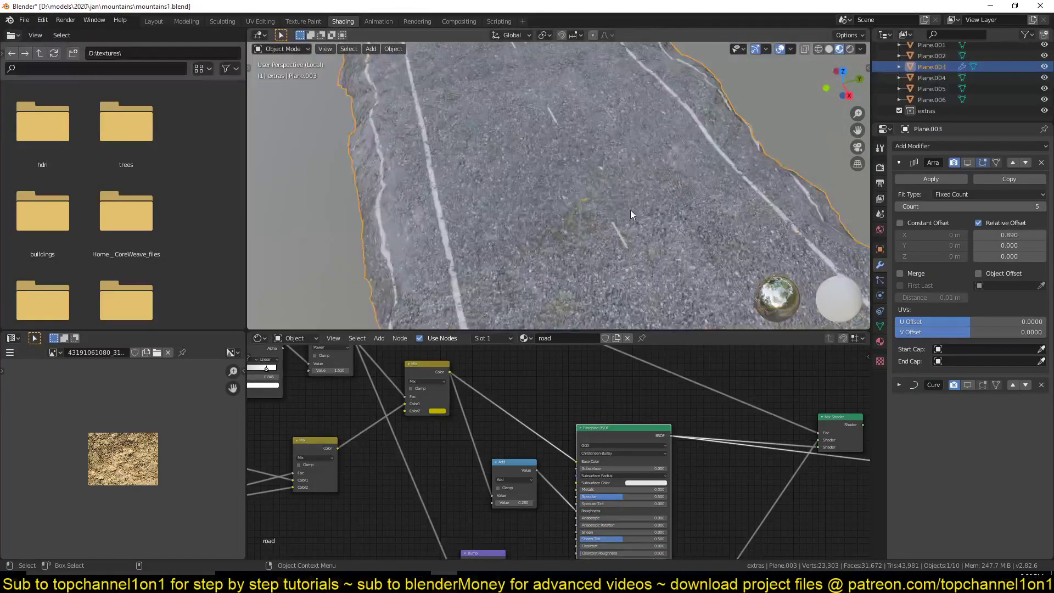
pyautogui.moveTo(630, 210); pyautogui.dragTo(617, 181, button='middle')
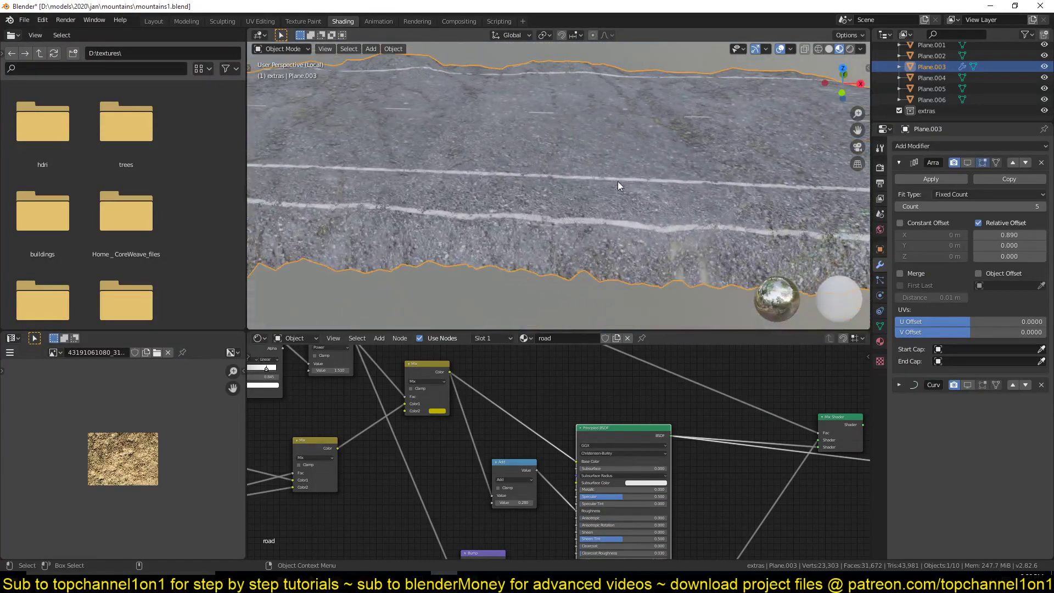
pyautogui.scroll(-4, 540, 447)
pyautogui.moveTo(451, 439); pyautogui.dragTo(525, 460, button='middle')
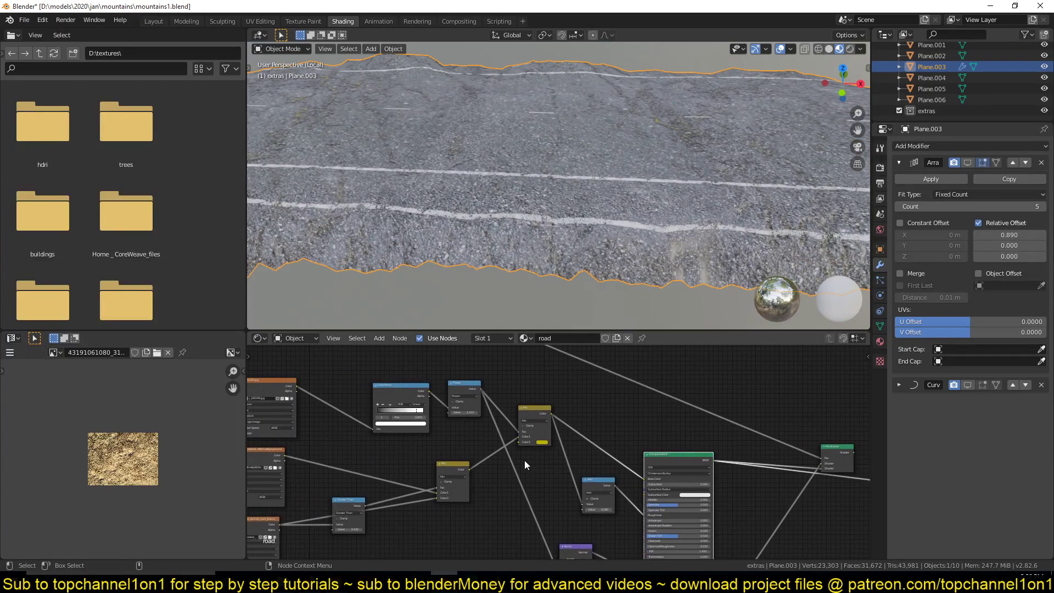
# Preview the final Mix Shader and view the asphalt together with its dirt edges
pyautogui.keyDown('ctrl'); pyautogui.keyDown('shift'); pyautogui.click(829, 452); pyautogui.keyUp('shift'); pyautogui.keyUp('ctrl')
pyautogui.moveTo(611, 241); pyautogui.dragTo(735, 276, button='middle')
pyautogui.scroll(-3, 435, 470)
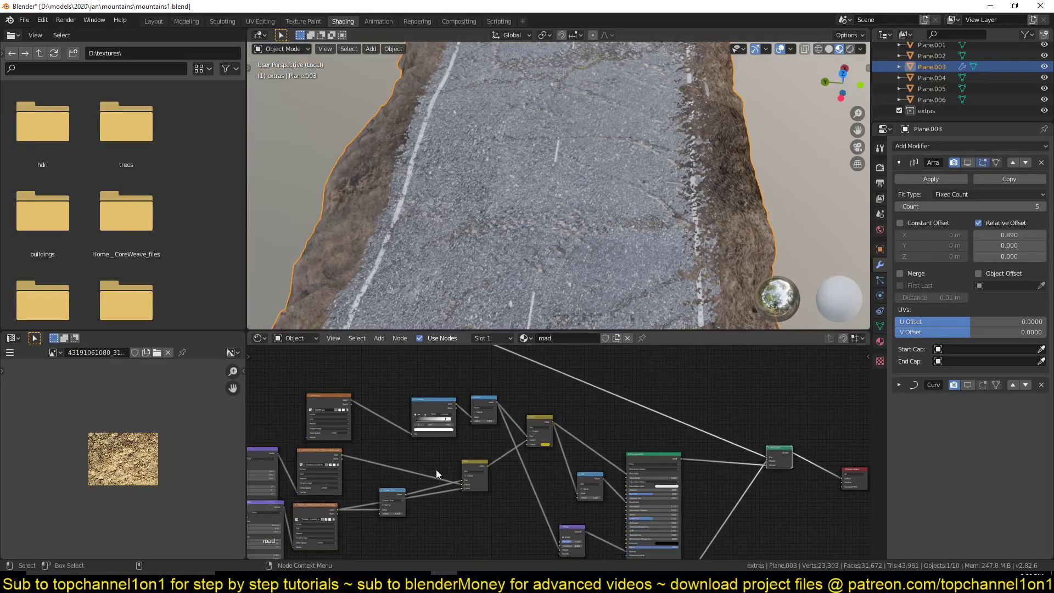
# Preview the Mix node with the yellow Color2 and inspect the asphalt's base colour and stains
pyautogui.moveTo(408, 466); pyautogui.dragTo(492, 432, button='middle')
pyautogui.scroll(-4, 492, 432)
pyautogui.moveTo(437, 454)
pyautogui.mouseDown(button='middle')
pyautogui.moveTo(482, 481)
pyautogui.moveTo(425, 442)
pyautogui.mouseUp(button='middle')
pyautogui.scroll(4, 510, 475)
pyautogui.moveTo(510, 475); pyautogui.dragTo(429, 469, button='middle')
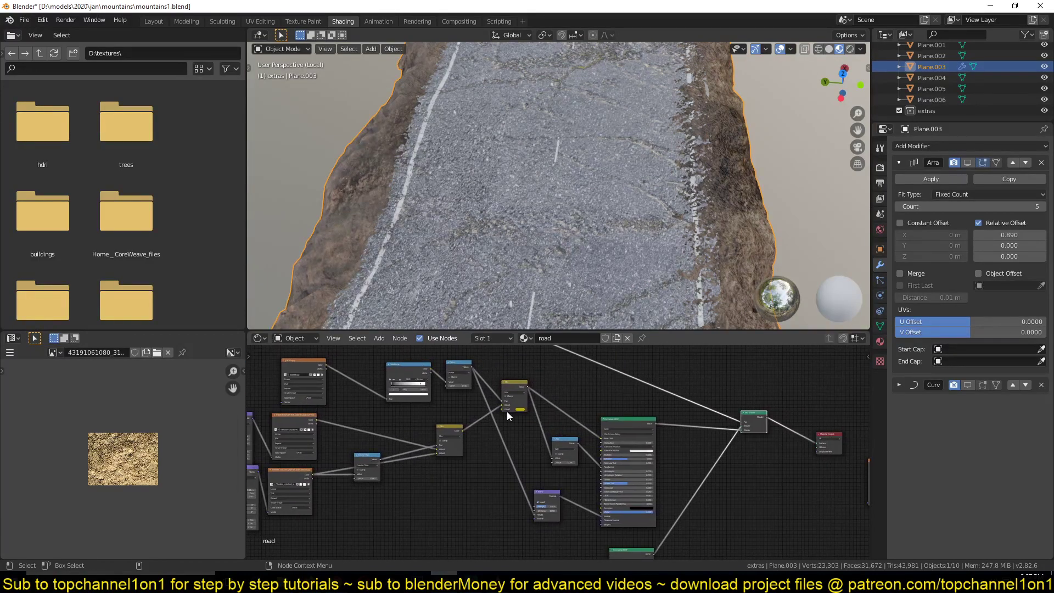
pyautogui.scroll(3, 579, 459)
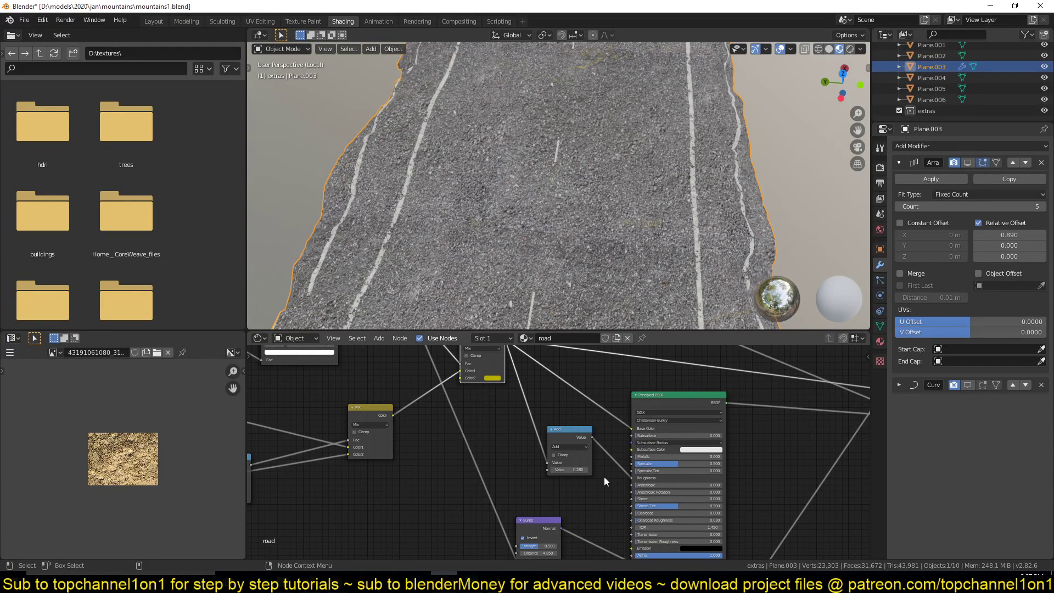
pyautogui.moveTo(552, 232); pyautogui.dragTo(605, 229, button='middle')
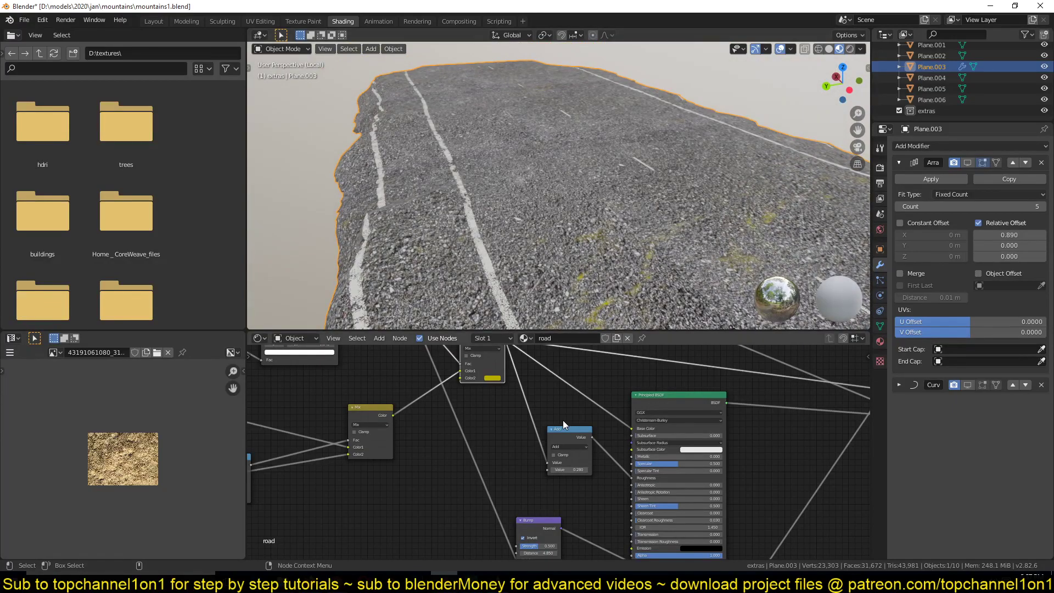
# Preview the asphalt's Principled BSDF and slightly raise the value of the Add node feeding its roughness
pyautogui.scroll(-2, 562, 420)
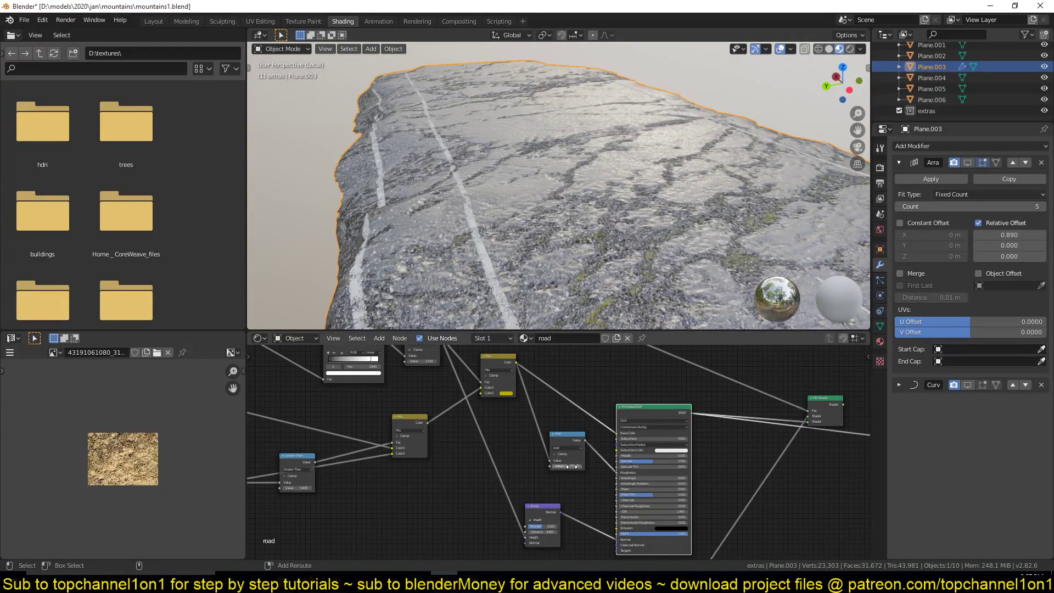
pyautogui.moveTo(567, 467)
pyautogui.keyDown('shift'); pyautogui.mouseDown()
pyautogui.moveTo(596, 466)
pyautogui.moveTo(557, 467)
pyautogui.moveTo(569, 466)
pyautogui.mouseUp(); pyautogui.keyUp('shift')
pyautogui.scroll(-5, 509, 475)
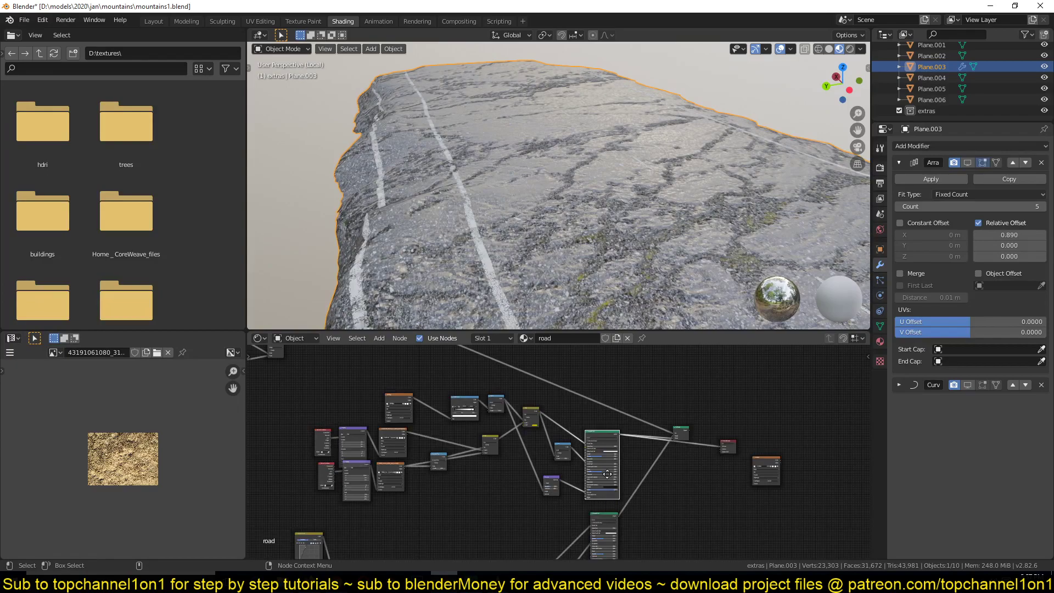
# Examine the asphalt shader from the side, and preview the final Mix Shader where the road meets the dirt
pyautogui.scroll(-4, 509, 475)
pyautogui.moveTo(439, 436); pyautogui.dragTo(545, 430, button='middle')
pyautogui.moveTo(486, 503)
pyautogui.mouseDown(button='middle')
pyautogui.moveTo(583, 416)
pyautogui.moveTo(612, 435)
pyautogui.moveTo(477, 496)
pyautogui.mouseUp(button='middle')
pyautogui.scroll(6, 494, 442)
pyautogui.scroll(-8, 579, 445)
pyautogui.moveTo(505, 189); pyautogui.dragTo(613, 181, button='middle')
pyautogui.moveTo(645, 394); pyautogui.dragTo(552, 467, button='middle')
pyautogui.scroll(4, 554, 465)
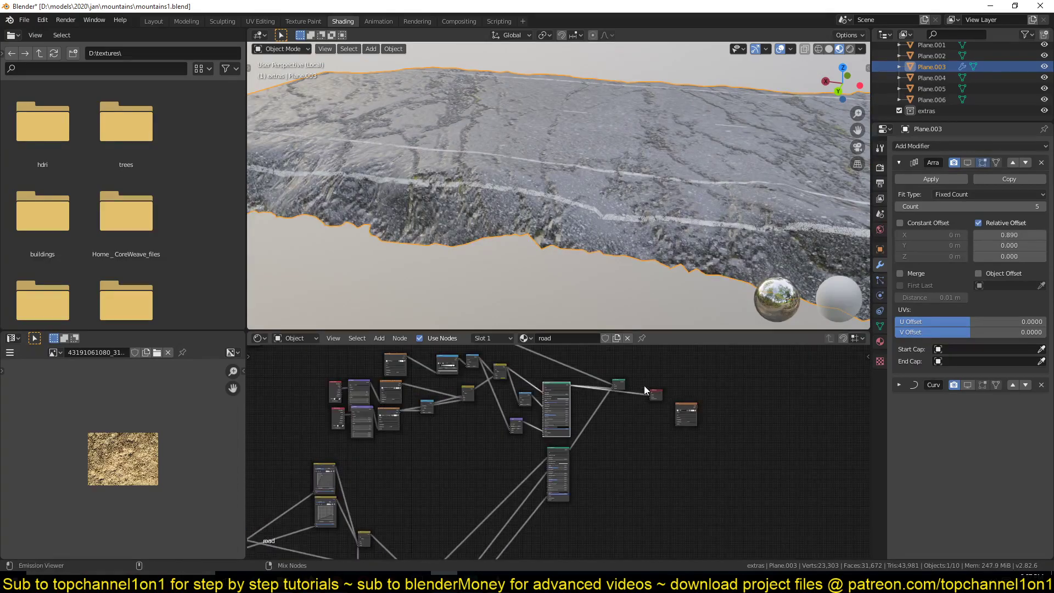
pyautogui.keyDown('ctrl'); pyautogui.keyDown('shift'); pyautogui.click(617, 382); pyautogui.keyUp('shift'); pyautogui.keyUp('ctrl')
pyautogui.moveTo(612, 215); pyautogui.dragTo(598, 231, button='middle')
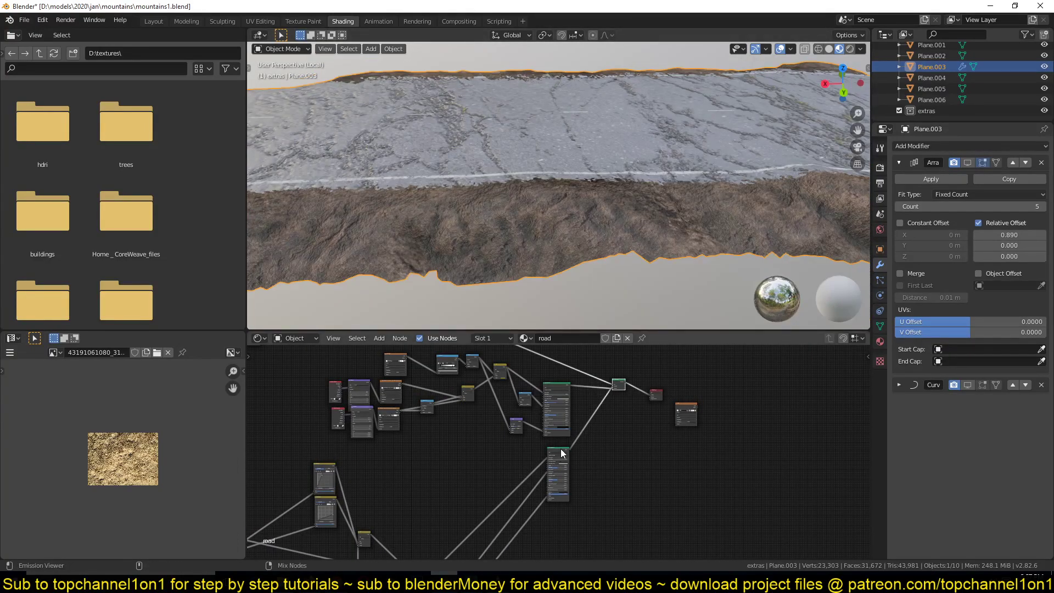
# Preview the dirt's Principled BSDF over the whole road and locate the texture nodes that feed it
pyautogui.keyDown('ctrl'); pyautogui.keyDown('shift'); pyautogui.click(561, 453); pyautogui.keyUp('shift'); pyautogui.keyUp('ctrl')
pyautogui.moveTo(467, 480); pyautogui.dragTo(638, 403, button='middle')
pyautogui.scroll(4, 435, 469)
pyautogui.moveTo(418, 462); pyautogui.dragTo(508, 434, button='middle')
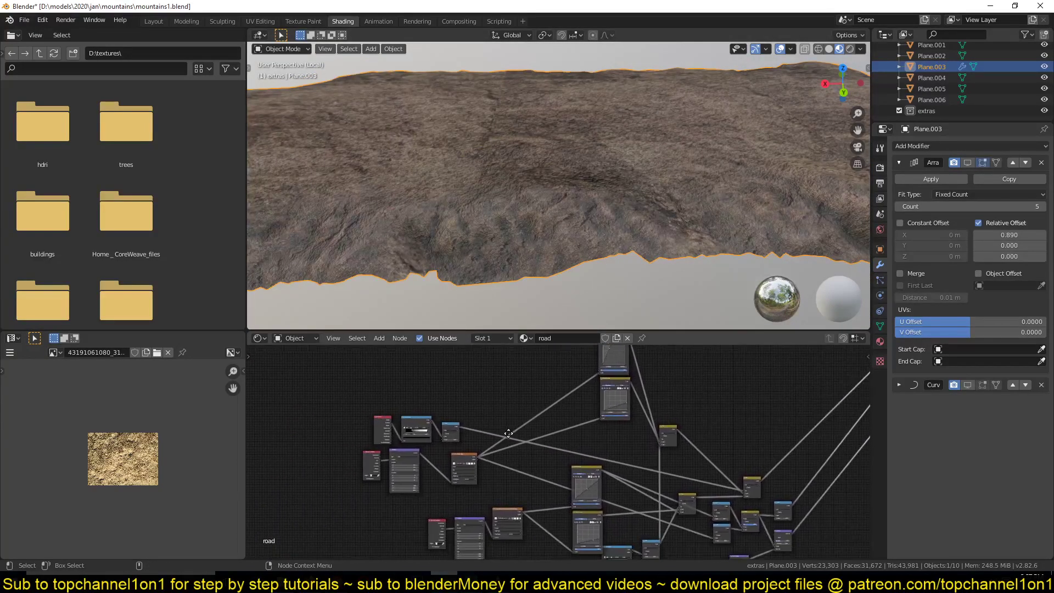
pyautogui.scroll(2, 504, 453)
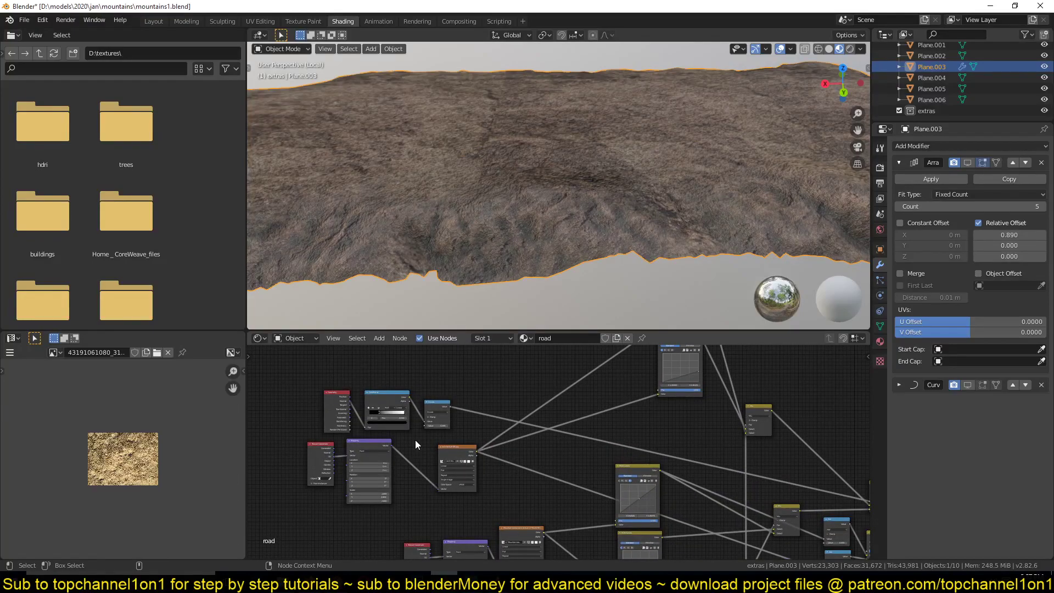
pyautogui.moveTo(455, 264); pyautogui.dragTo(485, 255, button='middle')
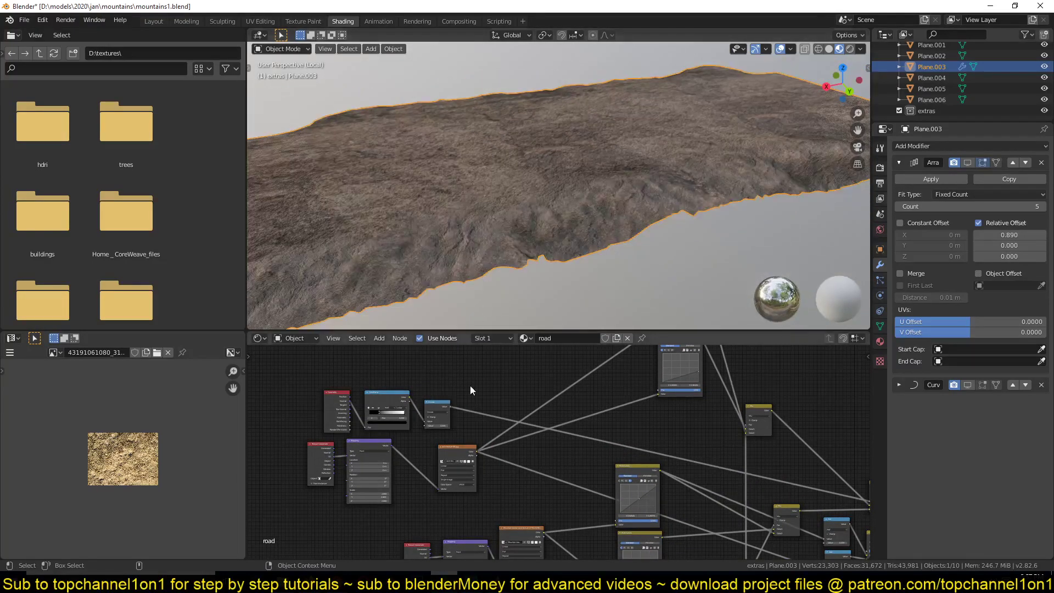
# Examine the dirt material's two mapped image textures and the shaded dirt surface
pyautogui.scroll(4, 420, 439)
pyautogui.moveTo(319, 464); pyautogui.dragTo(457, 449, button='middle')
pyautogui.scroll(4, 457, 450)
pyautogui.scroll(-2, 473, 517)
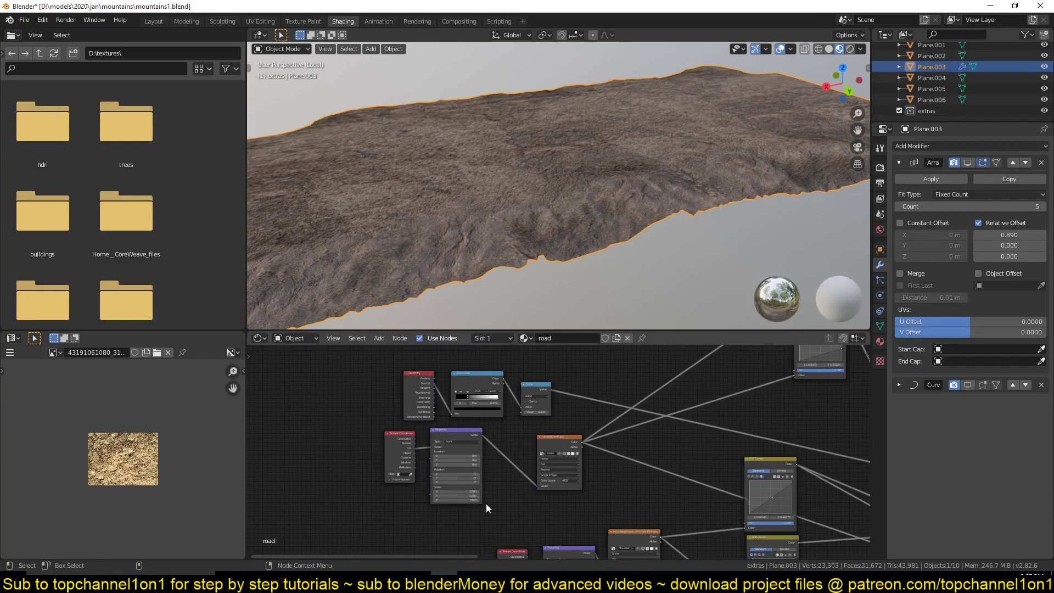
pyautogui.moveTo(486, 503); pyautogui.dragTo(540, 490, button='middle')
pyautogui.moveTo(501, 261); pyautogui.dragTo(521, 223, button='middle')
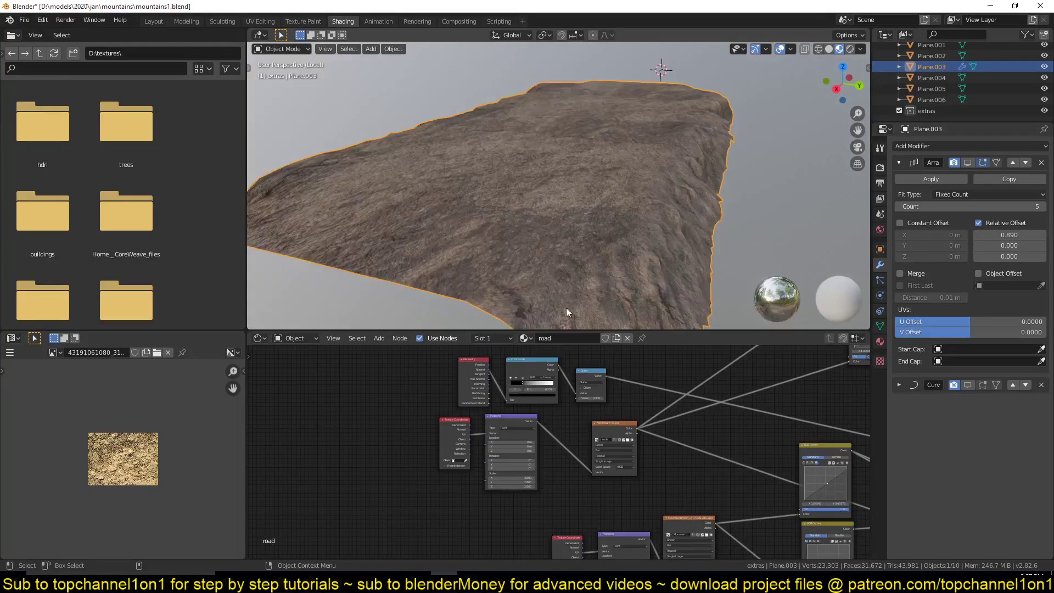
pyautogui.scroll(-4, 566, 538)
pyautogui.moveTo(566, 538); pyautogui.dragTo(470, 447, button='middle')
pyautogui.scroll(7, 471, 446)
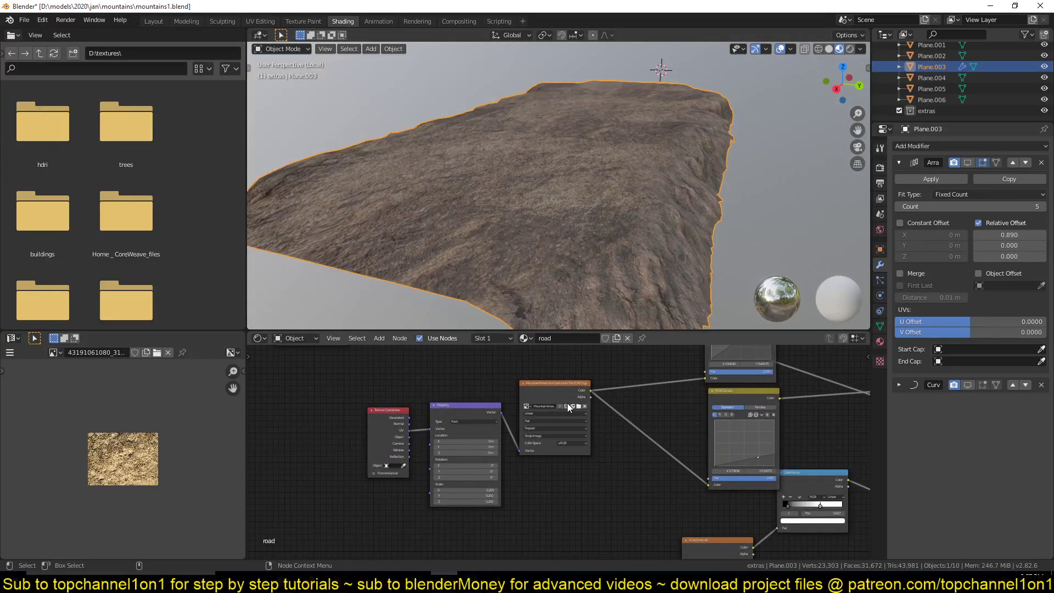
# Preview the road normal image texture that feeds the dirt's ColorRamp and inspect its pattern on the mesh
pyautogui.moveTo(552, 424); pyautogui.dragTo(513, 401, button='middle')
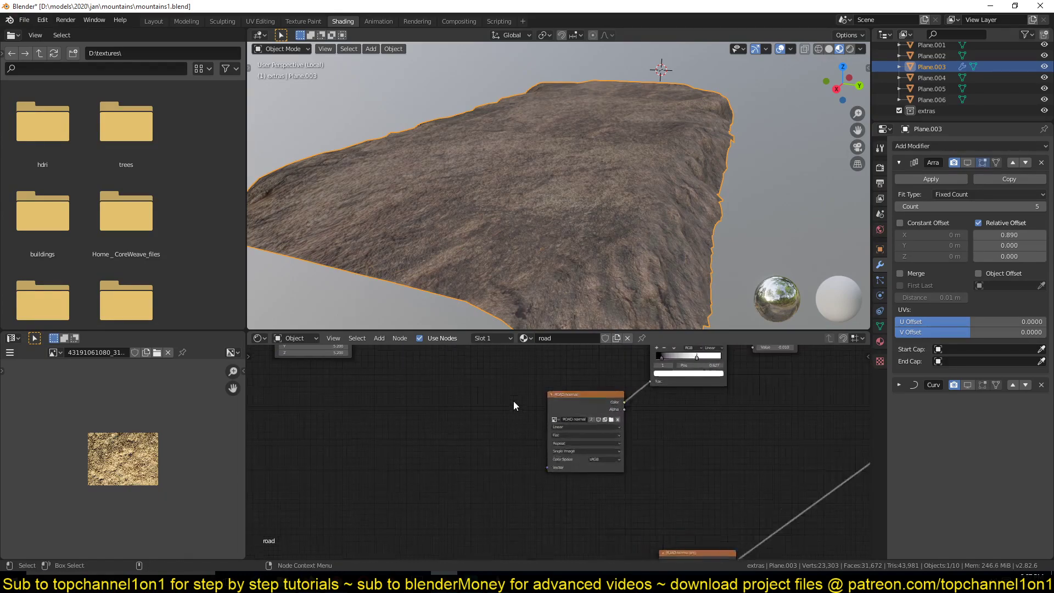
pyautogui.scroll(3, 513, 401)
pyautogui.keyDown('ctrl'); pyautogui.keyDown('shift'); pyautogui.click(589, 387); pyautogui.keyUp('shift'); pyautogui.keyUp('ctrl')
pyautogui.scroll(-4, 640, 456)
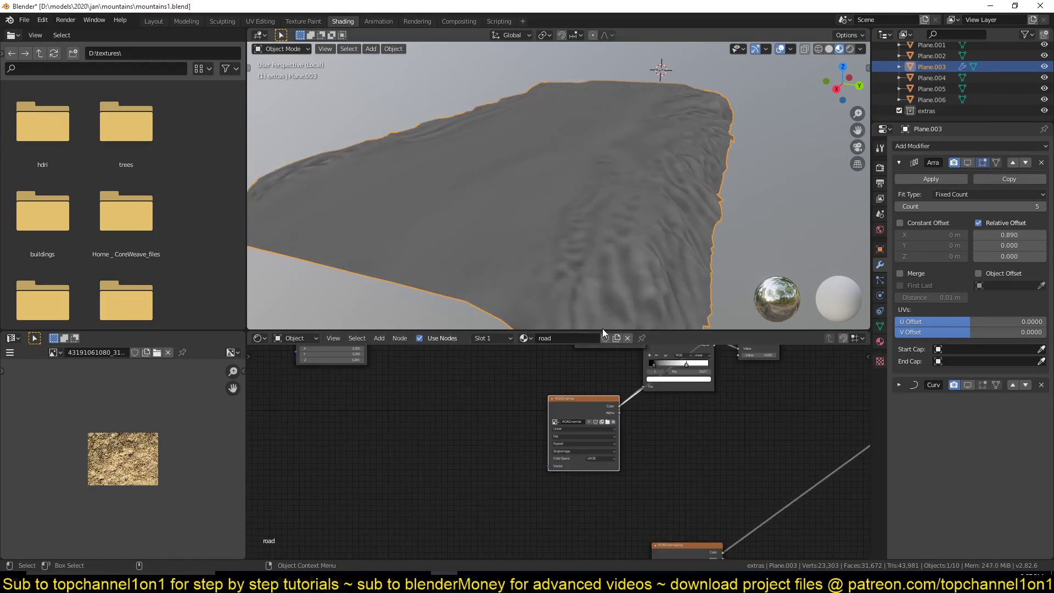
pyautogui.moveTo(602, 328); pyautogui.dragTo(507, 250, button='middle')
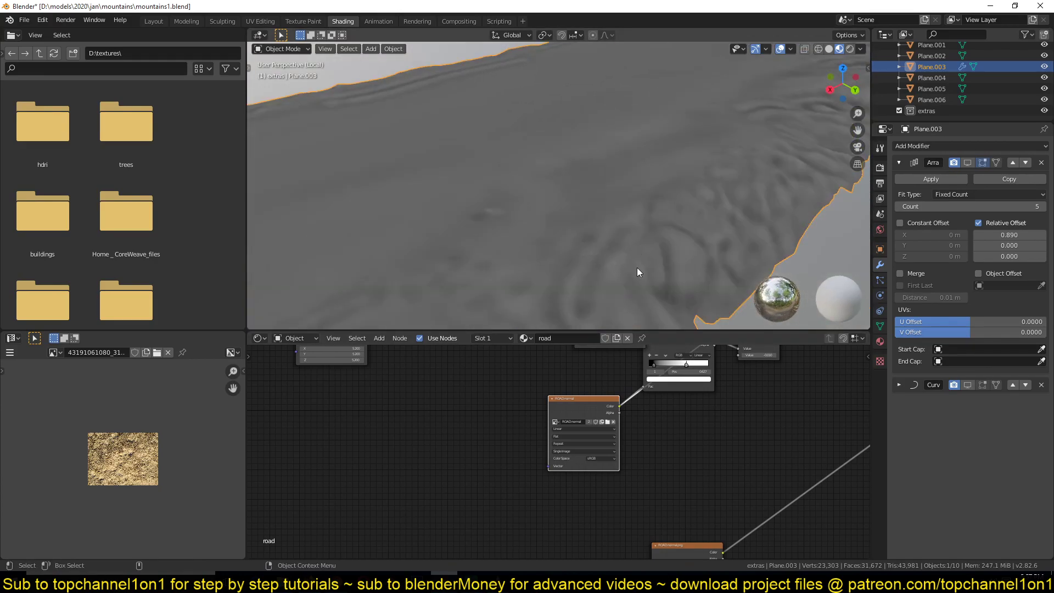
pyautogui.scroll(-5, 636, 267)
pyautogui.moveTo(673, 415); pyautogui.dragTo(572, 466, button='middle')
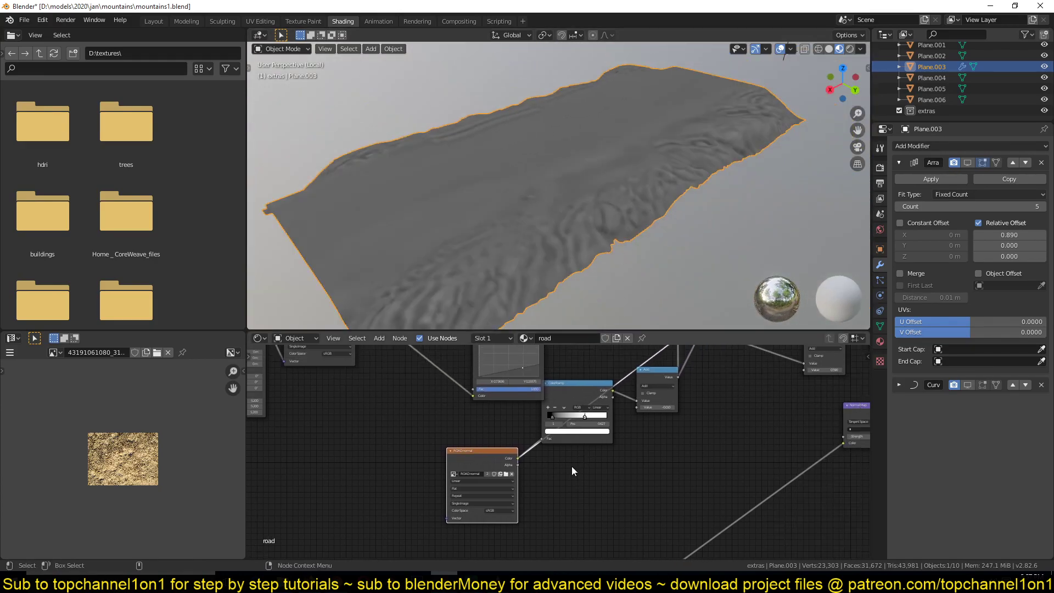
# Preview the dirt mask at its ColorRamp and at the Add node that follows it
pyautogui.keyDown('ctrl'); pyautogui.keyDown('shift'); pyautogui.click(577, 385); pyautogui.keyUp('shift'); pyautogui.keyUp('ctrl')
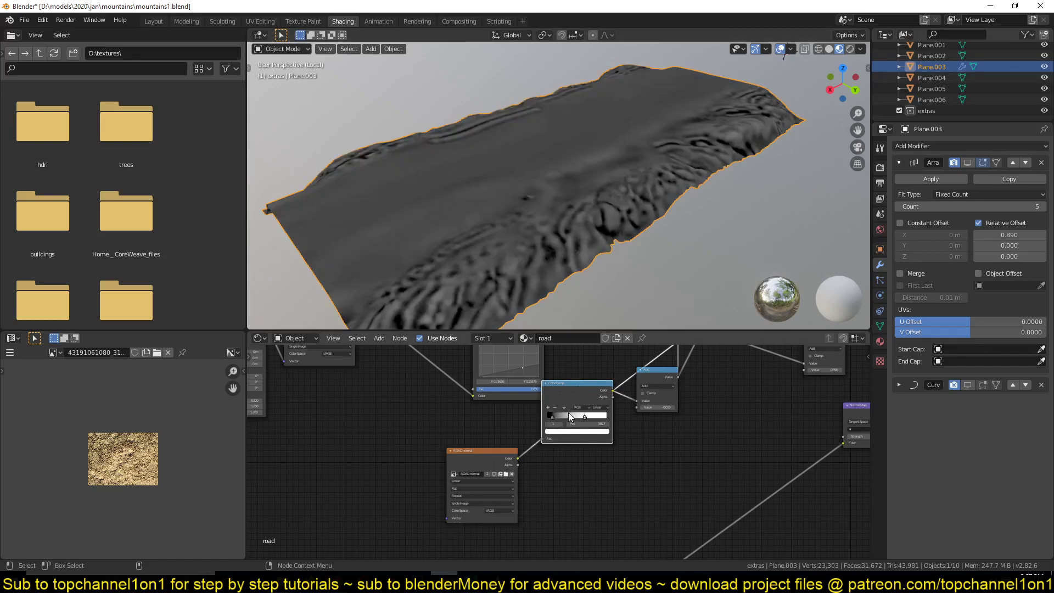
pyautogui.moveTo(637, 412); pyautogui.dragTo(590, 473, button='middle')
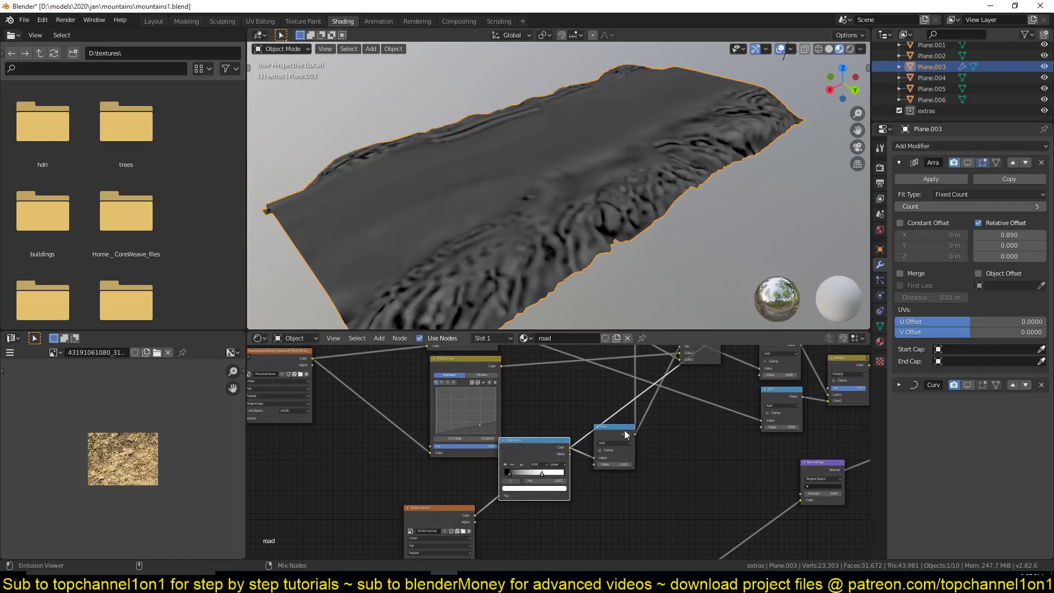
pyautogui.keyDown('ctrl'); pyautogui.keyDown('shift'); pyautogui.click(624, 430); pyautogui.keyUp('shift'); pyautogui.keyUp('ctrl')
pyautogui.moveTo(682, 360); pyautogui.dragTo(640, 424, button='middle')
# Preview the Mix node combining the two RGB Curves variants of the dirt and inspect the blended colour up close
pyautogui.keyDown('ctrl'); pyautogui.keyDown('shift'); pyautogui.click(661, 386); pyautogui.keyUp('shift'); pyautogui.keyUp('ctrl')
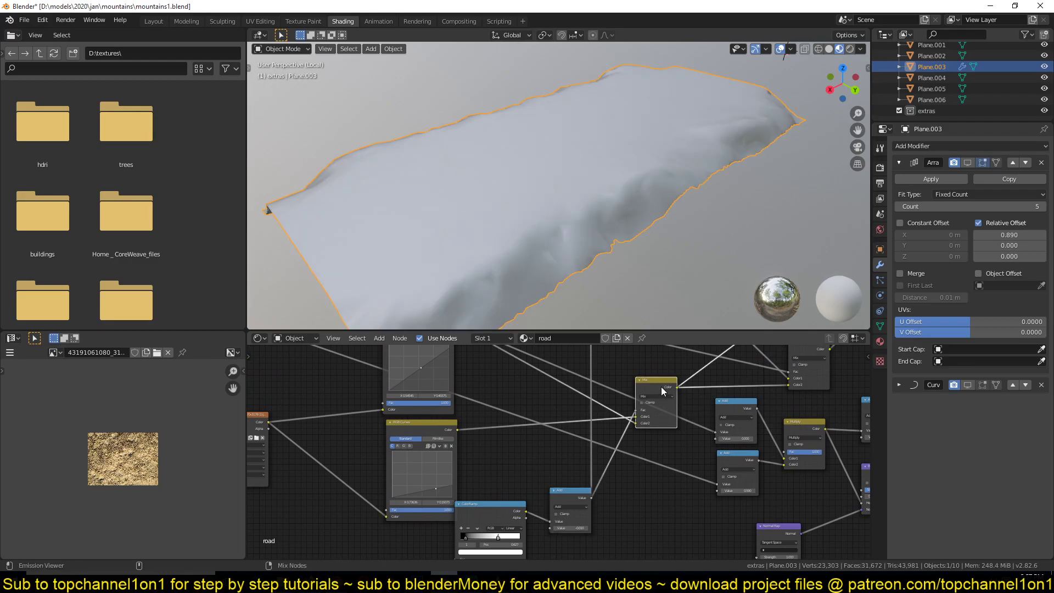
pyautogui.moveTo(411, 465); pyautogui.dragTo(521, 457, button='middle')
pyautogui.scroll(4, 490, 269)
pyautogui.moveTo(490, 269); pyautogui.dragTo(501, 247, button='middle')
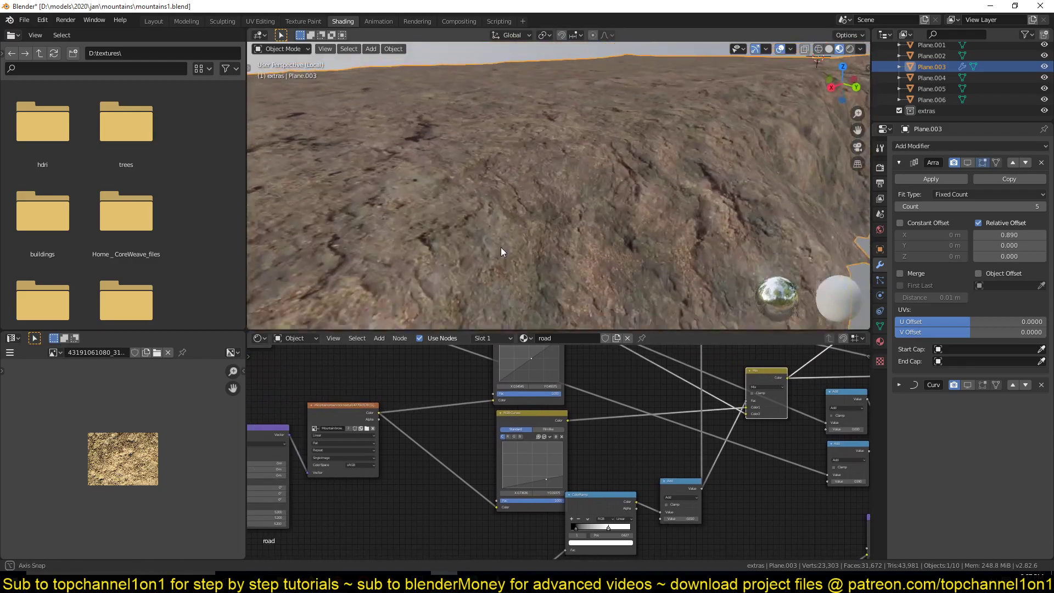
pyautogui.scroll(-2, 555, 270)
pyautogui.moveTo(465, 450); pyautogui.dragTo(571, 475, button='middle')
pyautogui.scroll(1, 501, 442)
pyautogui.scroll(-5, 570, 476)
pyautogui.moveTo(496, 449); pyautogui.dragTo(548, 476, button='middle')
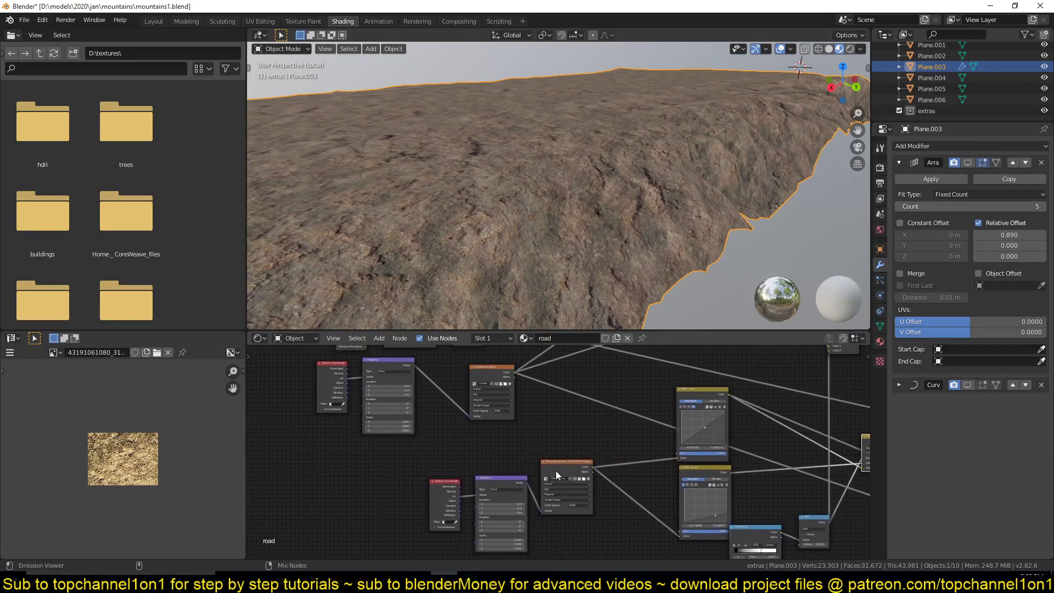
# Compare the dirt's two image textures by previewing them alternately on the road
pyautogui.keyDown('ctrl'); pyautogui.keyDown('shift'); pyautogui.click(556, 470); pyautogui.keyUp('shift'); pyautogui.keyUp('ctrl')
pyautogui.keyDown('ctrl'); pyautogui.keyDown('shift'); pyautogui.click(498, 379); pyautogui.keyUp('shift'); pyautogui.keyUp('ctrl')
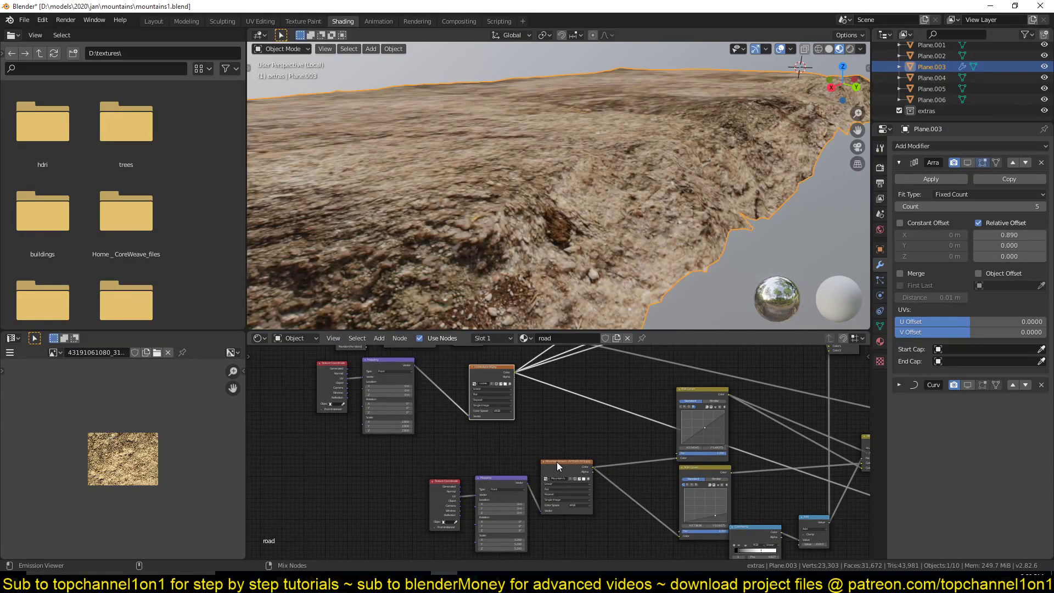
pyautogui.keyDown('ctrl'); pyautogui.keyDown('shift'); pyautogui.click(557, 462); pyautogui.keyUp('shift'); pyautogui.keyUp('ctrl')
pyautogui.keyDown('ctrl'); pyautogui.keyDown('shift'); pyautogui.click(491, 374); pyautogui.keyUp('shift'); pyautogui.keyUp('ctrl')
pyautogui.keyDown('ctrl'); pyautogui.keyDown('shift'); pyautogui.click(565, 466); pyautogui.keyUp('shift'); pyautogui.keyUp('ctrl')
# Preview the dirt's masked Mix node again and view the blended colour across the whole road segment
pyautogui.moveTo(642, 448); pyautogui.dragTo(471, 427, button='middle')
pyautogui.keyDown('ctrl'); pyautogui.keyDown('shift'); pyautogui.click(713, 416); pyautogui.keyUp('shift'); pyautogui.keyUp('ctrl')
pyautogui.moveTo(507, 246); pyautogui.dragTo(606, 232, button='middle')
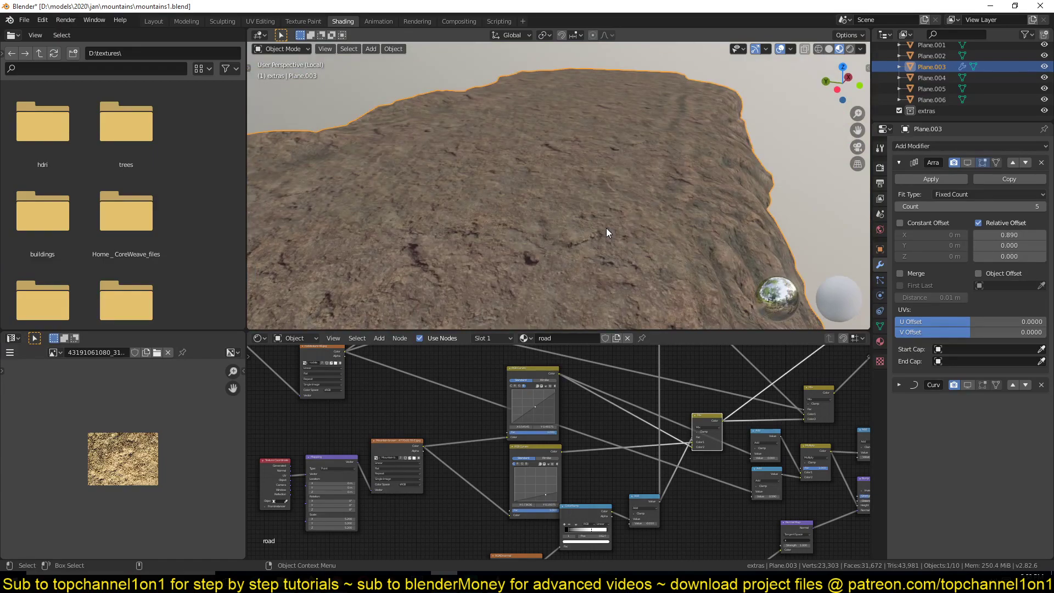
pyautogui.scroll(-5, 606, 228)
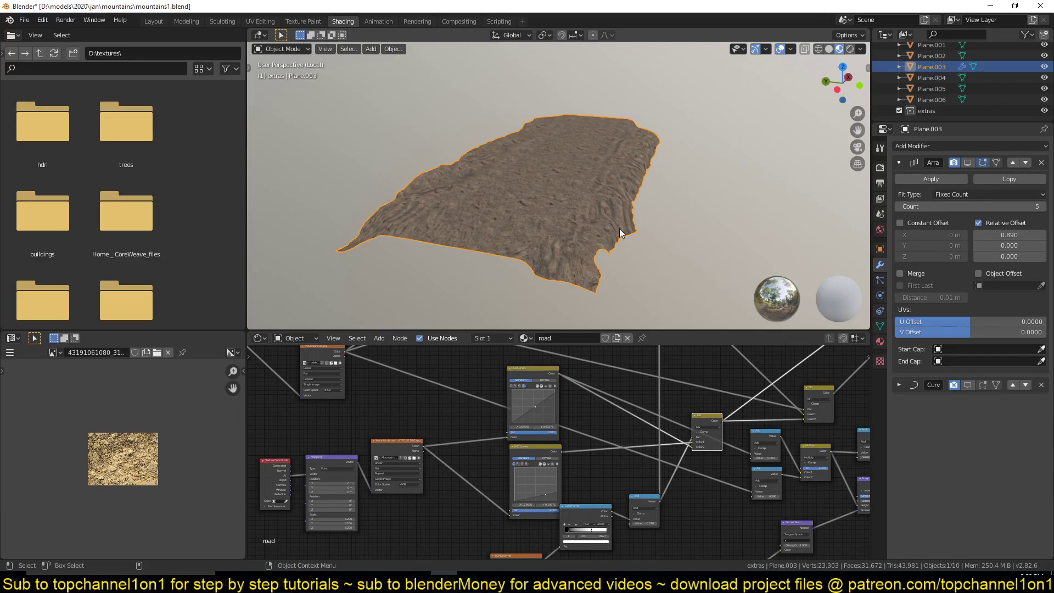
pyautogui.moveTo(610, 228); pyautogui.dragTo(606, 260, button='middle')
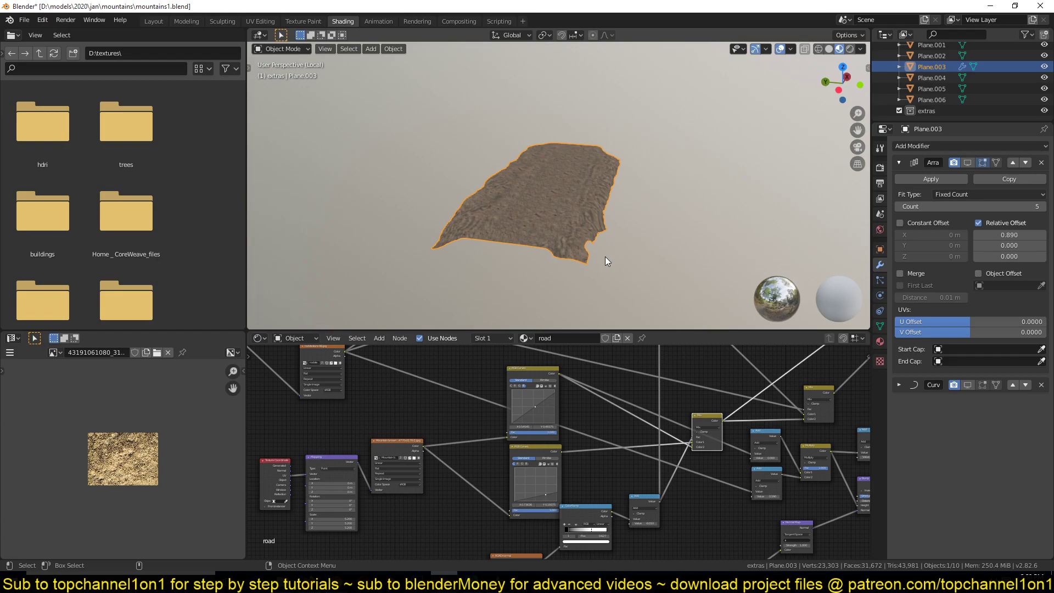
# Trace the links from the dirt's masked Mix nodes to the lower Principled shader and back to their texture branches
pyautogui.moveTo(721, 448); pyautogui.dragTo(600, 419, button='middle')
pyautogui.scroll(-4, 600, 418)
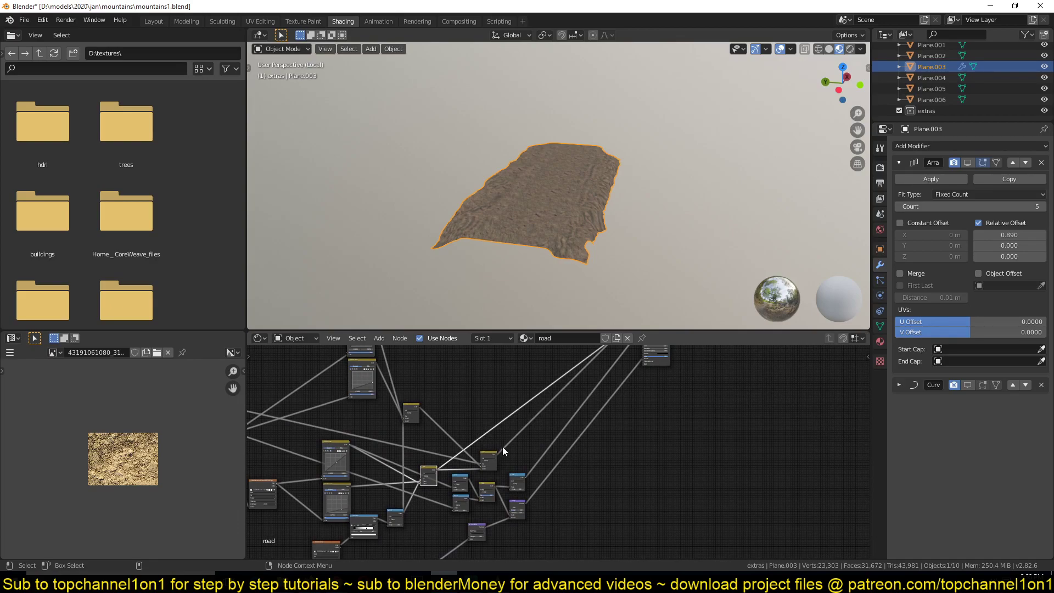
pyautogui.moveTo(526, 411); pyautogui.dragTo(522, 478, button='middle')
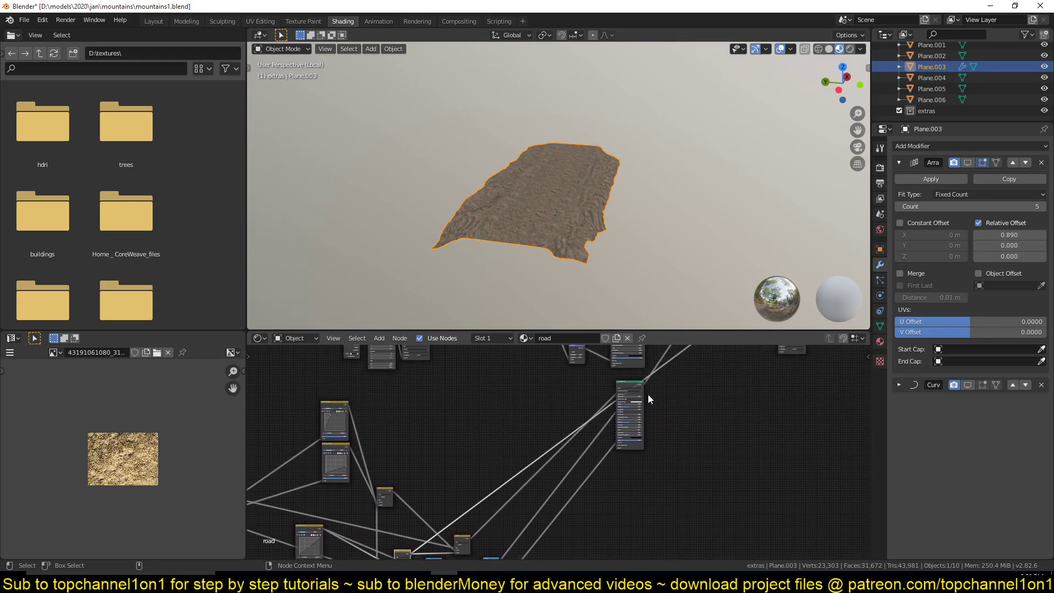
pyautogui.moveTo(461, 446); pyautogui.dragTo(620, 387, button='middle')
pyautogui.moveTo(453, 416); pyautogui.dragTo(519, 417, button='middle')
pyautogui.moveTo(609, 473); pyautogui.dragTo(505, 425, button='middle')
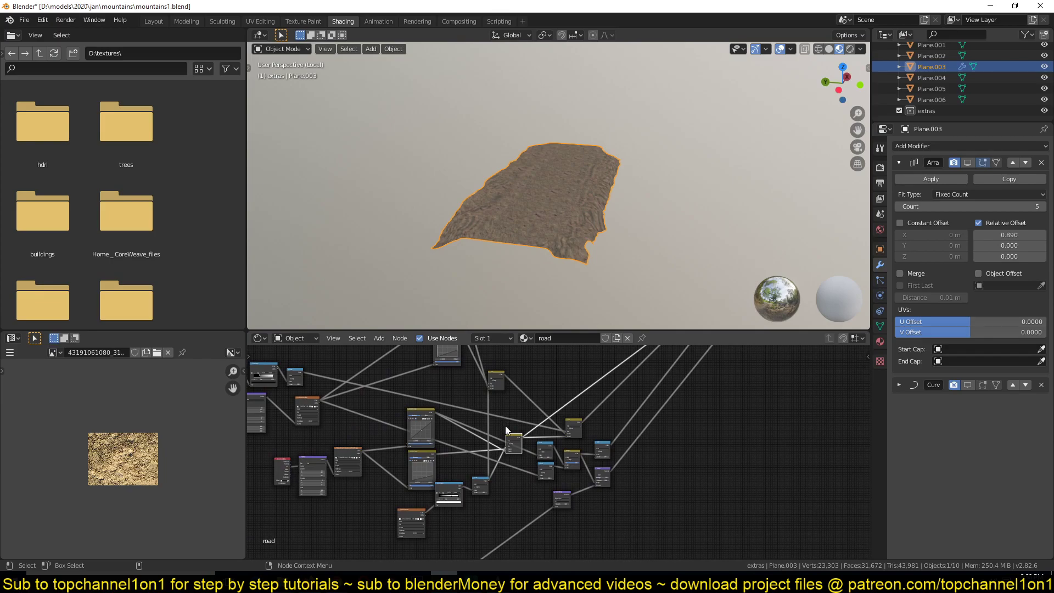
pyautogui.scroll(6, 504, 426)
pyautogui.moveTo(361, 368); pyautogui.dragTo(506, 444, button='middle')
pyautogui.scroll(-5, 584, 454)
pyautogui.moveTo(603, 439); pyautogui.dragTo(577, 452, button='middle')
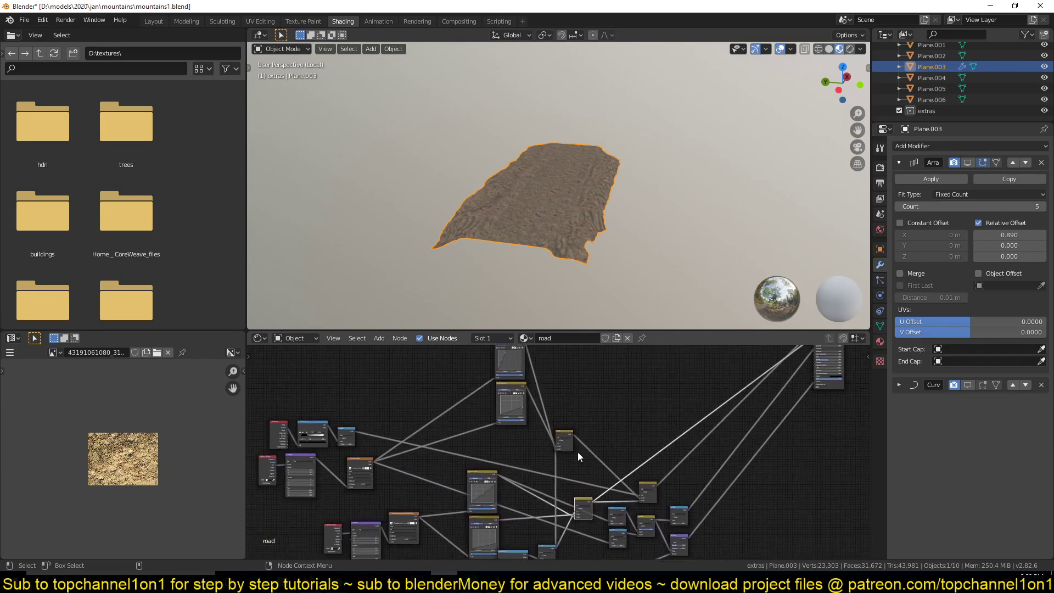
# Preview the Mix node of the dirt's upper RGB Curves pair and inspect its rocky colour up close
pyautogui.scroll(2, 577, 452)
pyautogui.keyDown('ctrl'); pyautogui.keyDown('shift'); pyautogui.click(568, 432); pyautogui.keyUp('shift'); pyautogui.keyUp('ctrl')
pyautogui.scroll(5, 540, 197)
pyautogui.moveTo(540, 197); pyautogui.dragTo(602, 286, button='middle')
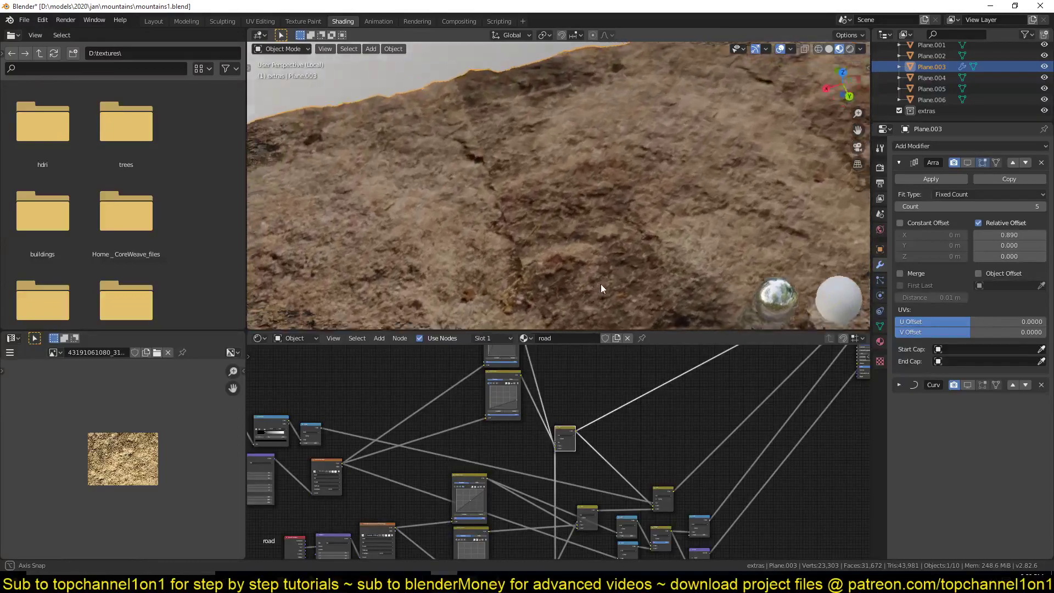
pyautogui.scroll(-6, 527, 215)
pyautogui.scroll(5, 560, 214)
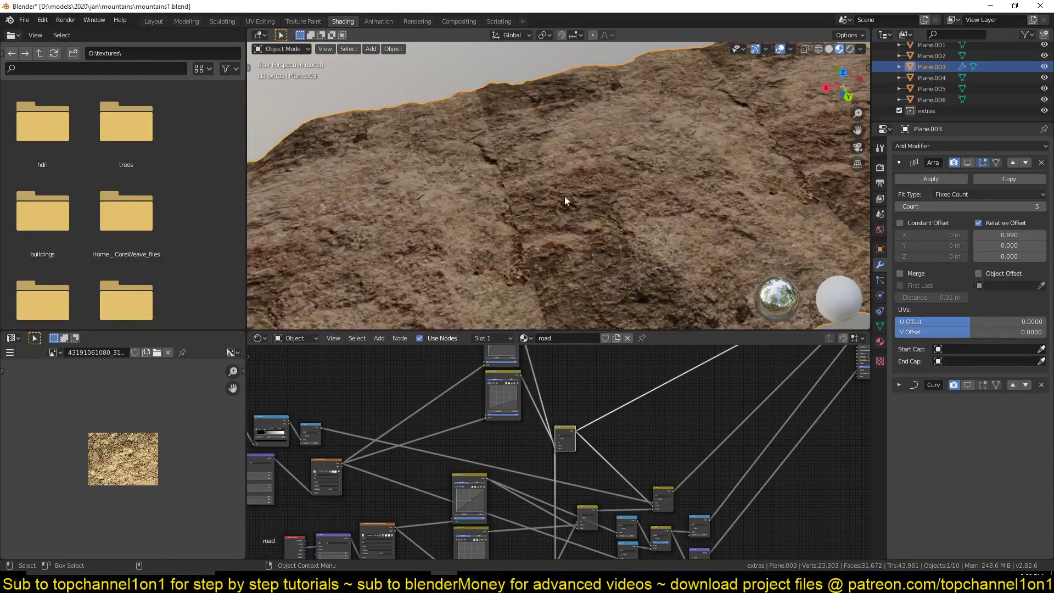
pyautogui.moveTo(507, 229); pyautogui.dragTo(548, 242, button='middle')
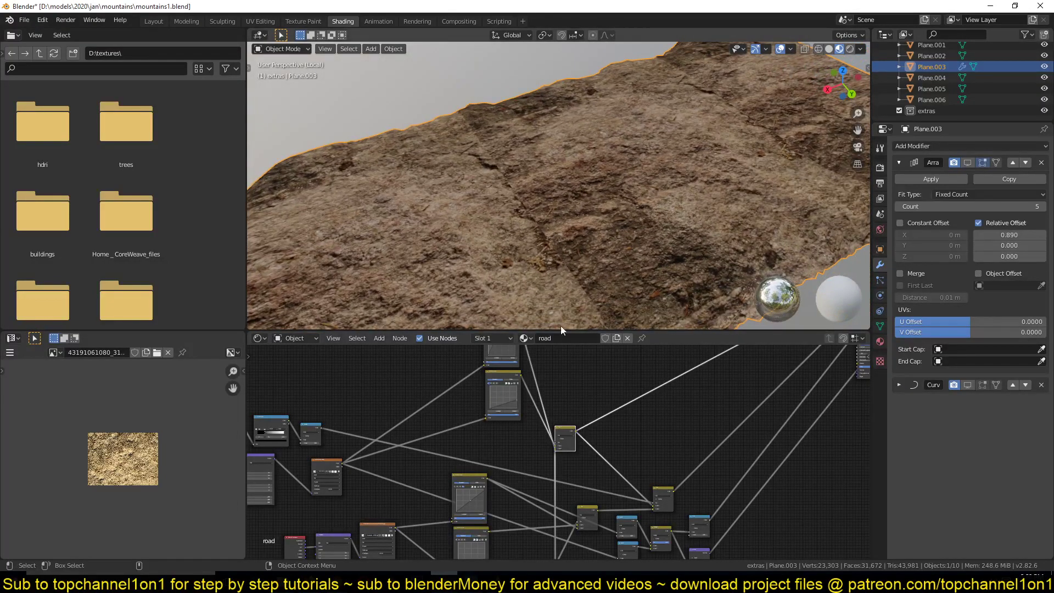
# Preview the Mix node of the lower RGB Curves pair and view its colour across the road segment
pyautogui.moveTo(580, 451); pyautogui.dragTo(577, 365, button='middle')
pyautogui.scroll(1, 582, 433)
pyautogui.keyDown('ctrl'); pyautogui.keyDown('shift'); pyautogui.click(591, 411); pyautogui.keyUp('shift'); pyautogui.keyUp('ctrl')
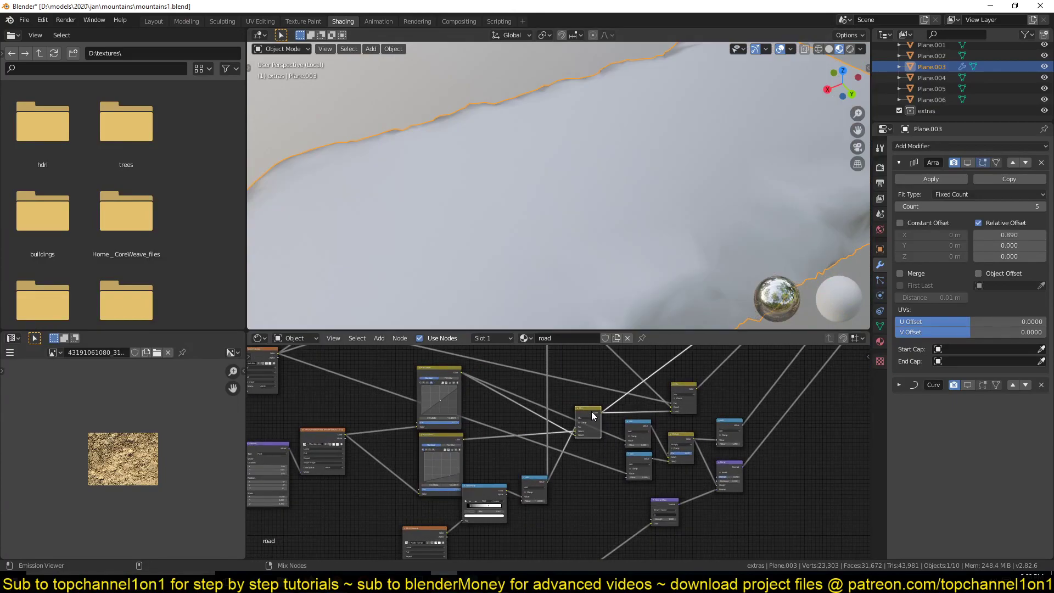
pyautogui.scroll(-5, 543, 294)
pyautogui.moveTo(543, 294); pyautogui.dragTo(579, 279, button='middle')
pyautogui.moveTo(560, 368); pyautogui.dragTo(507, 404, button='middle')
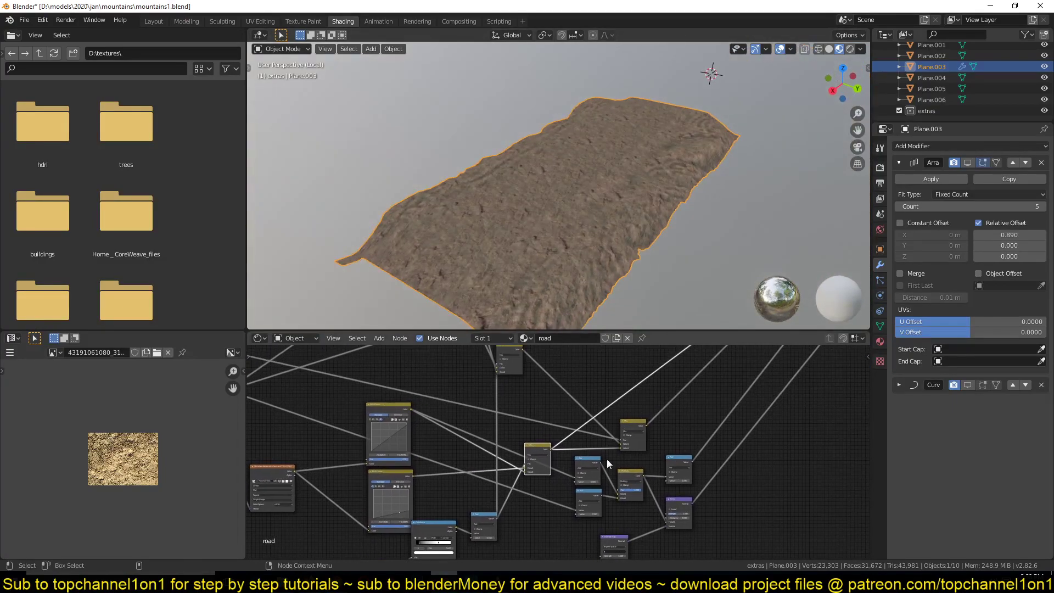
# Preview the Mix node that blends the two dirt colours and examine the result along the road's edge
pyautogui.keyDown('ctrl'); pyautogui.keyDown('shift'); pyautogui.click(633, 423); pyautogui.keyUp('shift'); pyautogui.keyUp('ctrl')
pyautogui.moveTo(566, 281); pyautogui.dragTo(544, 224, button='middle')
pyautogui.scroll(3, 545, 280)
pyautogui.scroll(-3, 673, 400)
pyautogui.moveTo(673, 400); pyautogui.dragTo(548, 496, button='middle')
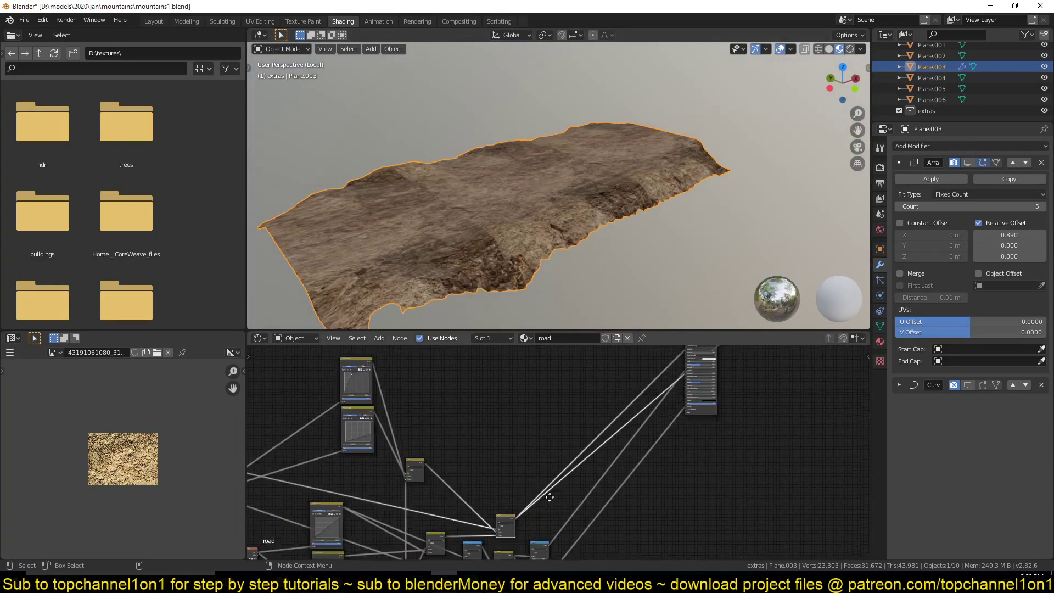
# Connect the final Mix Shader of asphalt and dirt back to the material output and inspect the finished road from the side
pyautogui.scroll(-3, 636, 434)
pyautogui.moveTo(637, 435); pyautogui.dragTo(575, 417, button='middle')
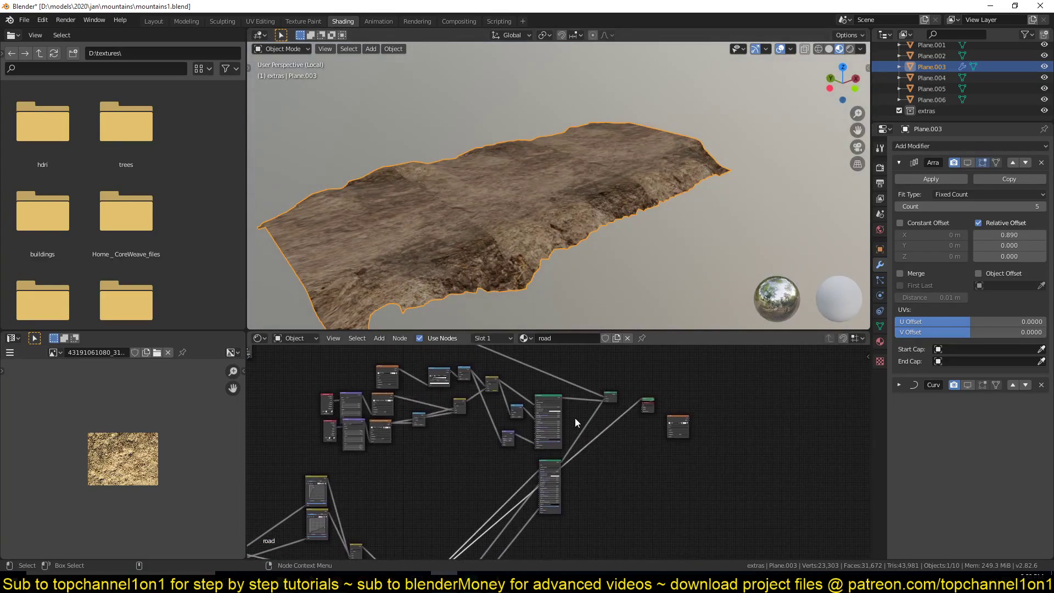
pyautogui.keyDown('ctrl'); pyautogui.keyDown('shift'); pyautogui.click(615, 394); pyautogui.keyUp('shift'); pyautogui.keyUp('ctrl')
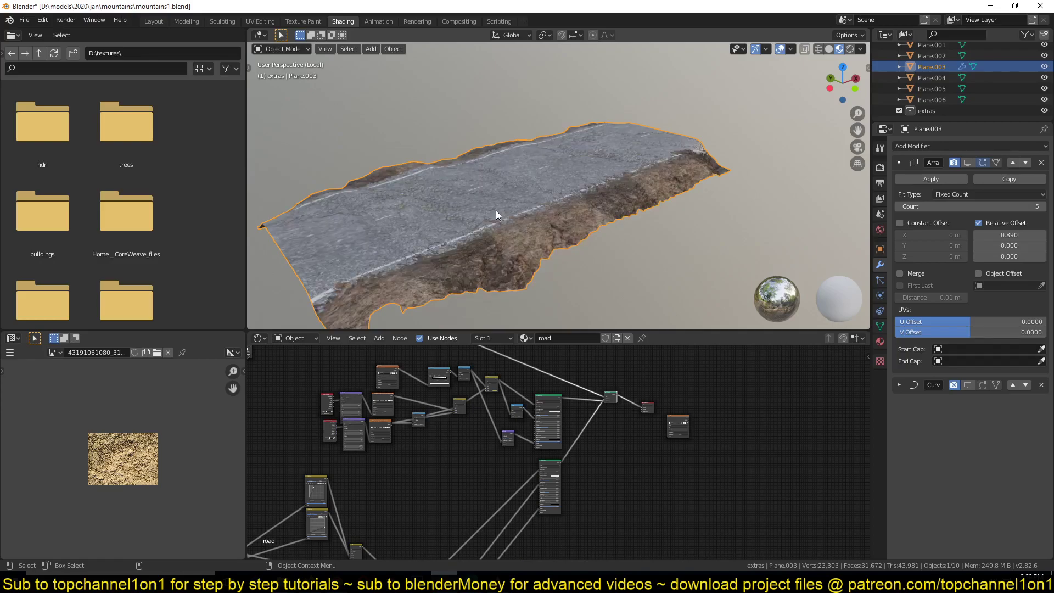
pyautogui.moveTo(496, 209); pyautogui.dragTo(473, 178, button='middle')
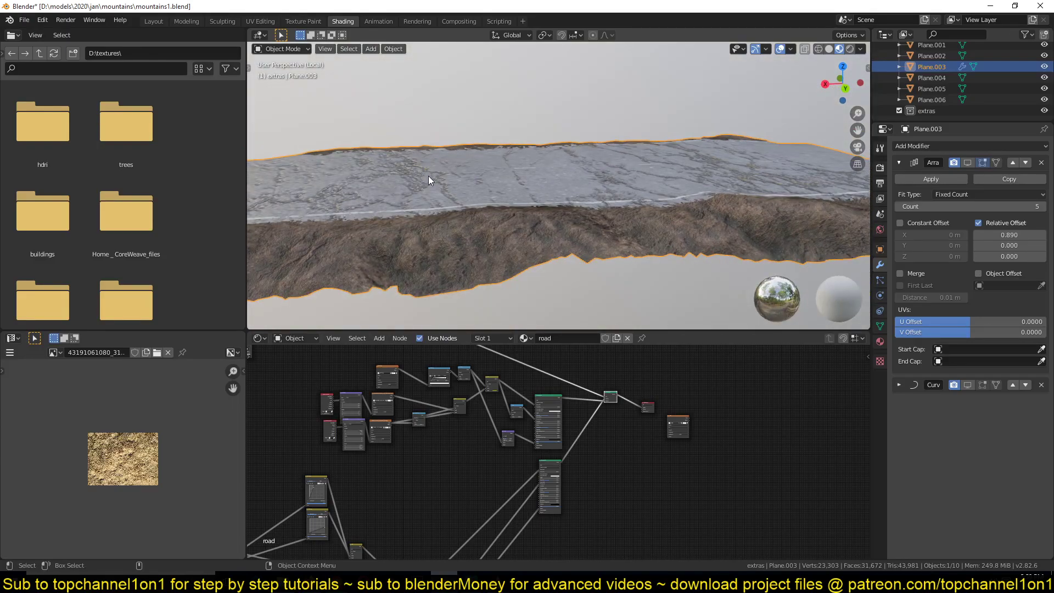
pyautogui.moveTo(424, 198); pyautogui.dragTo(413, 148, button='middle')
# Leave the road's local view, select the mountain Plane.002 and isolate it
pyautogui.press('KP_Divide')
pyautogui.click(565, 230)
pyautogui.click(439, 221)
pyautogui.press('KP_Divide')
# Examine the mountain's blended dirt and rock material up close and from several angles
pyautogui.scroll(-5, 543, 213)
pyautogui.moveTo(543, 213); pyautogui.dragTo(529, 183, button='middle')
pyautogui.scroll(4, 532, 211)
pyautogui.scroll(2, 498, 217)
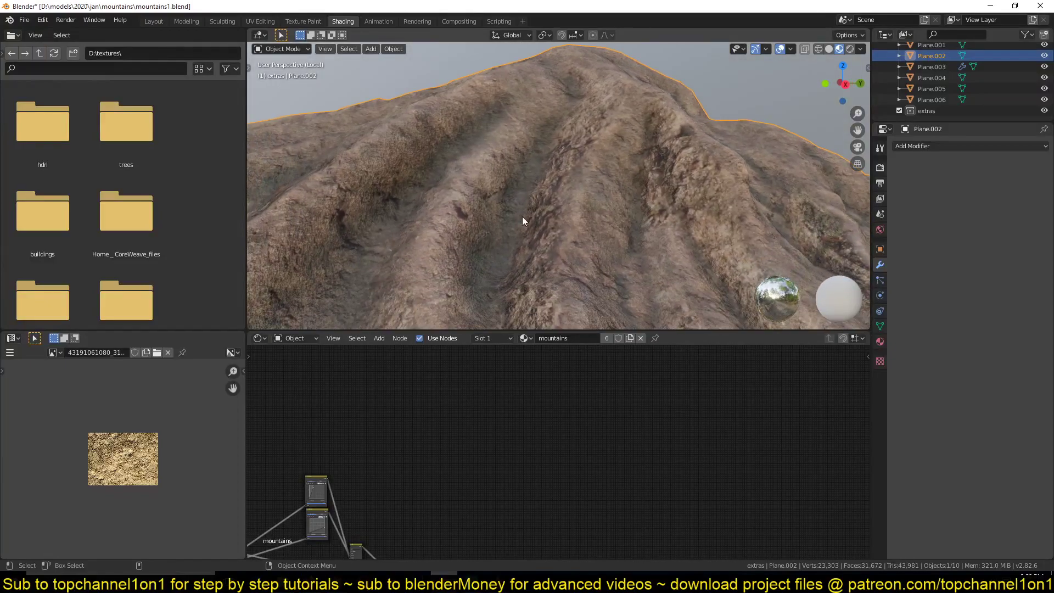
pyautogui.moveTo(530, 124); pyautogui.dragTo(476, 183, button='middle')
pyautogui.moveTo(579, 256); pyautogui.dragTo(537, 287, button='middle')
pyautogui.scroll(-4, 634, 262)
# Return from local view to the whole scene and deselect all objects
pyautogui.press('KP_Divide')
pyautogui.hotkey('alt', 'a')
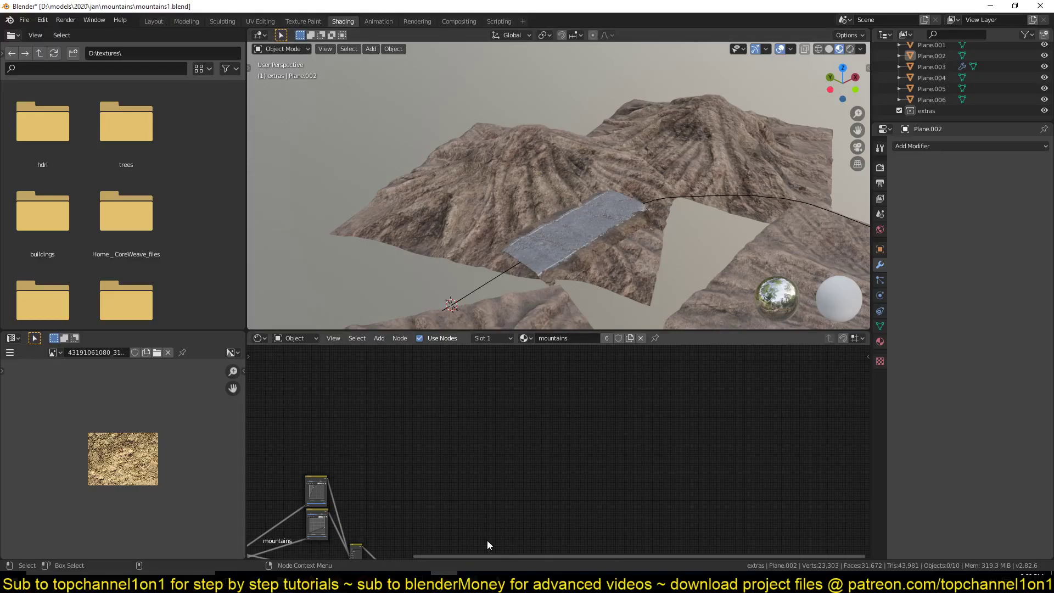
pyautogui.click(471, 581)
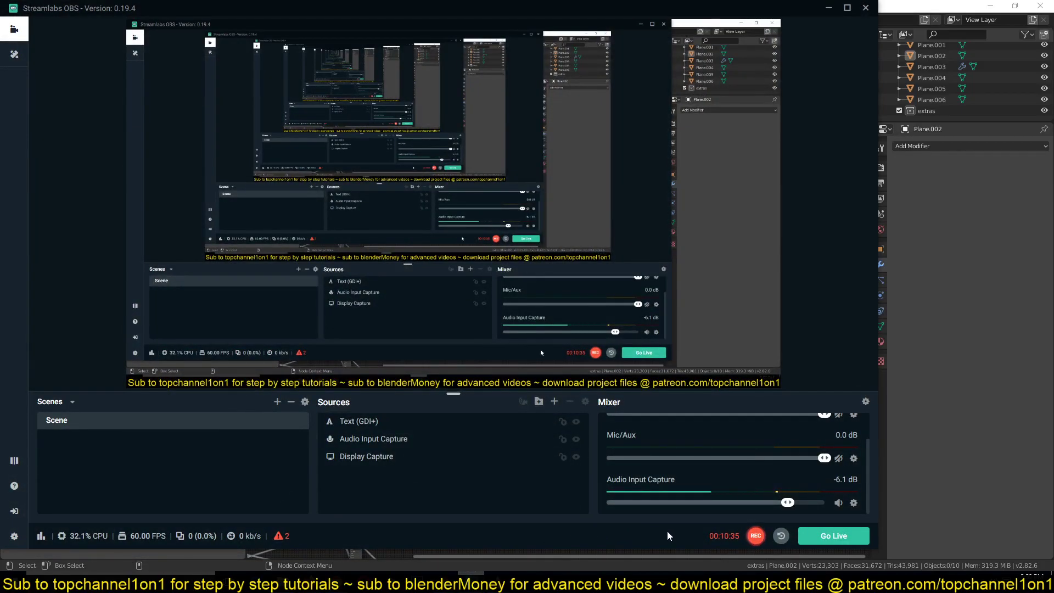